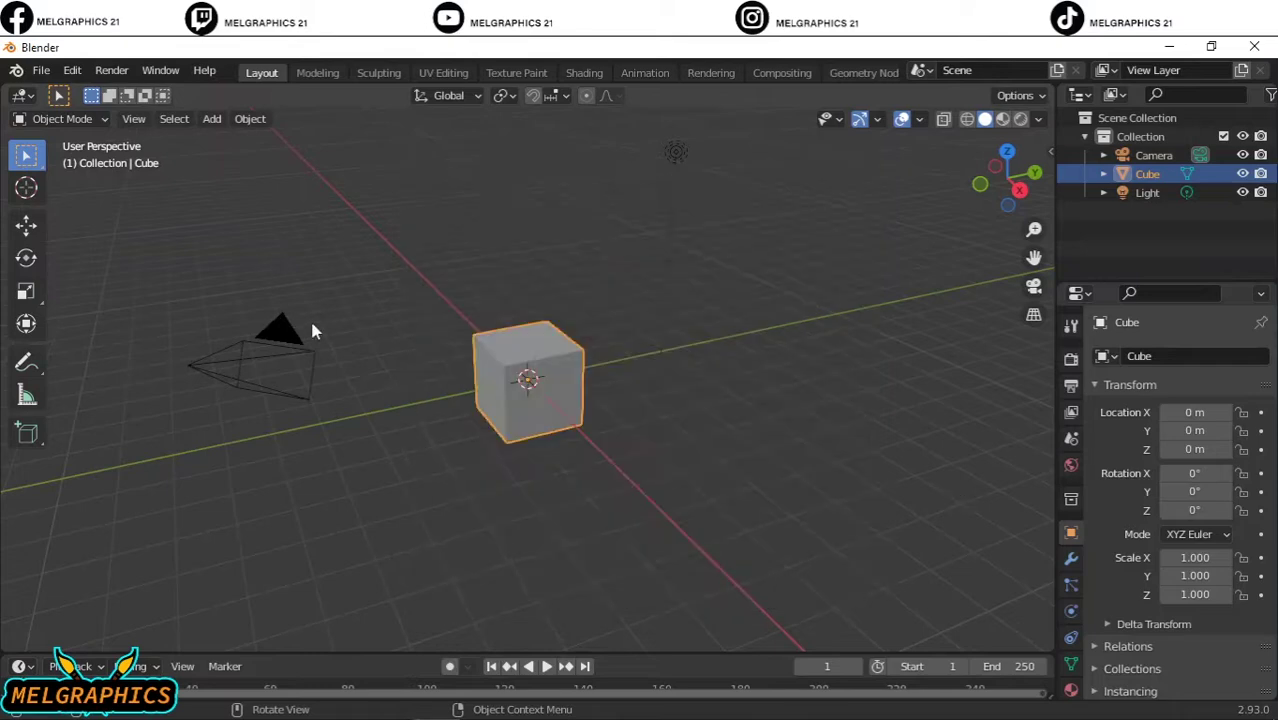
Step: Delete the default camera, cube and light to clear the scene
{"action": "key", "text": "a"}
{"action": "key", "text": "Delete"}
{"action": "left_click", "coordinate": [41, 72]}
Step: Import the chibi base body FBX from Downloads and switch it into Sculpt Mode
{"action": "left_click", "coordinate": [330, 472]}
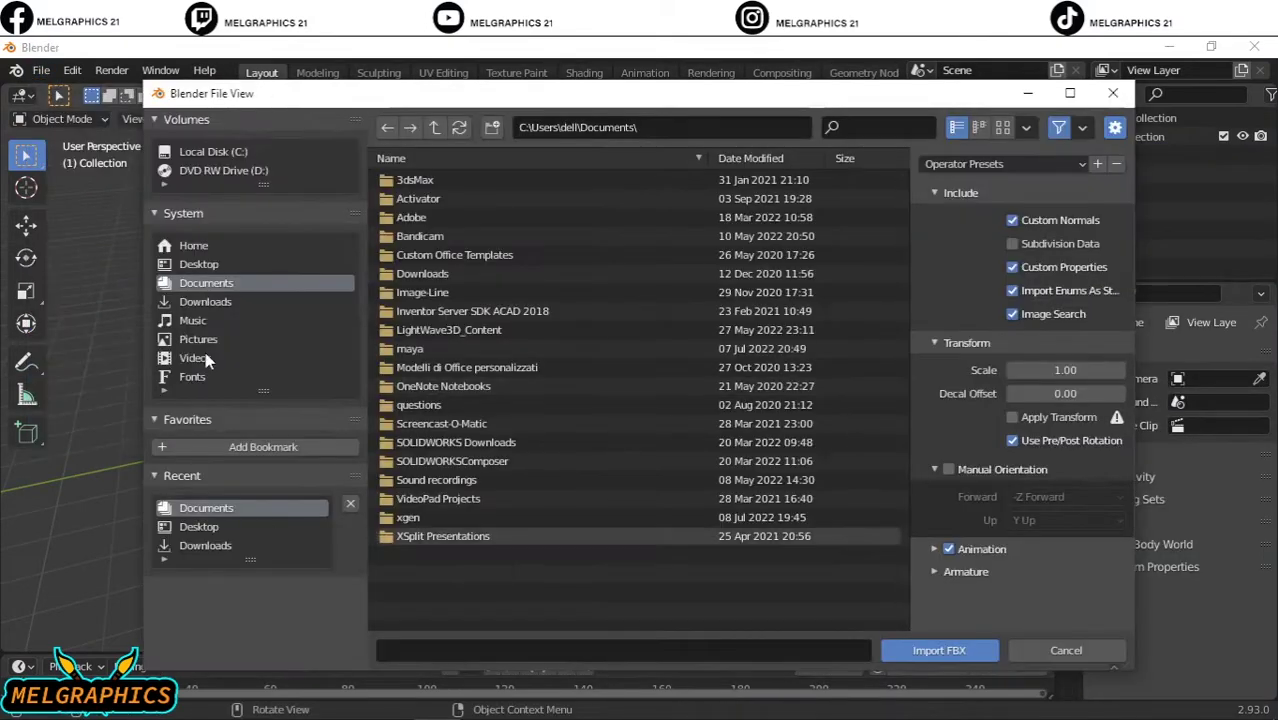
{"action": "left_click", "coordinate": [205, 301]}
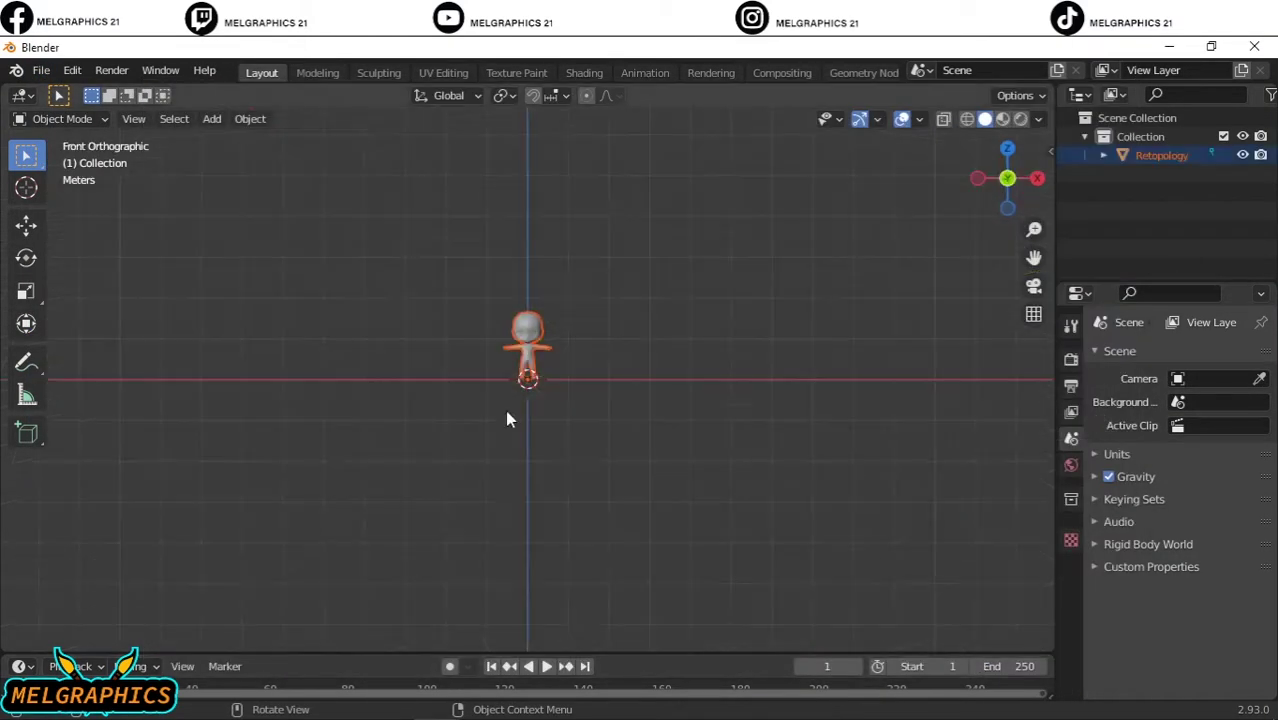
{"action": "left_click", "coordinate": [1071, 663]}
{"action": "scroll", "coordinate": [1160, 500], "scroll_direction": "down", "scroll_amount": 5}
{"action": "left_click", "coordinate": [1125, 602]}
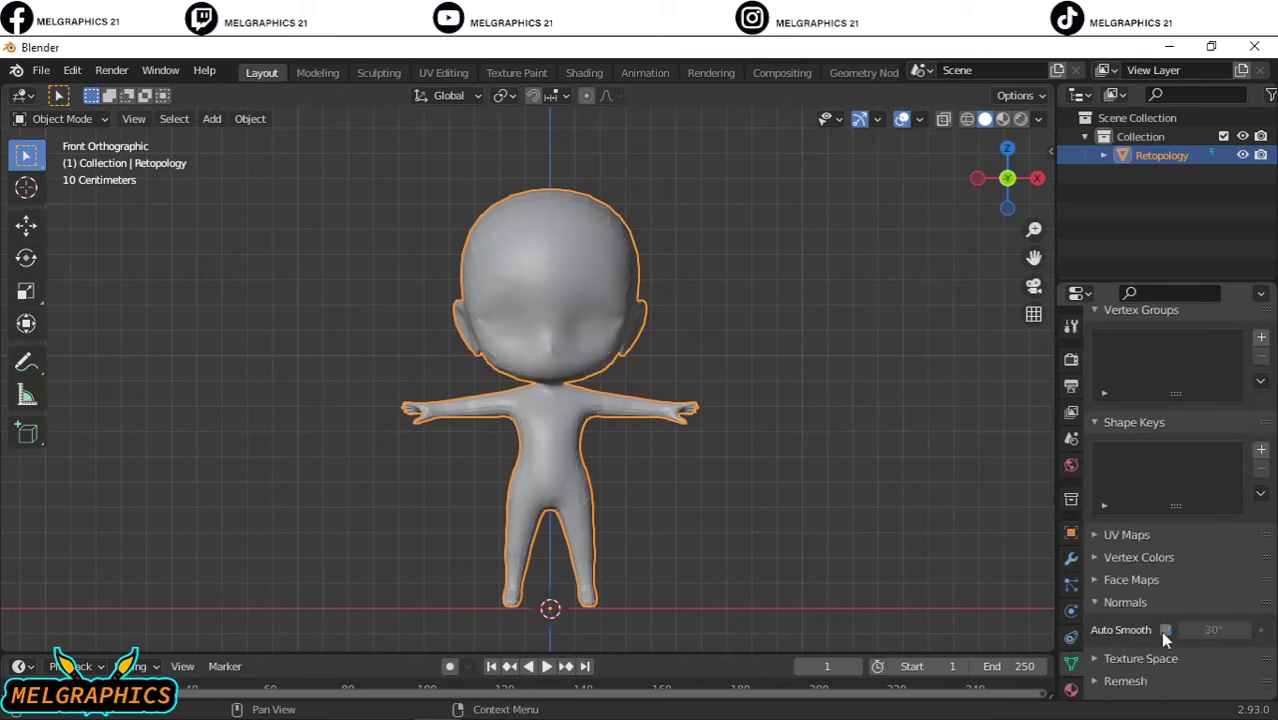
{"action": "left_click", "coordinate": [614, 240]}
{"action": "key", "text": "ctrl+Tab"}
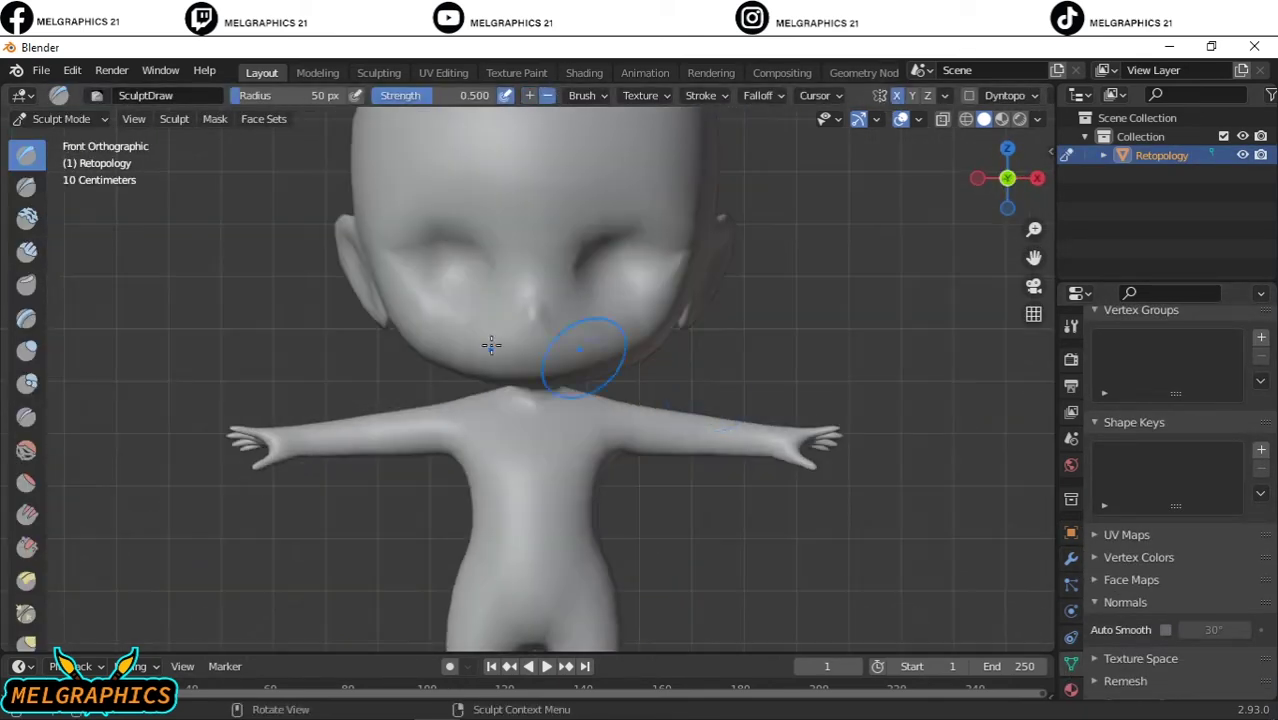
Step: Try pulling both arms down with the Grab brush, then undo the bend
{"action": "key", "text": "g"}
{"action": "left_click_drag", "start_coordinate": [352, 432], "coordinate": [245, 530]}
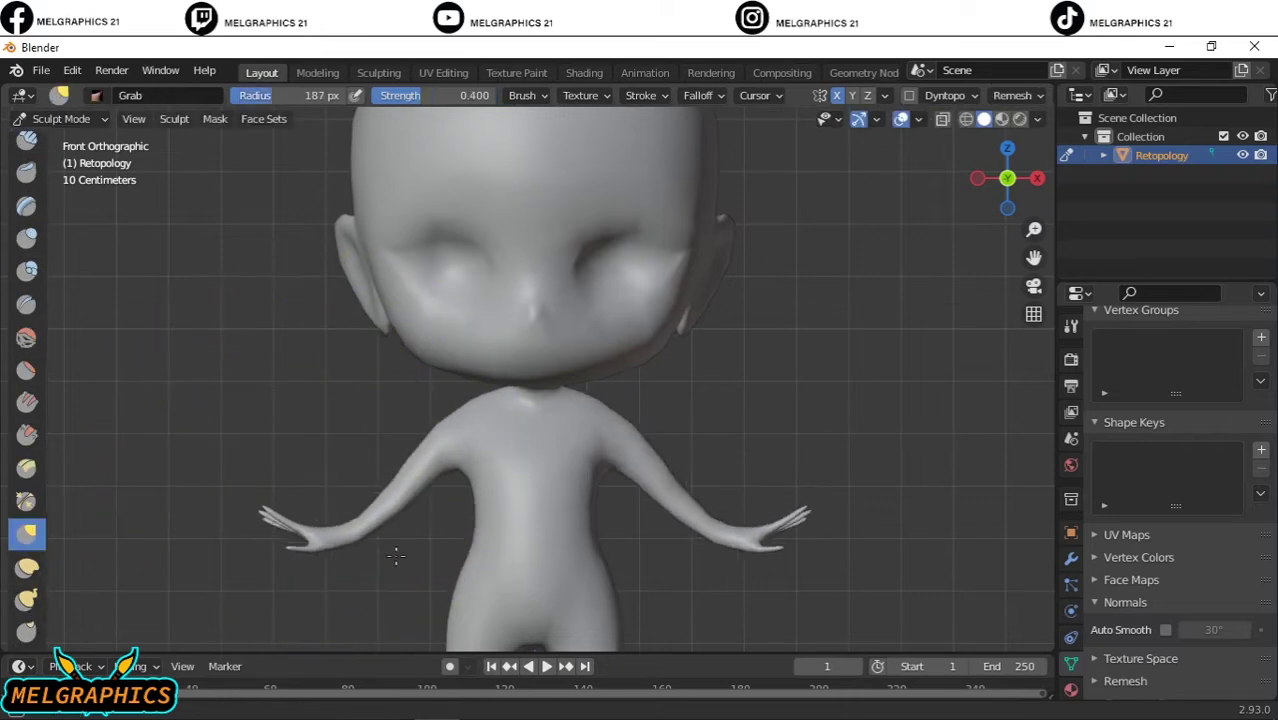
{"action": "key", "text": "ctrl+z"}
Step: In Edit Mode with face select, select the faces of both arms
{"action": "left_click", "coordinate": [60, 118]}
{"action": "left_click", "coordinate": [60, 145]}
{"action": "left_click", "coordinate": [60, 118]}
{"action": "left_click", "coordinate": [60, 165]}
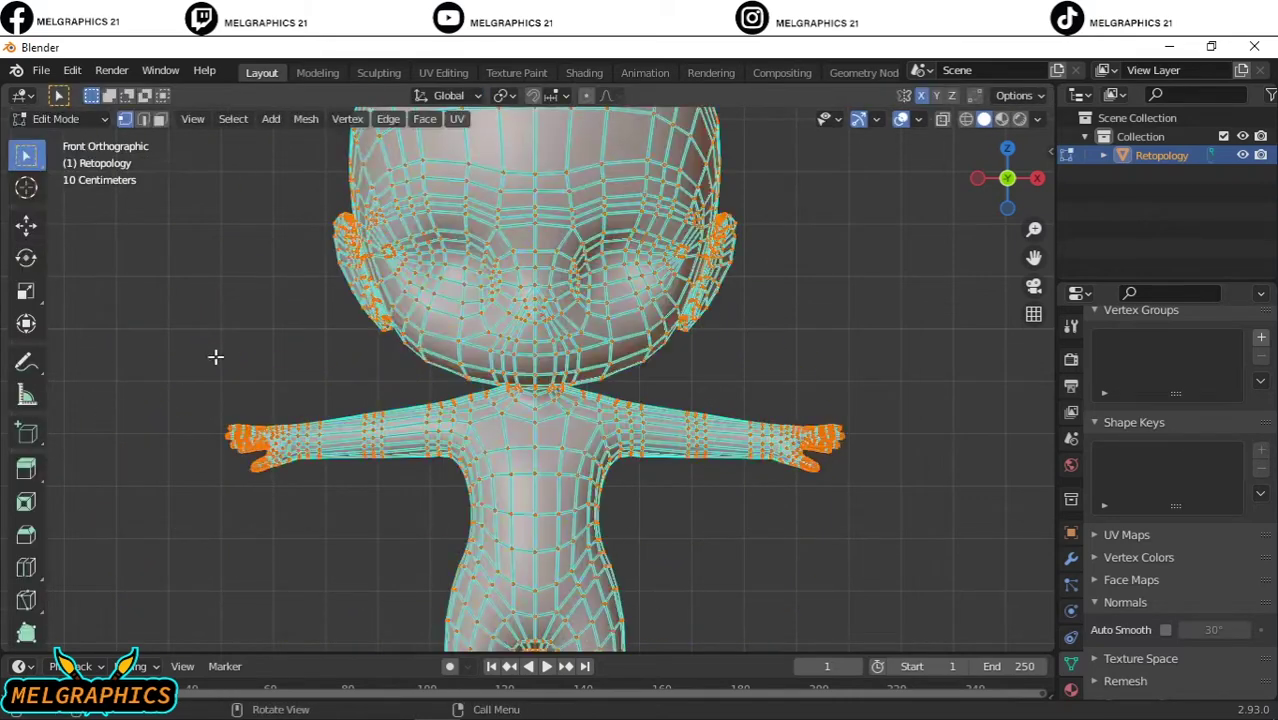
{"action": "left_click_drag", "start_coordinate": [204, 386], "coordinate": [288, 446]}
{"action": "left_click_drag", "start_coordinate": [171, 385], "coordinate": [448, 514]}
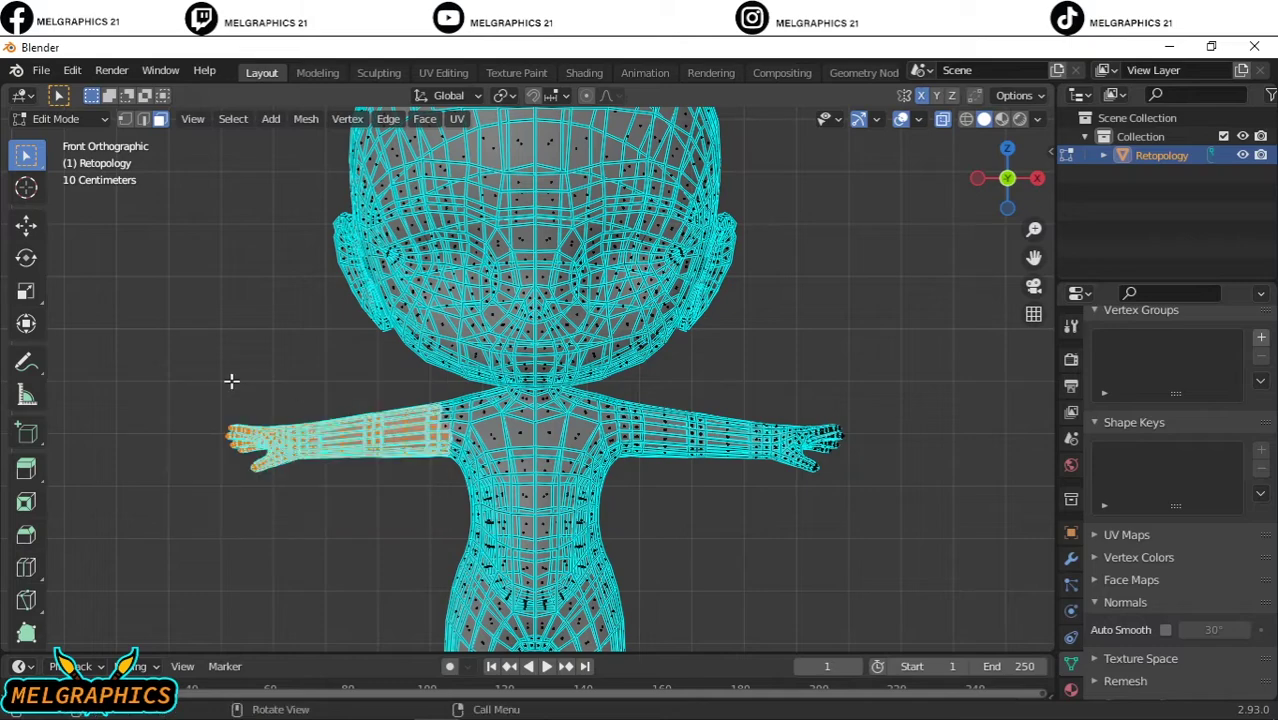
{"action": "scroll", "coordinate": [61, 192], "scroll_direction": "up", "scroll_amount": 2}
{"action": "key", "text": "c"}
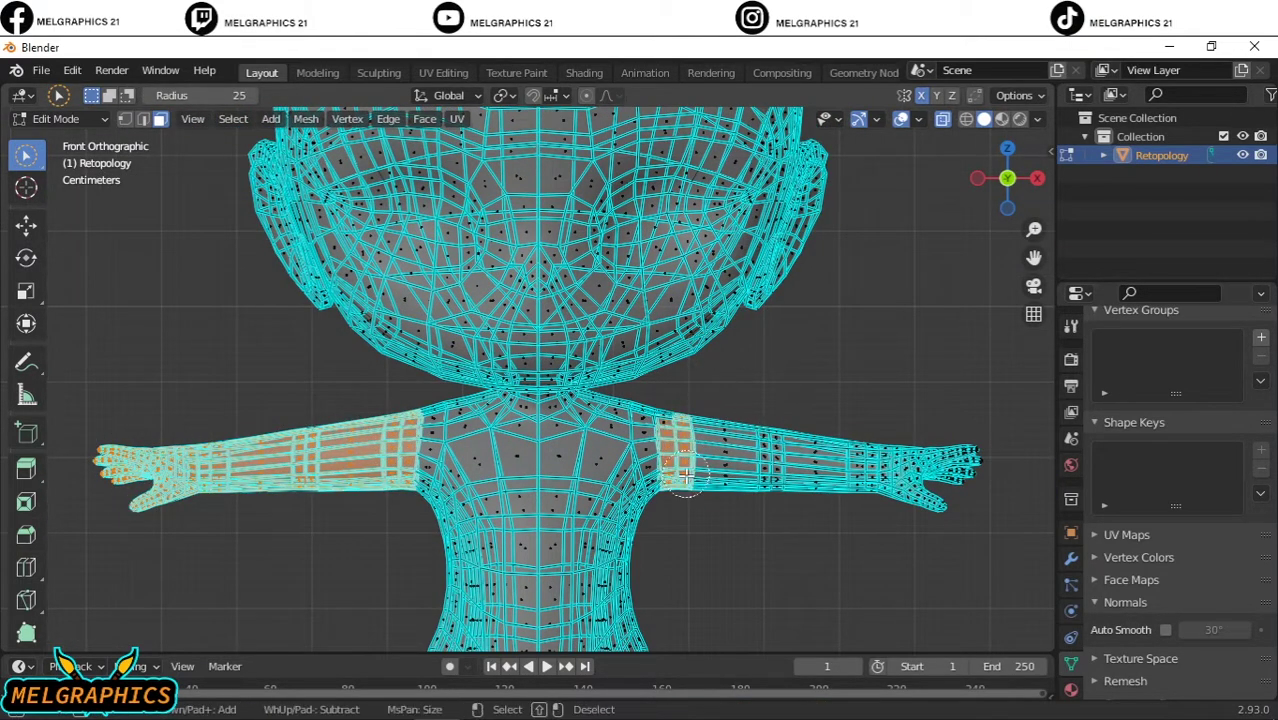
Step: Move and rotate the selected arm faces downward, then return to Object Mode
{"action": "key", "text": "g"}
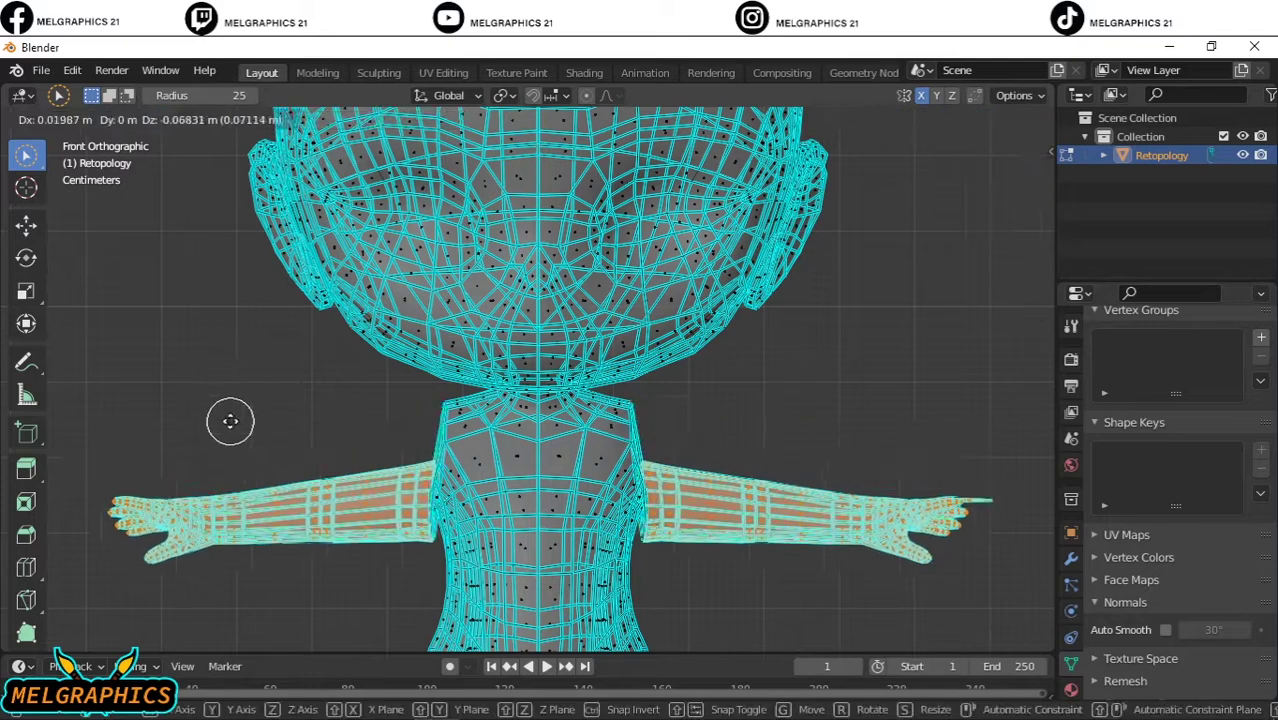
{"action": "key", "text": "r"}
{"action": "left_click", "coordinate": [265, 528]}
{"action": "left_click", "coordinate": [57, 118]}
{"action": "left_click", "coordinate": [60, 145]}
{"action": "scroll", "coordinate": [549, 315], "scroll_direction": "down", "scroll_amount": 4}
{"action": "scroll", "coordinate": [549, 315], "scroll_direction": "down", "scroll_amount": 2}
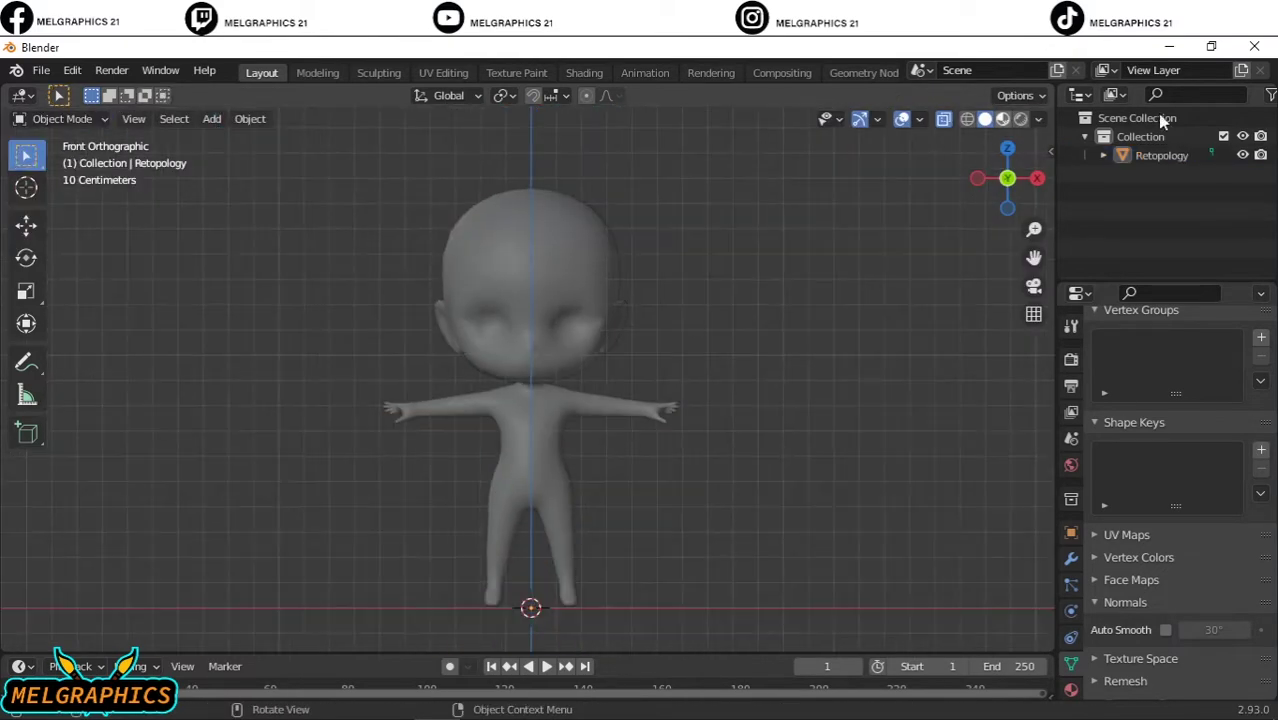
Step: Import the reference photo from the Desktop as an image plane
{"action": "left_click", "coordinate": [211, 118]}
{"action": "left_click", "coordinate": [360, 385]}
{"action": "left_click", "coordinate": [199, 264]}
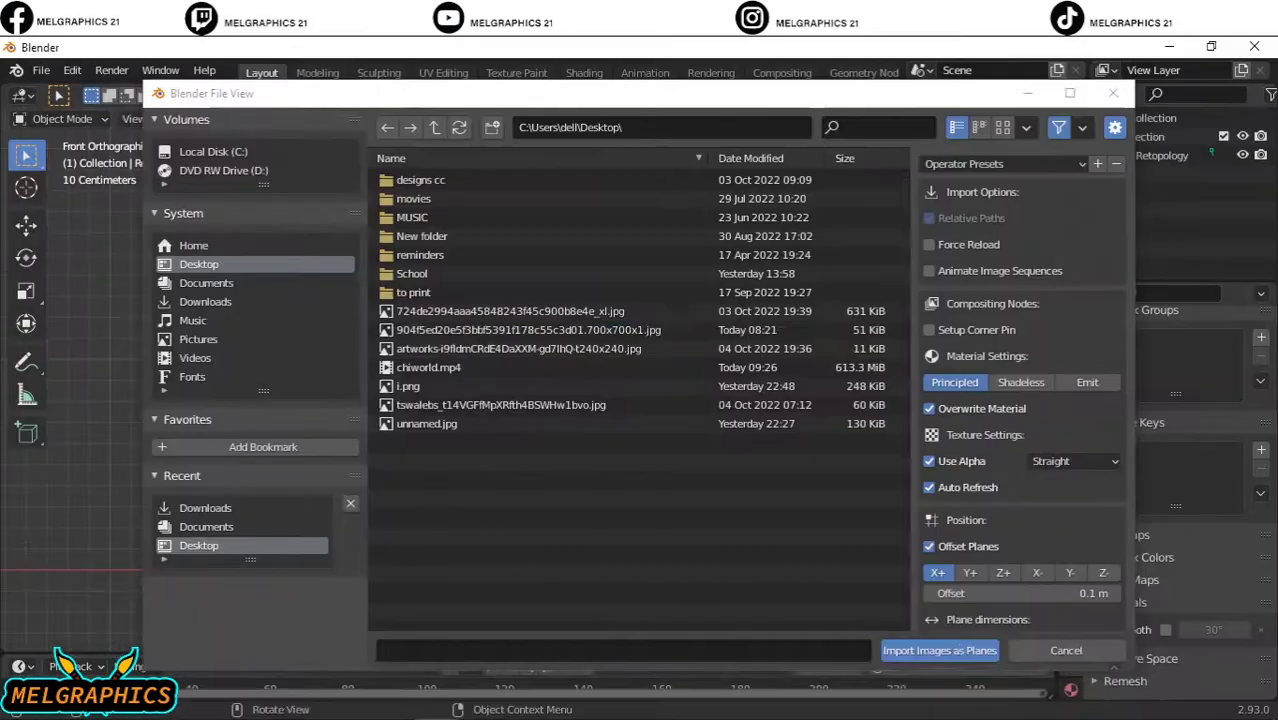
{"action": "left_click", "coordinate": [909, 651]}
Step: Rotate the photo plane 90° on X, enlarge it and place it left of the character
{"action": "key", "text": "n"}
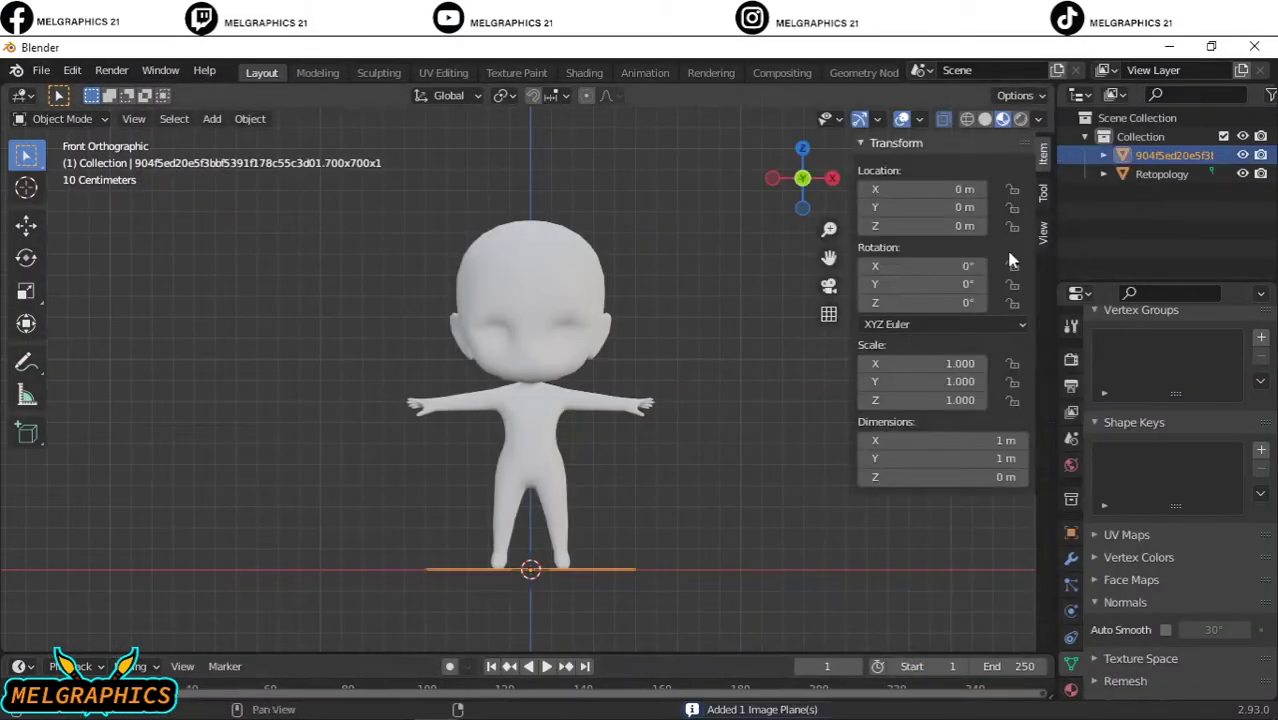
{"action": "double_click", "coordinate": [930, 265]}
{"action": "type", "text": "90"}
{"action": "key", "text": "Return"}
{"action": "key", "text": "g"}
{"action": "key", "text": "s"}
{"action": "left_click", "coordinate": [393, 274]}
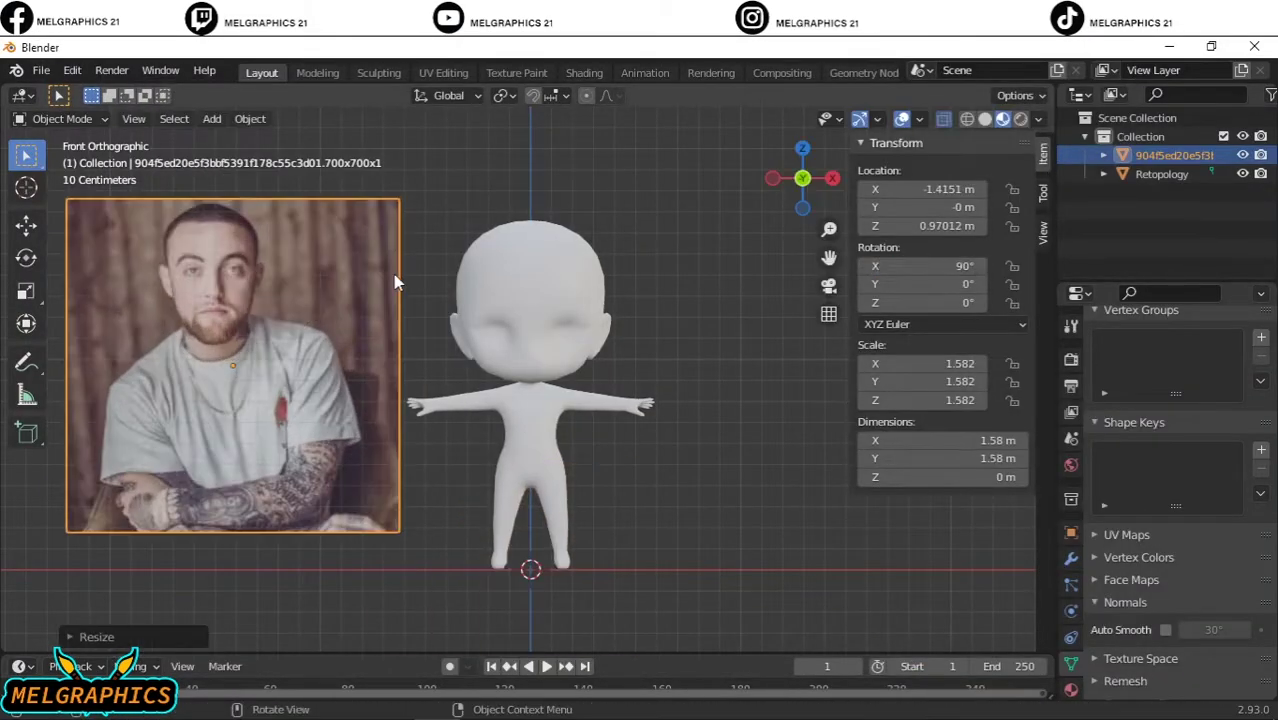
Step: Tint the character's skin material base colour pale pink
{"action": "left_click", "coordinate": [1161, 174]}
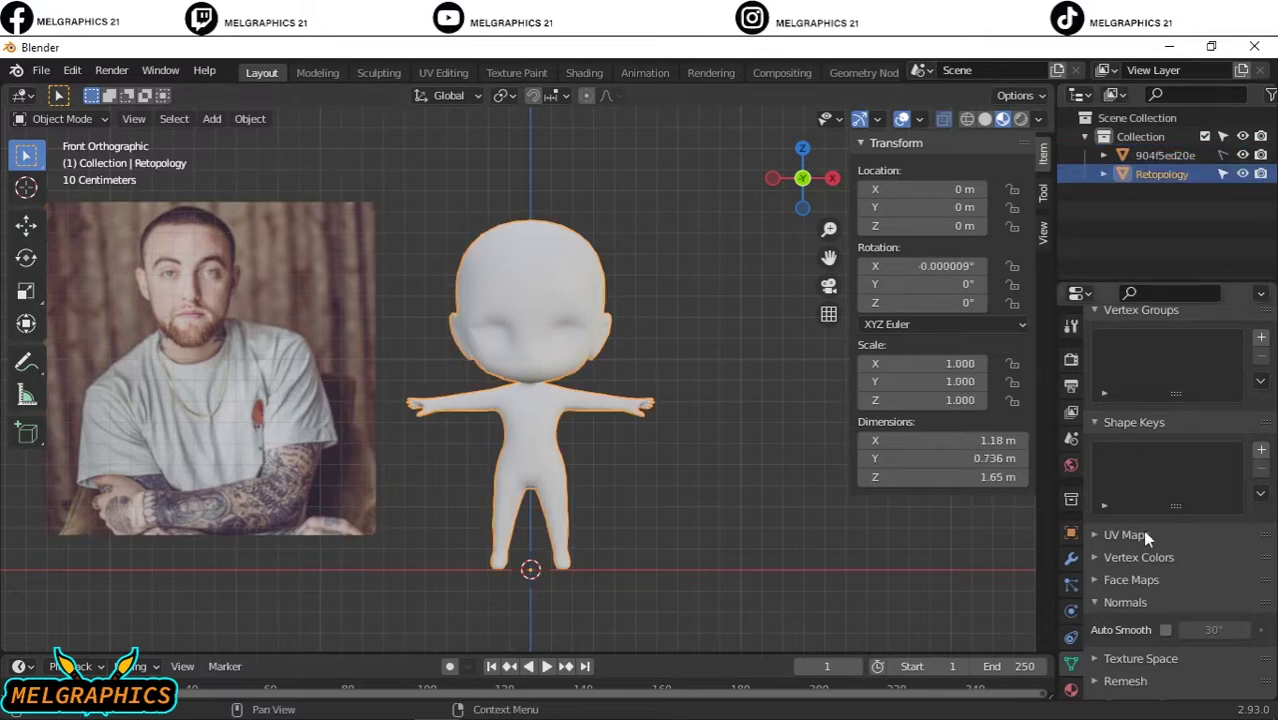
{"action": "left_click", "coordinate": [1071, 465]}
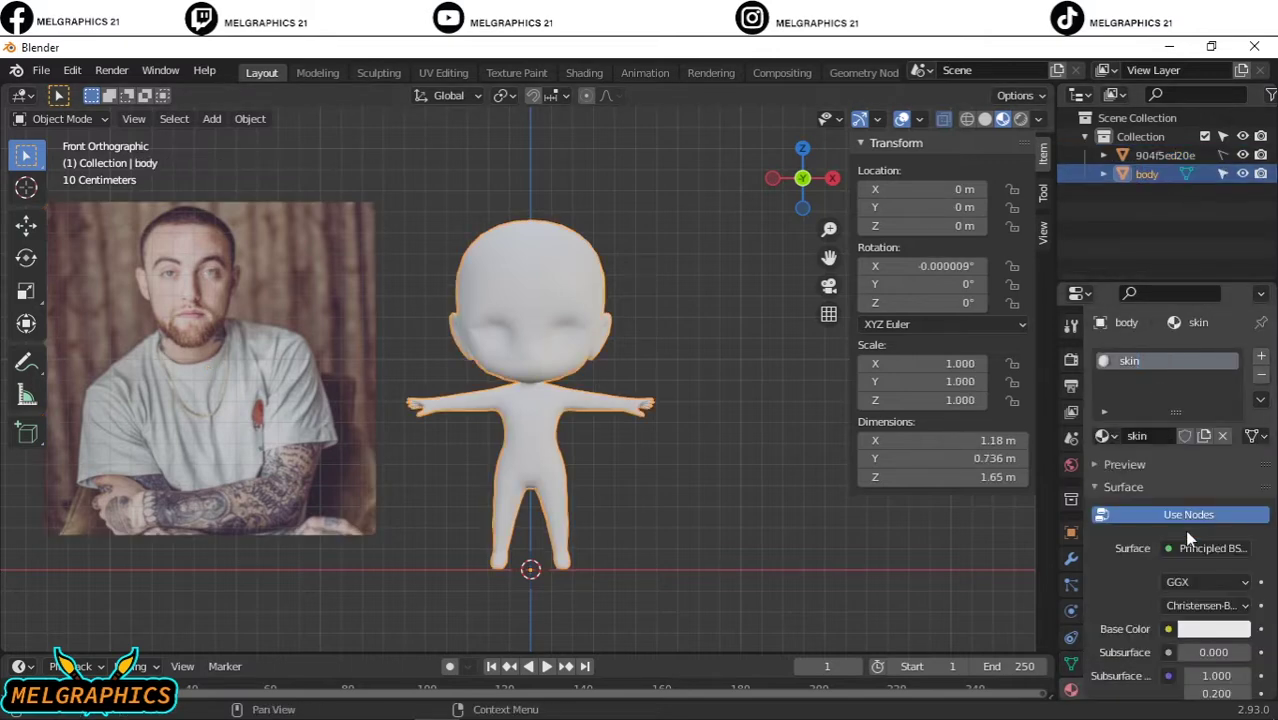
{"action": "left_click", "coordinate": [1213, 628]}
{"action": "middle_click_drag", "start_coordinate": [670, 315], "coordinate": [701, 317]}
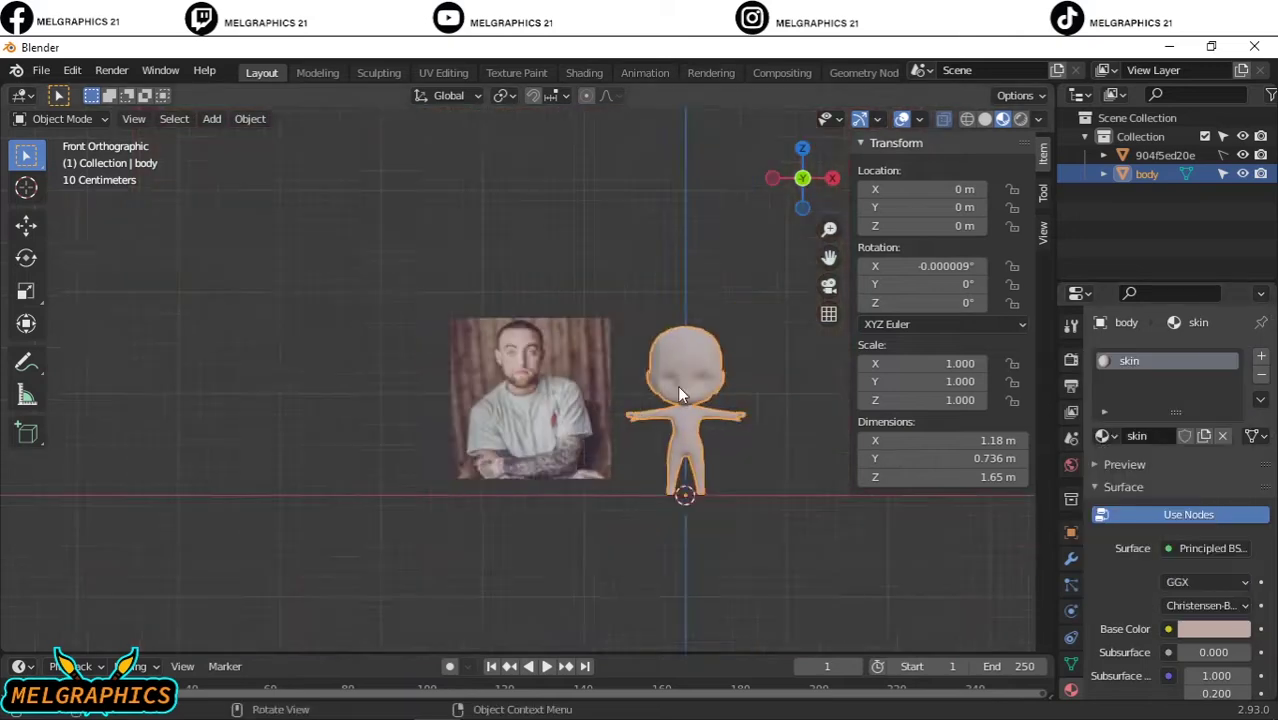
{"action": "scroll", "coordinate": [677, 385], "scroll_direction": "up", "scroll_amount": 5}
Step: Add a UV sphere, shrink it and move it over the eye area
{"action": "scroll", "coordinate": [671, 304], "scroll_direction": "up", "scroll_amount": 5}
{"action": "scroll", "coordinate": [671, 304], "scroll_direction": "down", "scroll_amount": 7}
{"action": "key", "text": "shift+a"}
{"action": "left_click", "coordinate": [875, 392]}
{"action": "key", "text": "s"}
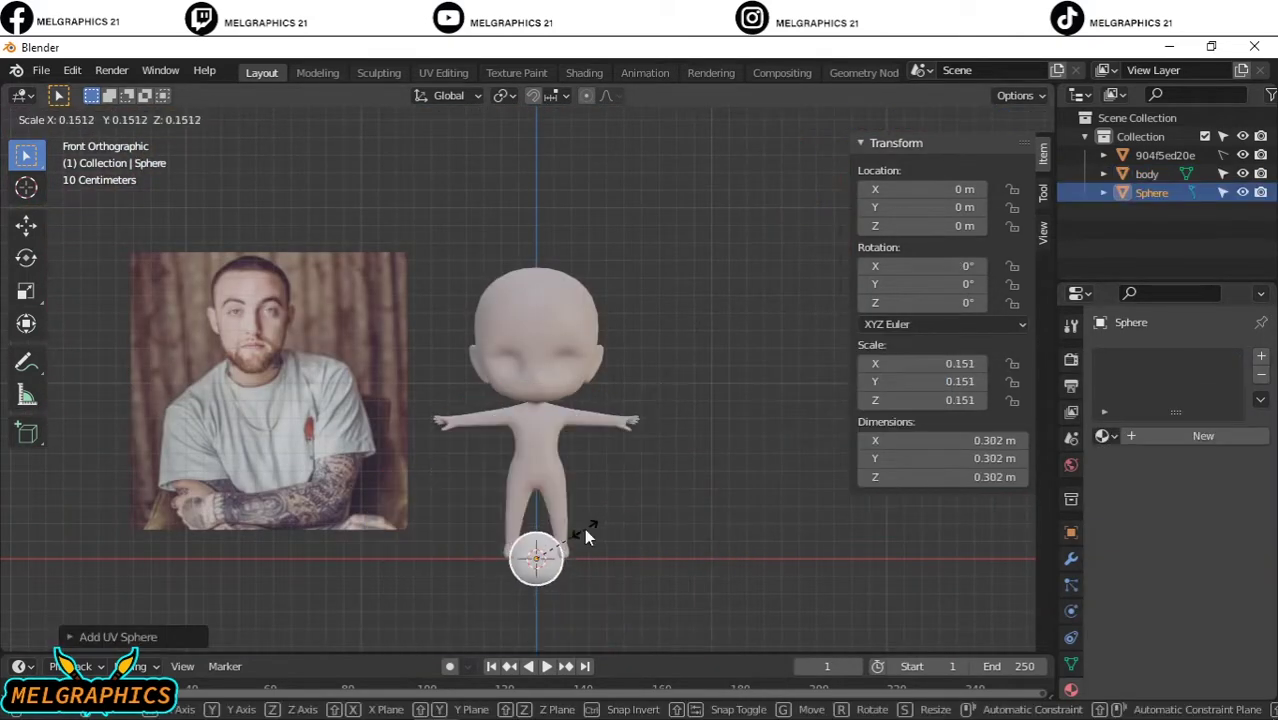
{"action": "left_click", "coordinate": [584, 528]}
{"action": "key", "text": "g"}
{"action": "key", "text": "z"}
{"action": "left_click", "coordinate": [580, 337]}
{"action": "key", "text": "g"}
{"action": "key", "text": "x"}
{"action": "left_click", "coordinate": [617, 335]}
Step: From the side view, set the eye sphere back into the eye socket
{"action": "scroll", "coordinate": [637, 332], "scroll_direction": "up", "scroll_amount": 5}
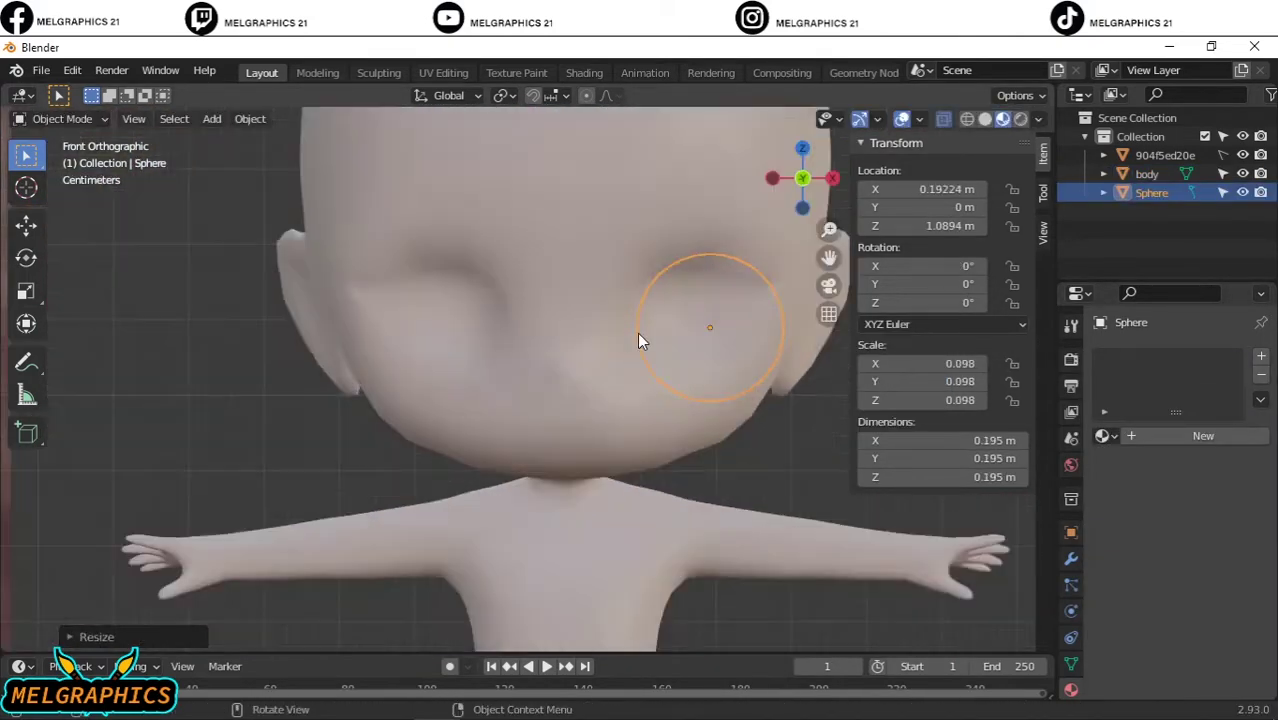
{"action": "left_click_drag", "start_coordinate": [828, 257], "coordinate": [703, 323]}
{"action": "key", "text": "g"}
{"action": "key", "text": "KP_3"}
{"action": "key", "text": "y"}
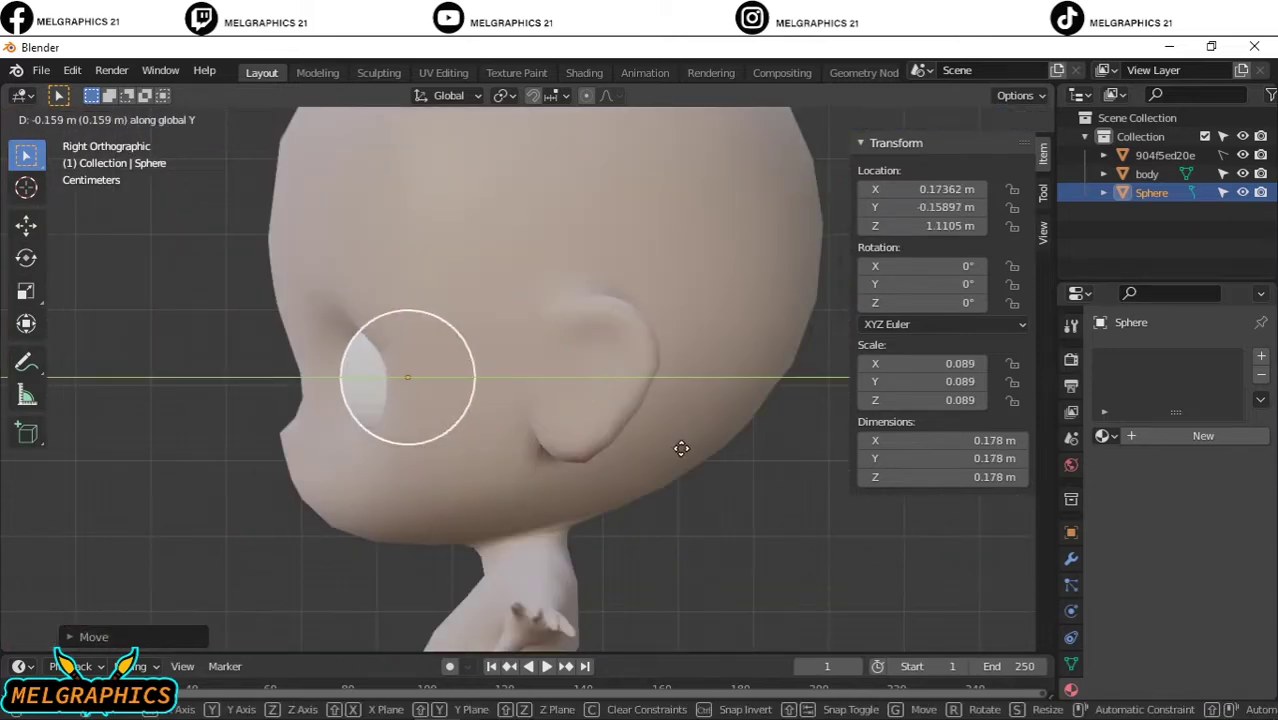
{"action": "left_click", "coordinate": [671, 447]}
{"action": "key", "text": "KP_1"}
Step: Push the eye sphere slightly deeper into the socket
{"action": "left_click", "coordinate": [759, 440]}
{"action": "left_click", "coordinate": [571, 377]}
{"action": "key", "text": "g"}
{"action": "key", "text": "KP_3"}
{"action": "key", "text": "y"}
{"action": "left_click", "coordinate": [608, 391]}
{"action": "key", "text": "KP_1"}
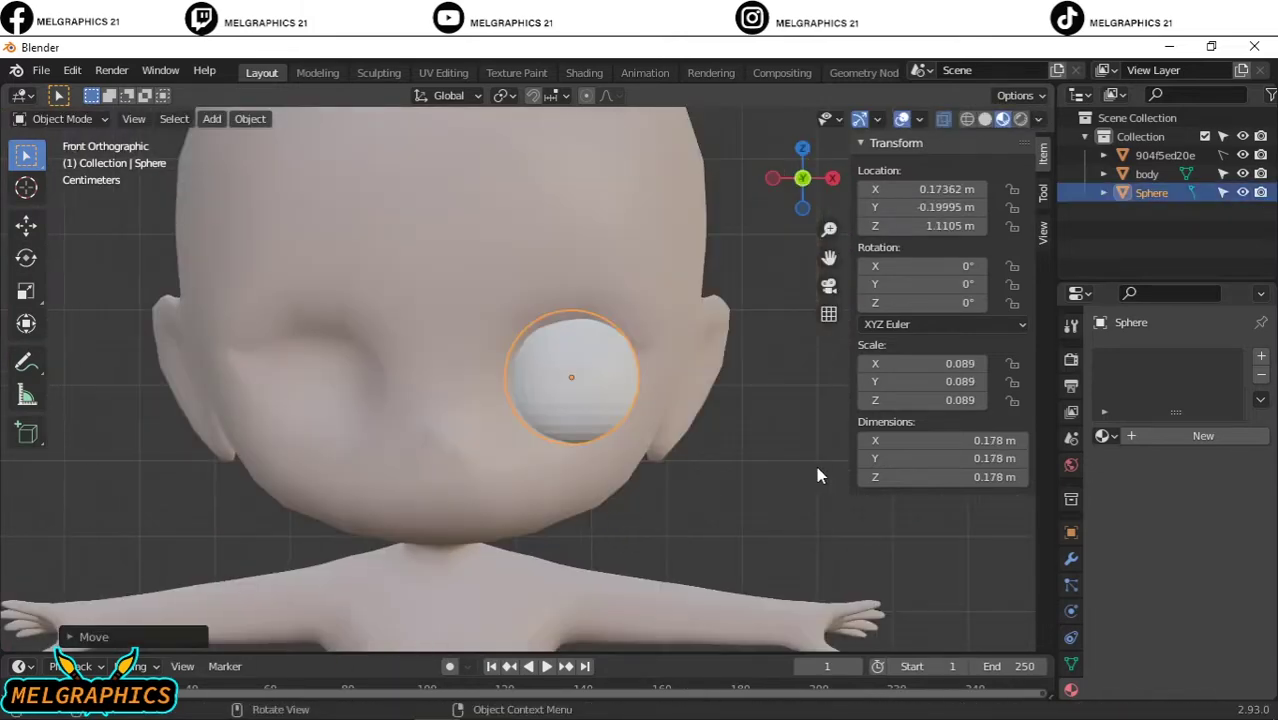
Step: Add and apply a Mirror modifier for the second eye, then set origin to geometry
{"action": "left_click", "coordinate": [1180, 356]}
{"action": "left_click", "coordinate": [880, 555]}
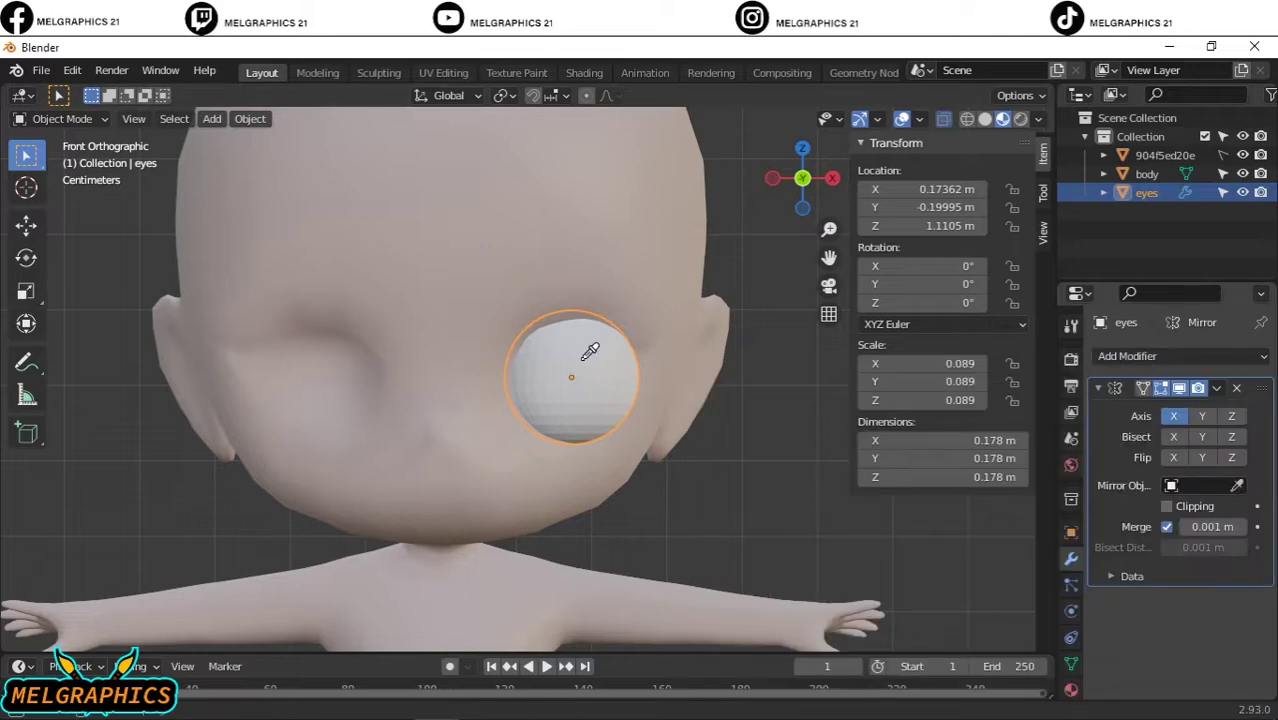
{"action": "key", "text": "ctrl+a"}
{"action": "right_click", "coordinate": [380, 428]}
{"action": "left_click", "coordinate": [610, 440]}
{"action": "left_click", "coordinate": [737, 425]}
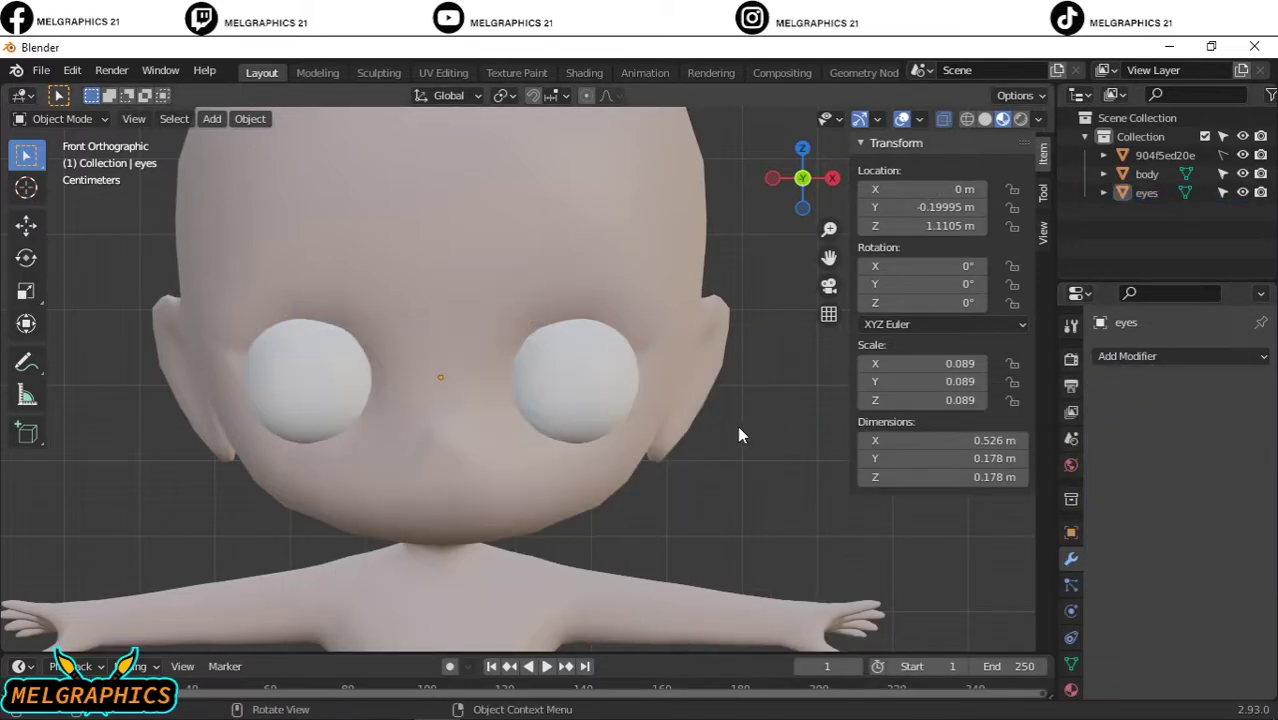
{"action": "scroll", "coordinate": [737, 425], "scroll_direction": "down", "scroll_amount": 2}
{"action": "scroll", "coordinate": [700, 420], "scroll_direction": "down", "scroll_amount": 2}
{"action": "scroll", "coordinate": [640, 380], "scroll_direction": "down", "scroll_amount": 2}
{"action": "key", "text": "shift+a"}
Step: Add a new UV sphere over the left eye and shrink it to pupil size
{"action": "left_click", "coordinate": [785, 392]}
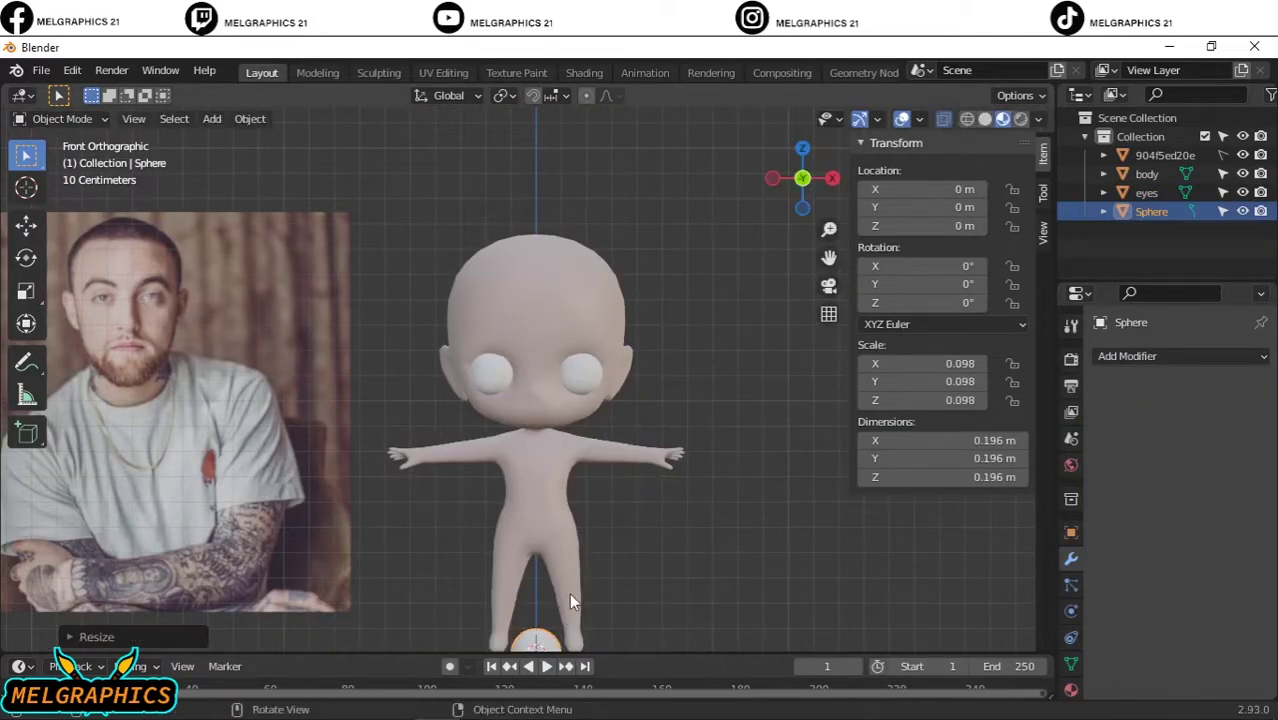
{"action": "key", "text": "g"}
{"action": "key", "text": "x"}
{"action": "left_click", "coordinate": [597, 240]}
{"action": "scroll", "coordinate": [597, 240], "scroll_direction": "up", "scroll_amount": 5}
{"action": "key", "text": "s"}
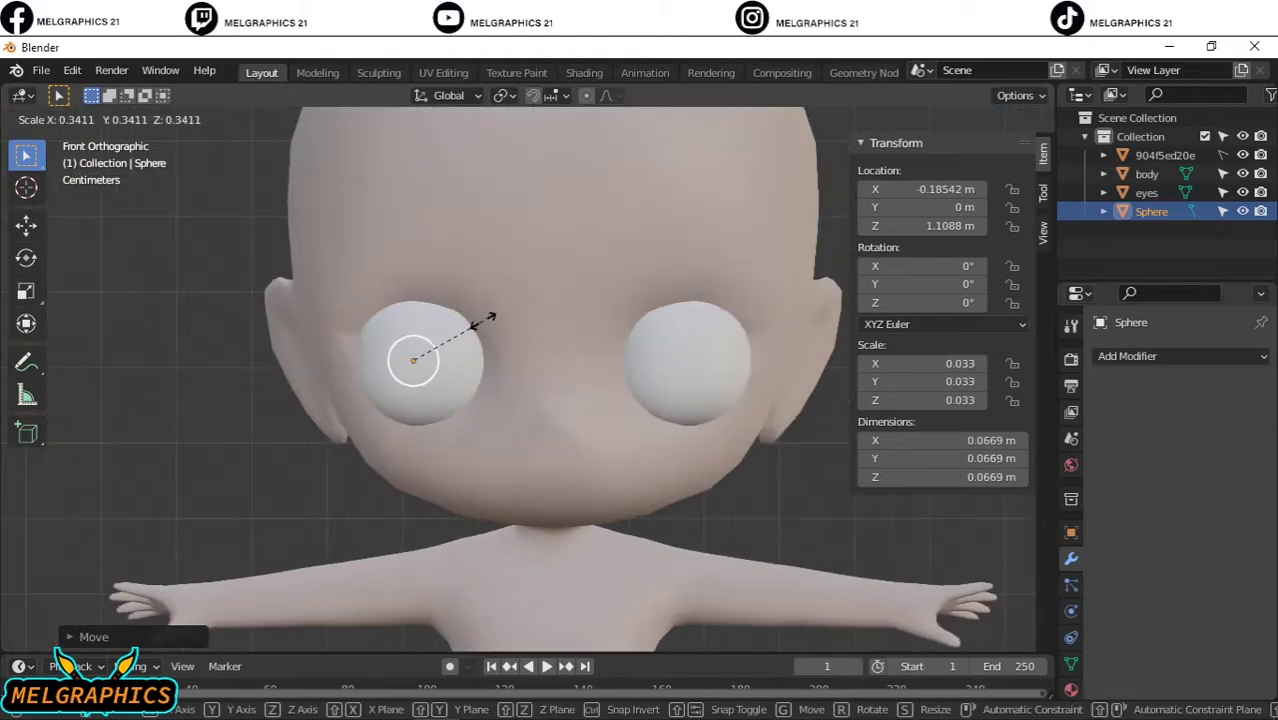
{"action": "left_click", "coordinate": [478, 320]}
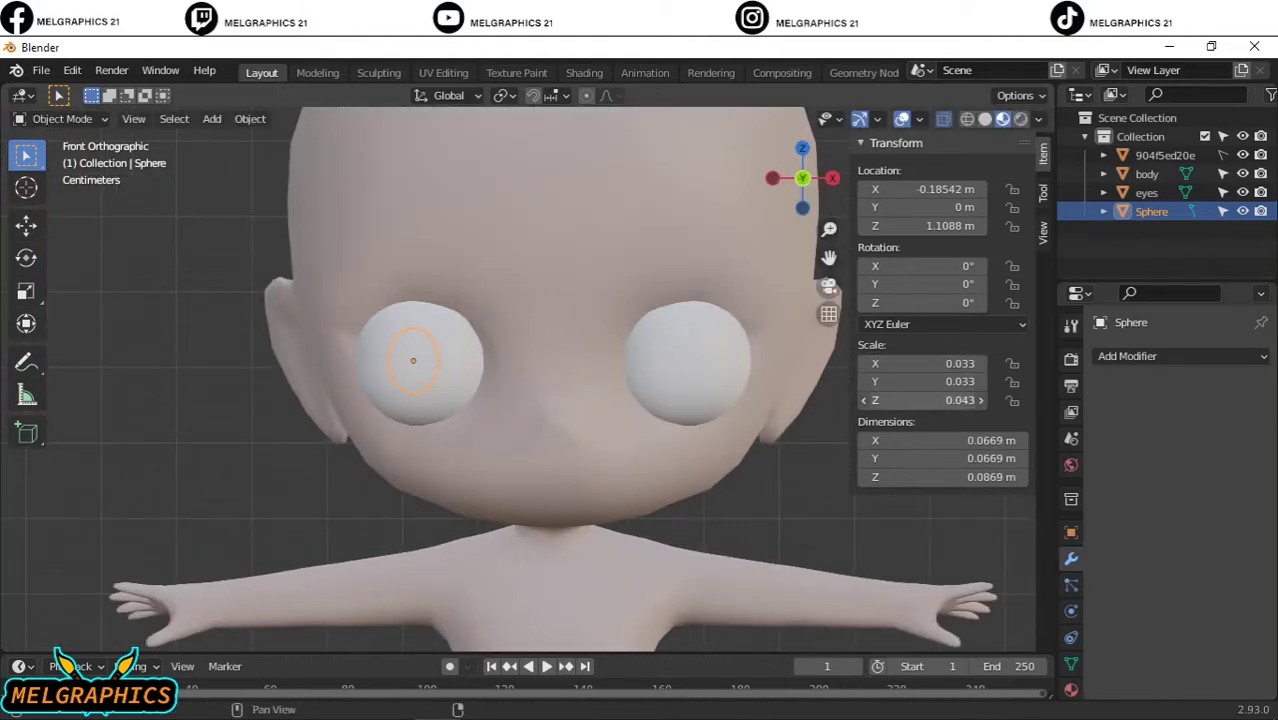
Step: Seat the pupil on the eyeball's front and give it a black material
{"action": "key", "text": "KP_3"}
{"action": "key", "text": "g"}
{"action": "key", "text": "y"}
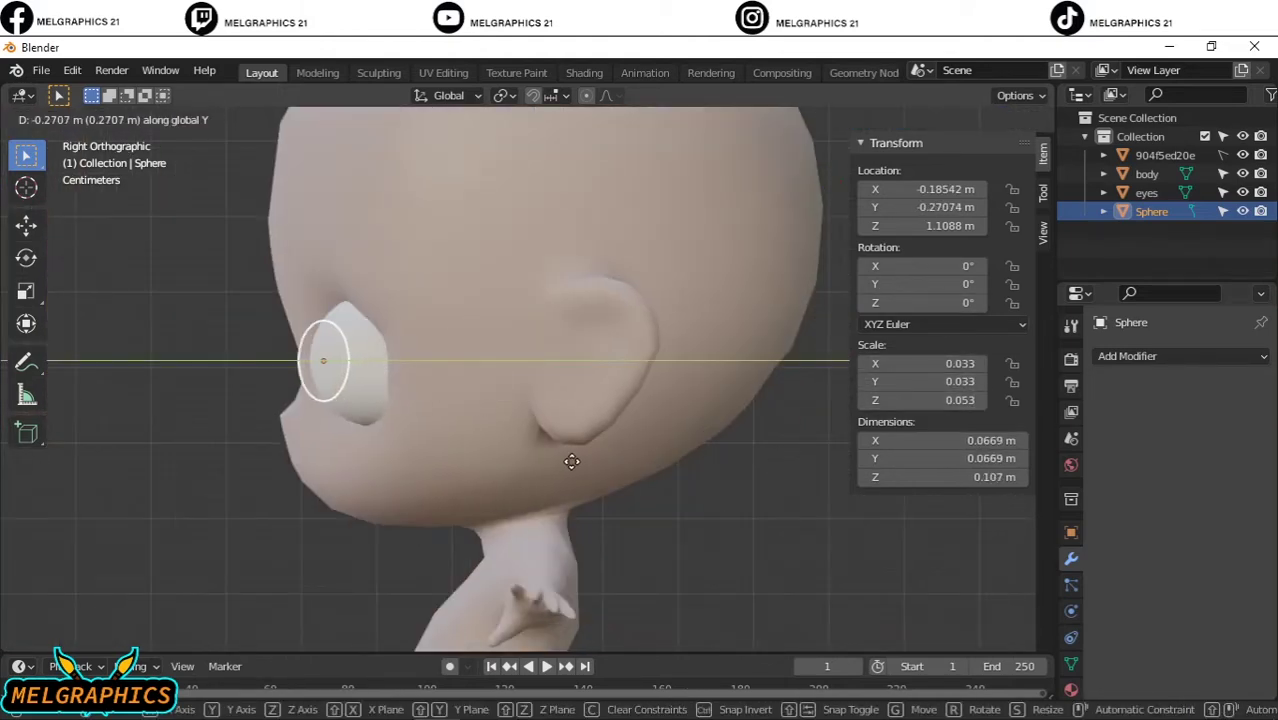
{"action": "left_click", "coordinate": [571, 461]}
{"action": "key", "text": "KP_1"}
{"action": "scroll", "coordinate": [442, 417], "scroll_direction": "up", "scroll_amount": 4}
{"action": "left_click", "coordinate": [1071, 689]}
{"action": "left_click", "coordinate": [1194, 433]}
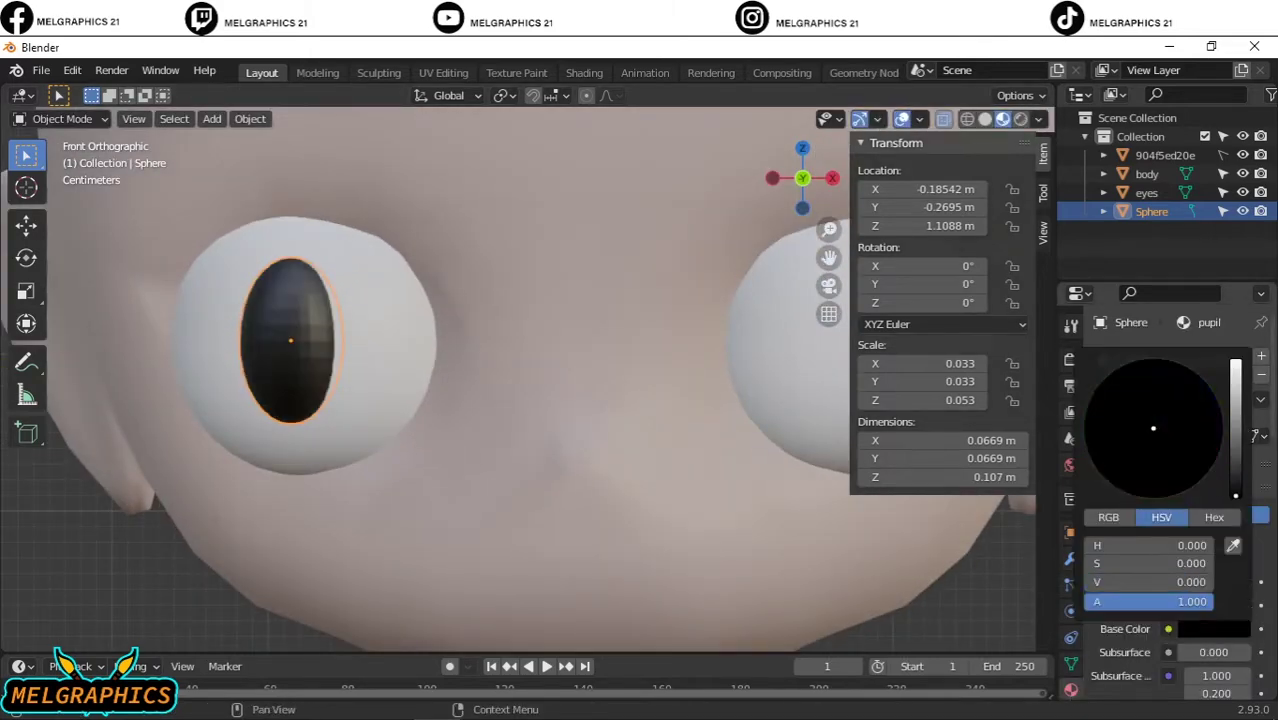
Step: Mirror the pupil across the body, apply it and center its origin on the geometry
{"action": "left_click", "coordinate": [1071, 559]}
{"action": "left_click", "coordinate": [1180, 356]}
{"action": "left_click", "coordinate": [860, 560]}
{"action": "left_click", "coordinate": [1236, 485]}
{"action": "left_click", "coordinate": [790, 369]}
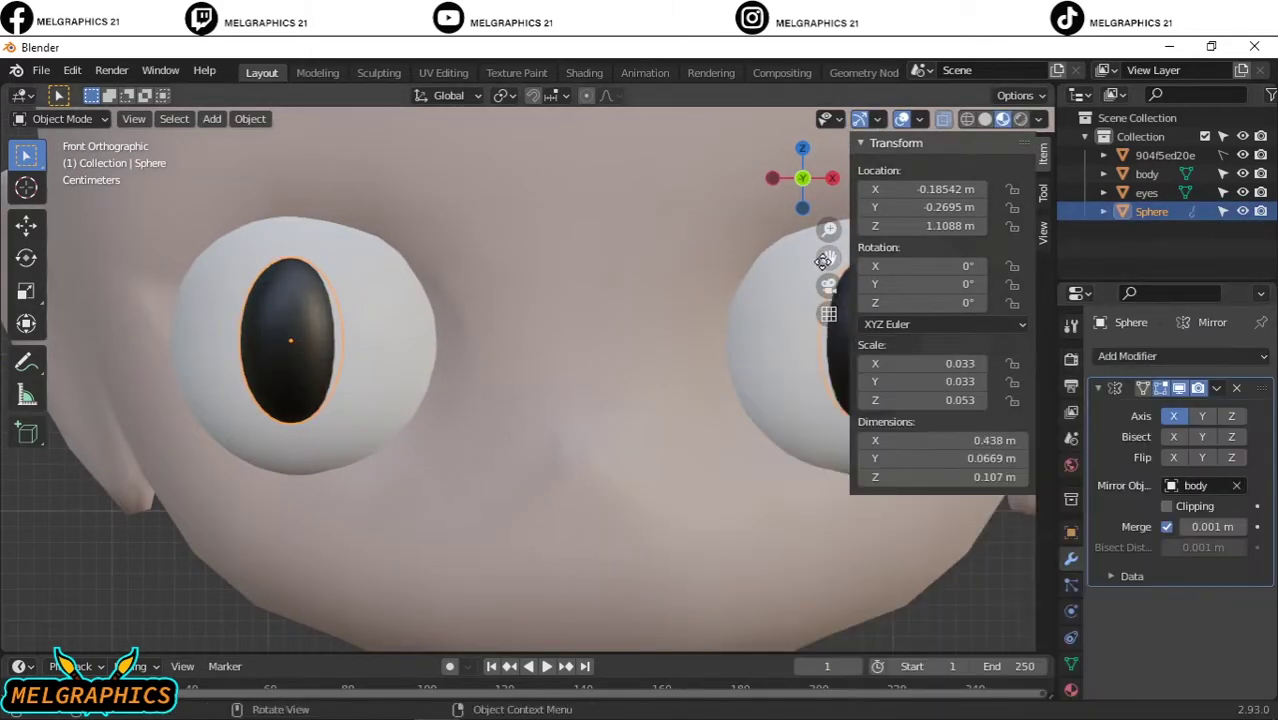
{"action": "left_click", "coordinate": [1216, 388]}
{"action": "left_click", "coordinate": [1104, 414]}
{"action": "right_click", "coordinate": [285, 295]}
{"action": "left_click", "coordinate": [514, 408]}
{"action": "scroll", "coordinate": [471, 355], "scroll_direction": "down", "scroll_amount": 4}
{"action": "scroll", "coordinate": [471, 355], "scroll_direction": "up", "scroll_amount": 4}
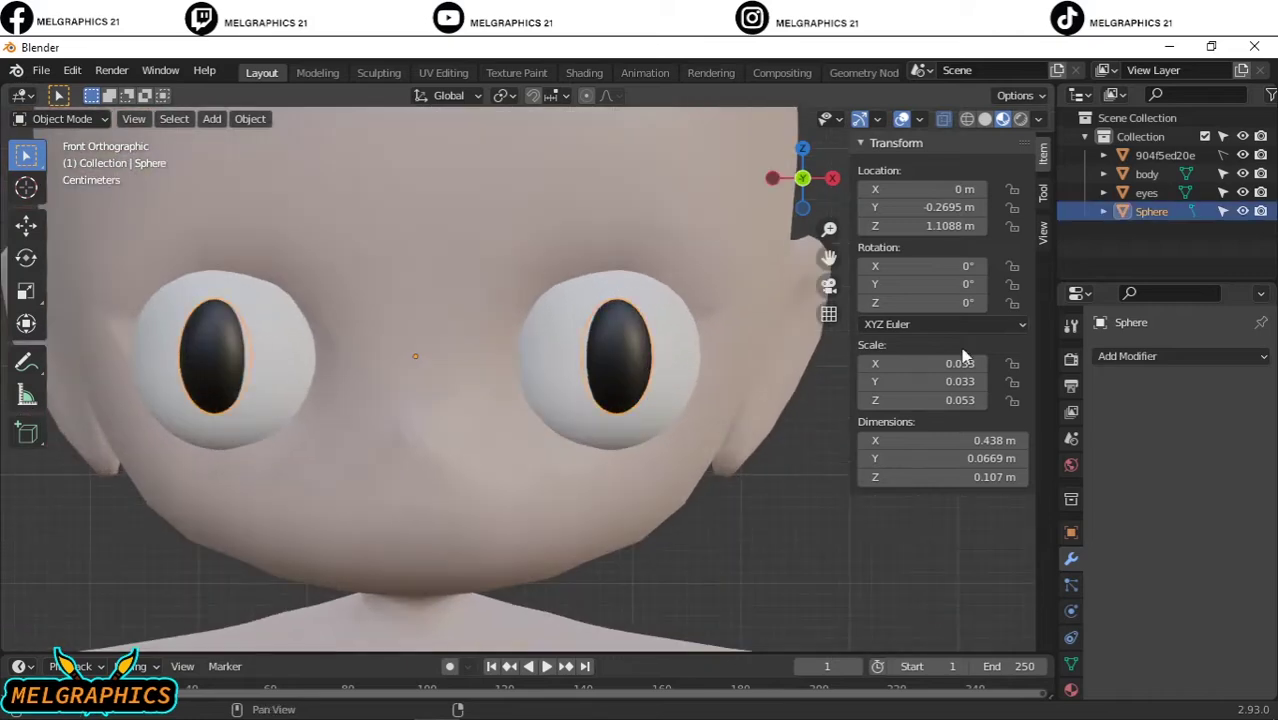
Step: Step back through undo and rescale the pupils into taller ovals
{"action": "key", "text": "ctrl+z"}
{"action": "scroll", "coordinate": [727, 436], "scroll_direction": "down", "scroll_amount": 5}
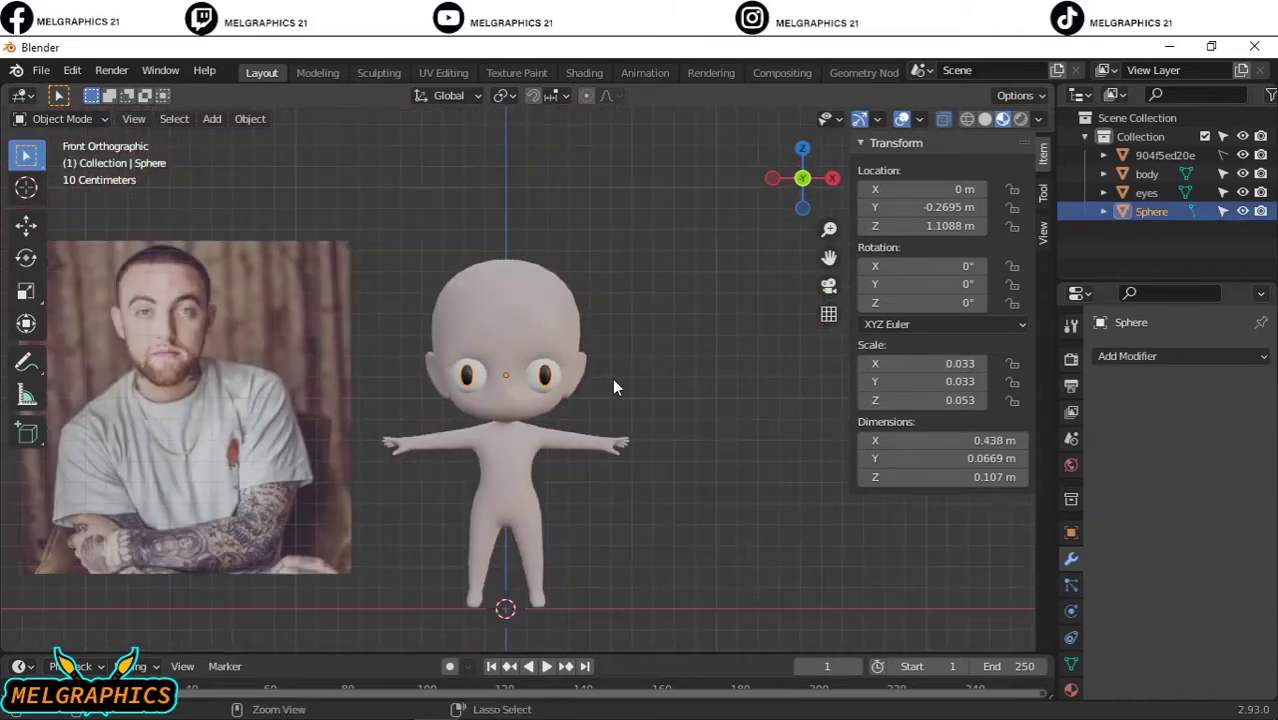
{"action": "key", "text": "ctrl+z"}
{"action": "scroll", "coordinate": [613, 385], "scroll_direction": "up", "scroll_amount": 3}
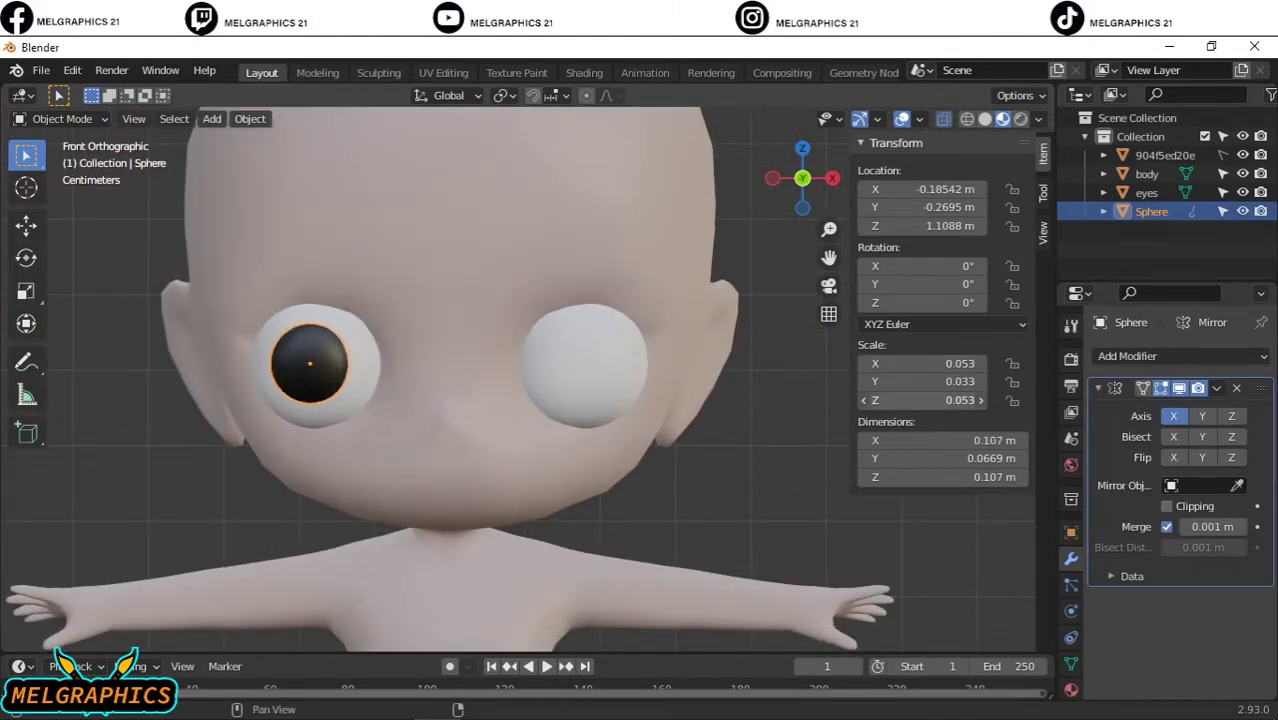
{"action": "key", "text": "s"}
{"action": "left_click", "coordinate": [770, 452]}
{"action": "scroll", "coordinate": [838, 393], "scroll_direction": "down", "scroll_amount": 2}
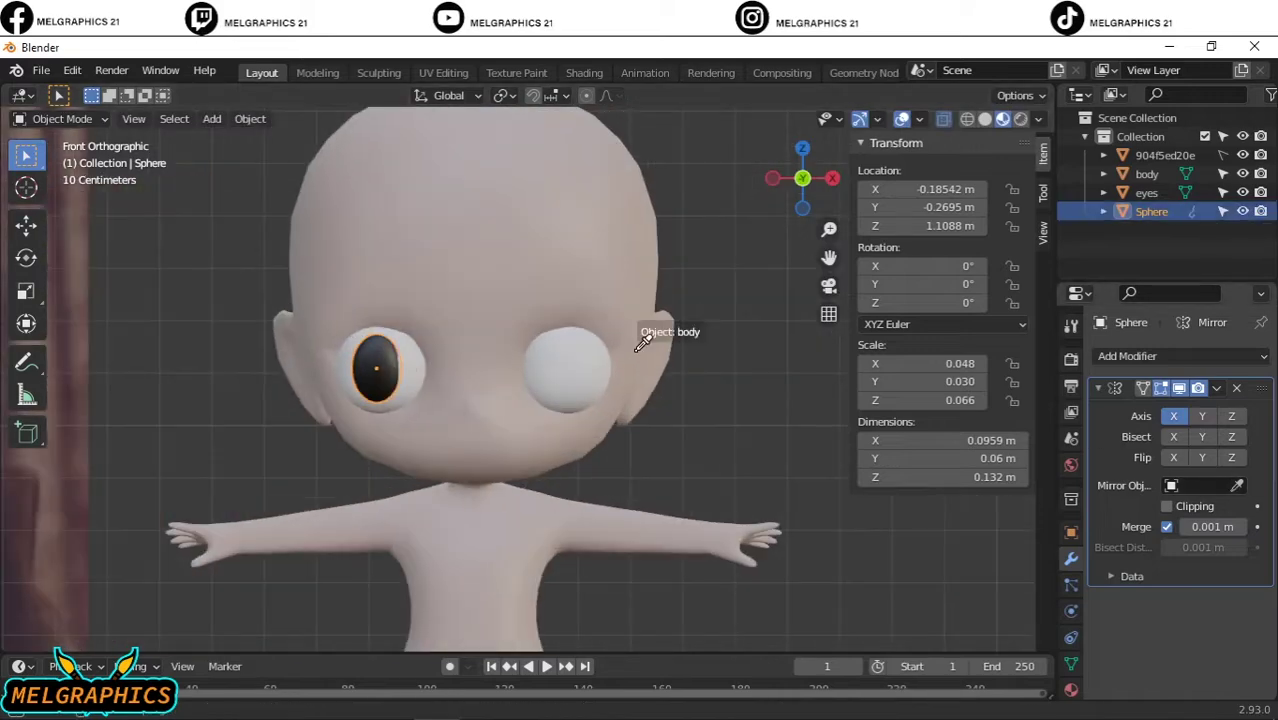
{"action": "key", "text": "ctrl+z"}
{"action": "scroll", "coordinate": [498, 304], "scroll_direction": "down", "scroll_amount": 5}
{"action": "scroll", "coordinate": [503, 336], "scroll_direction": "up", "scroll_amount": 2}
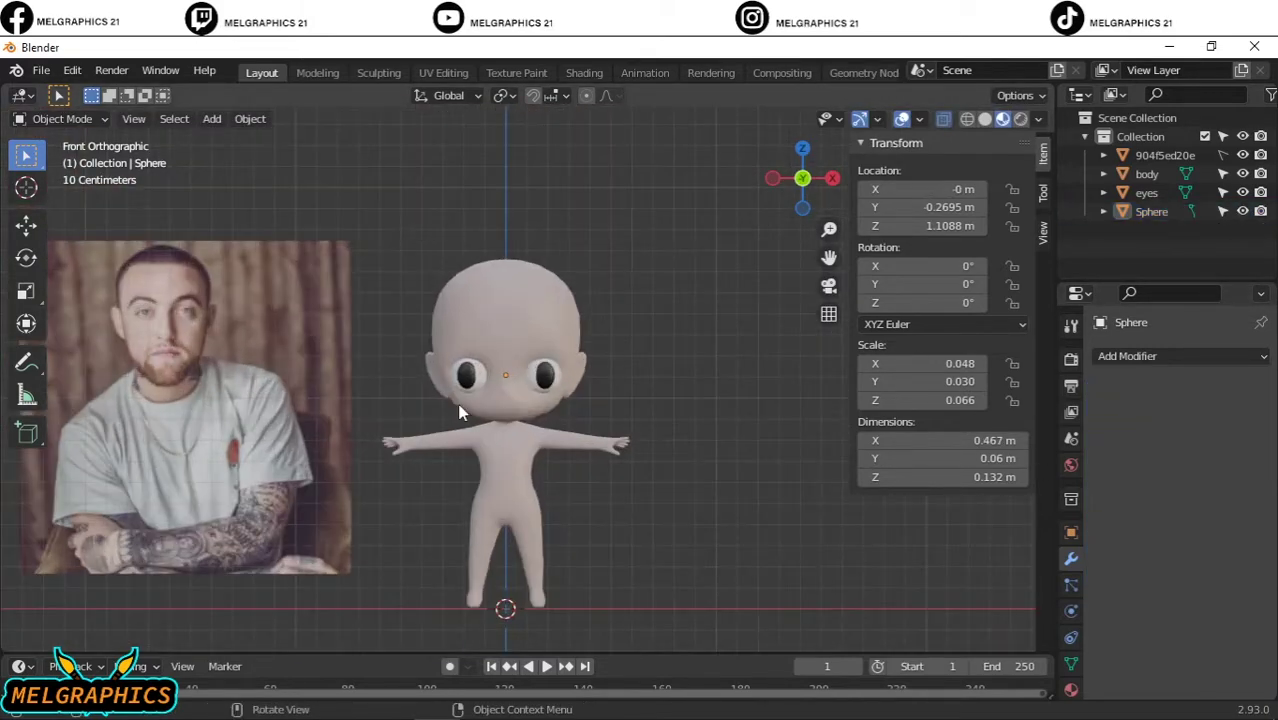
{"action": "scroll", "coordinate": [503, 336], "scroll_direction": "up", "scroll_amount": 1}
Step: Add a UV sphere, scale it down and place it on the forehead above one eye
{"action": "key", "text": "shift+a"}
{"action": "key", "text": "s"}
{"action": "key", "text": "g"}
{"action": "key", "text": "z"}
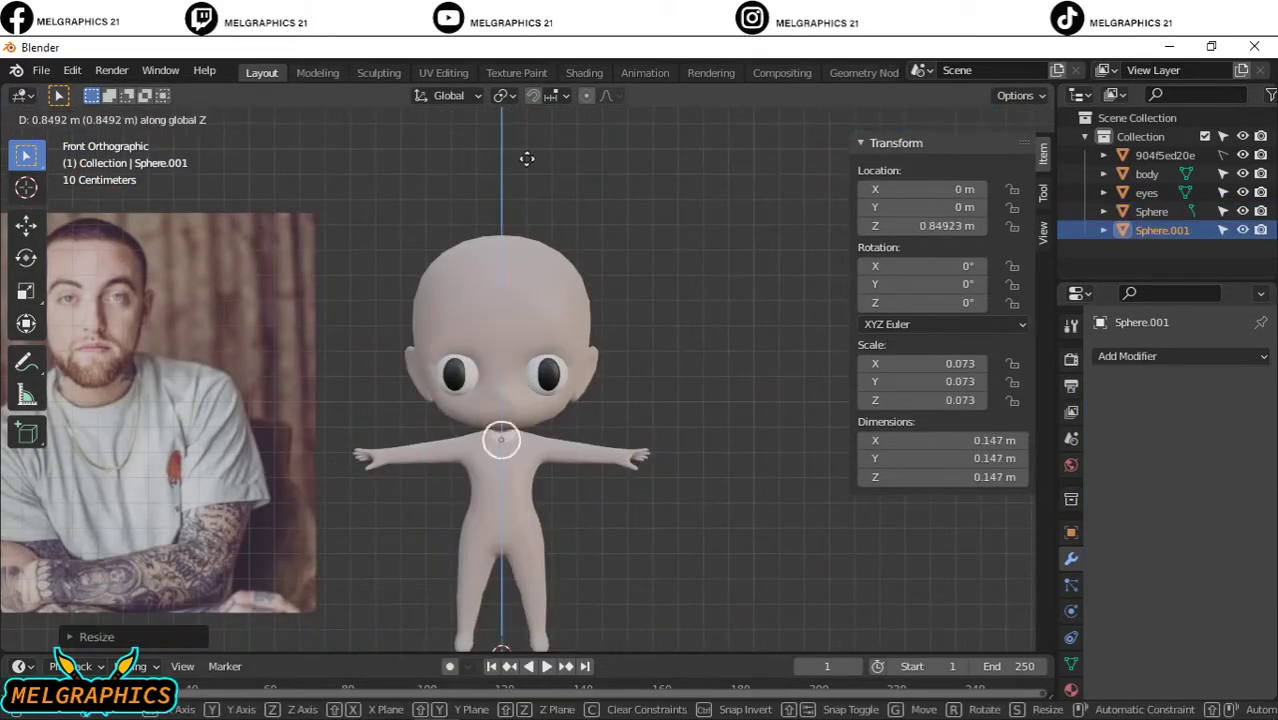
{"action": "left_click", "coordinate": [522, 309]}
{"action": "scroll", "coordinate": [522, 309], "scroll_direction": "up", "scroll_amount": 3}
{"action": "key", "text": "s"}
{"action": "left_click", "coordinate": [531, 205]}
{"action": "key", "text": "Escape"}
{"action": "key", "text": "g"}
{"action": "key", "text": "x"}
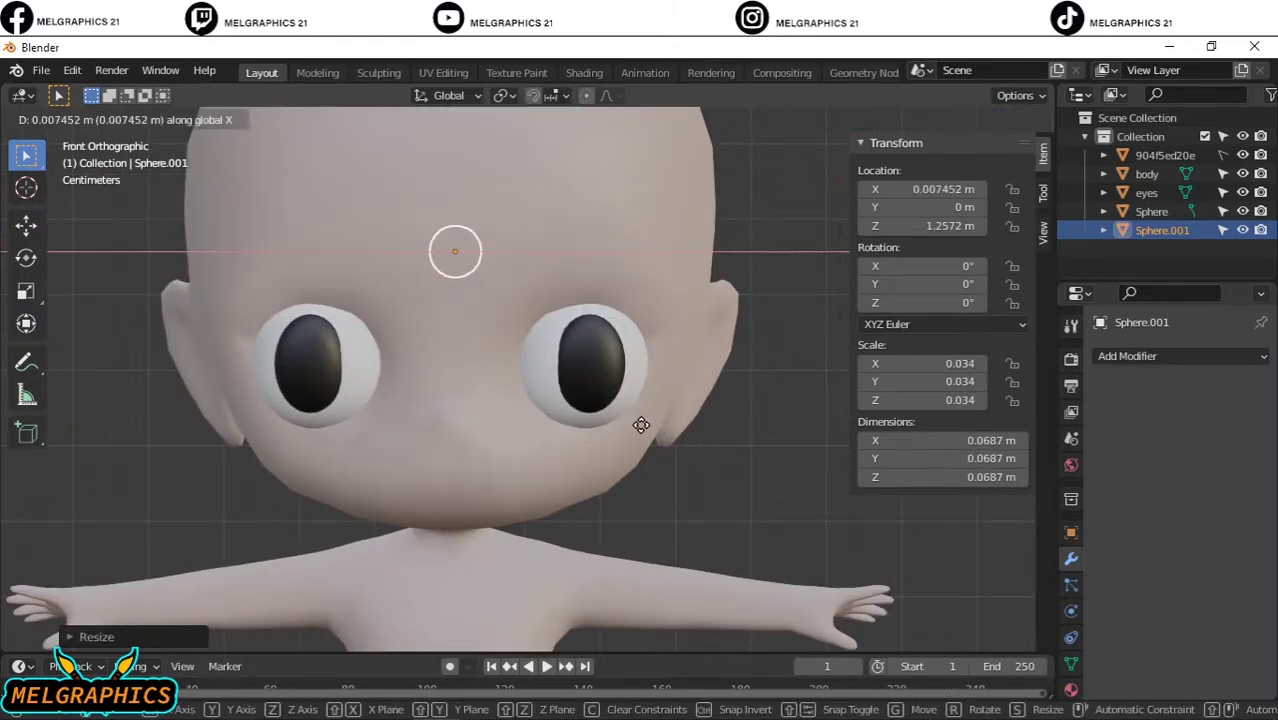
{"action": "left_click", "coordinate": [690, 410]}
Step: From the side view, settle the sphere against the forehead, then return to front view
{"action": "key", "text": "KP_3"}
{"action": "key", "text": "g"}
{"action": "left_click", "coordinate": [338, 380]}
{"action": "key", "text": "KP_1"}
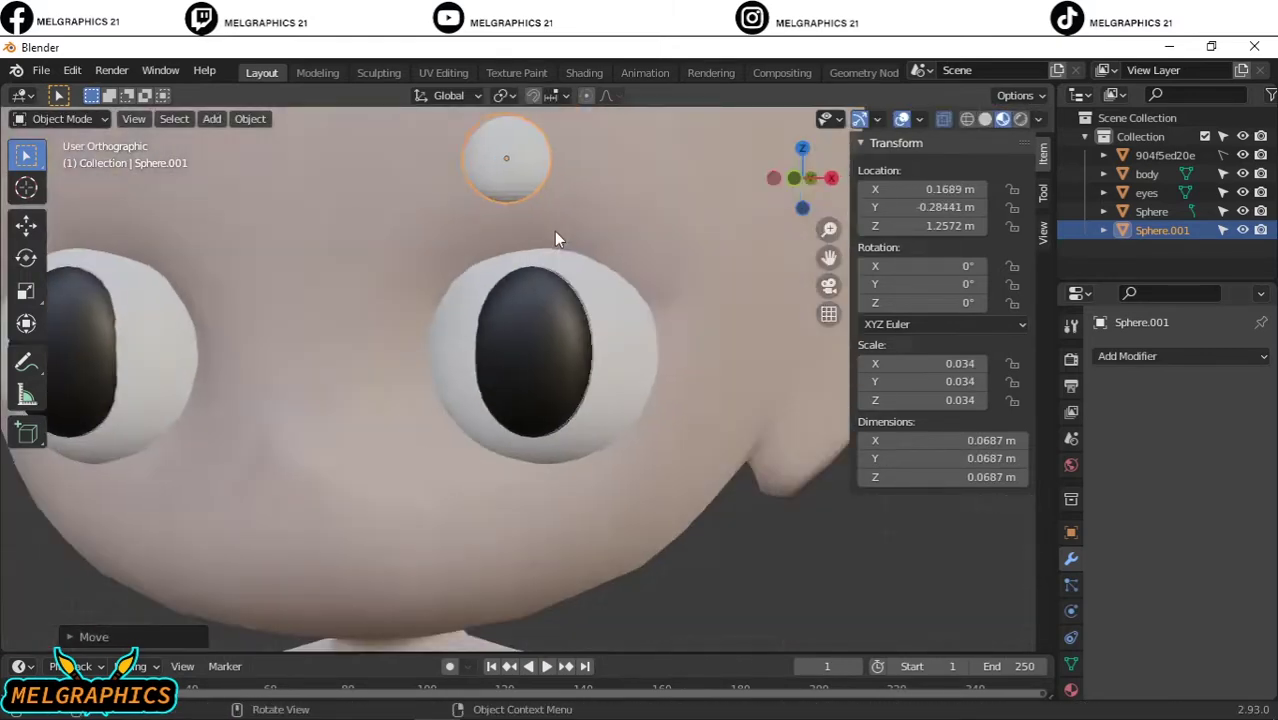
{"action": "scroll", "coordinate": [554, 231], "scroll_direction": "up", "scroll_amount": 1}
{"action": "scroll", "coordinate": [546, 221], "scroll_direction": "up", "scroll_amount": 3}
Step: Give the sphere a new black material named 'eyebrow'
{"action": "left_click", "coordinate": [1158, 436]}
{"action": "double_click", "coordinate": [1165, 360]}
{"action": "type", "text": "eyebrow"}
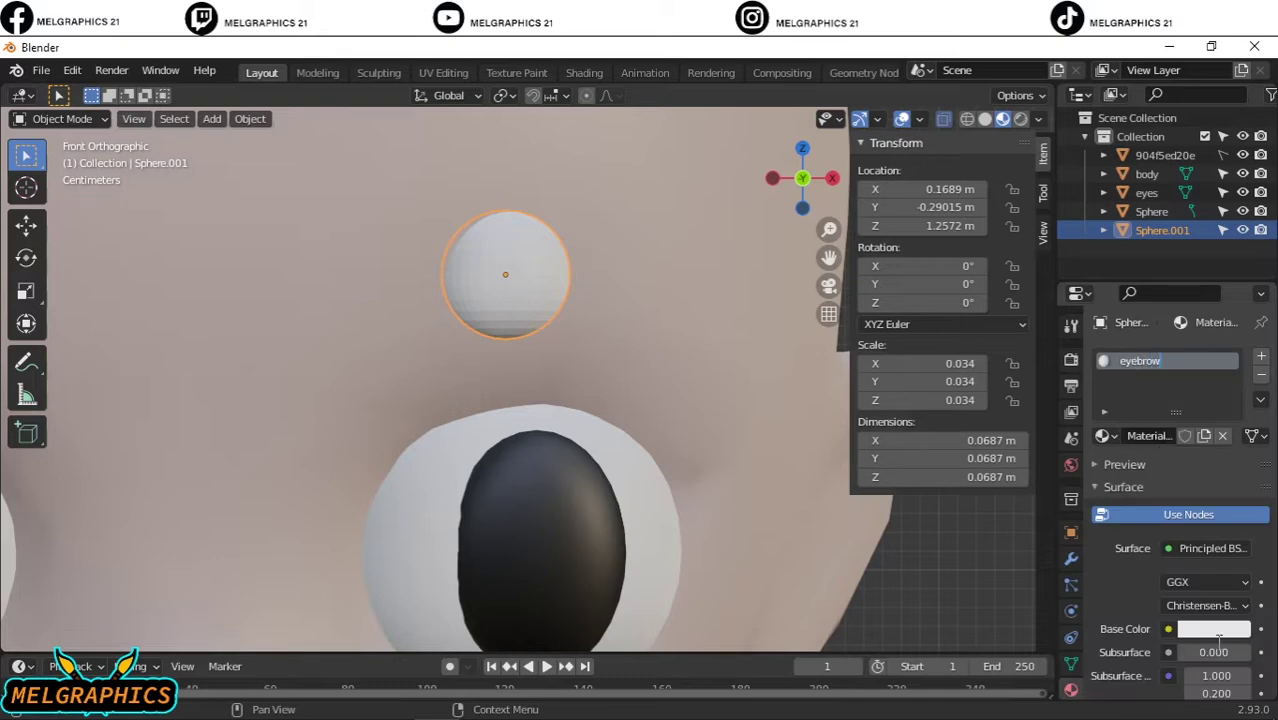
{"action": "left_click", "coordinate": [1213, 628]}
Step: Sculpt the sphere with the Grab brush, stretching it wider and bending it into an arch
{"action": "left_click", "coordinate": [60, 118]}
{"action": "key", "text": "shift+z"}
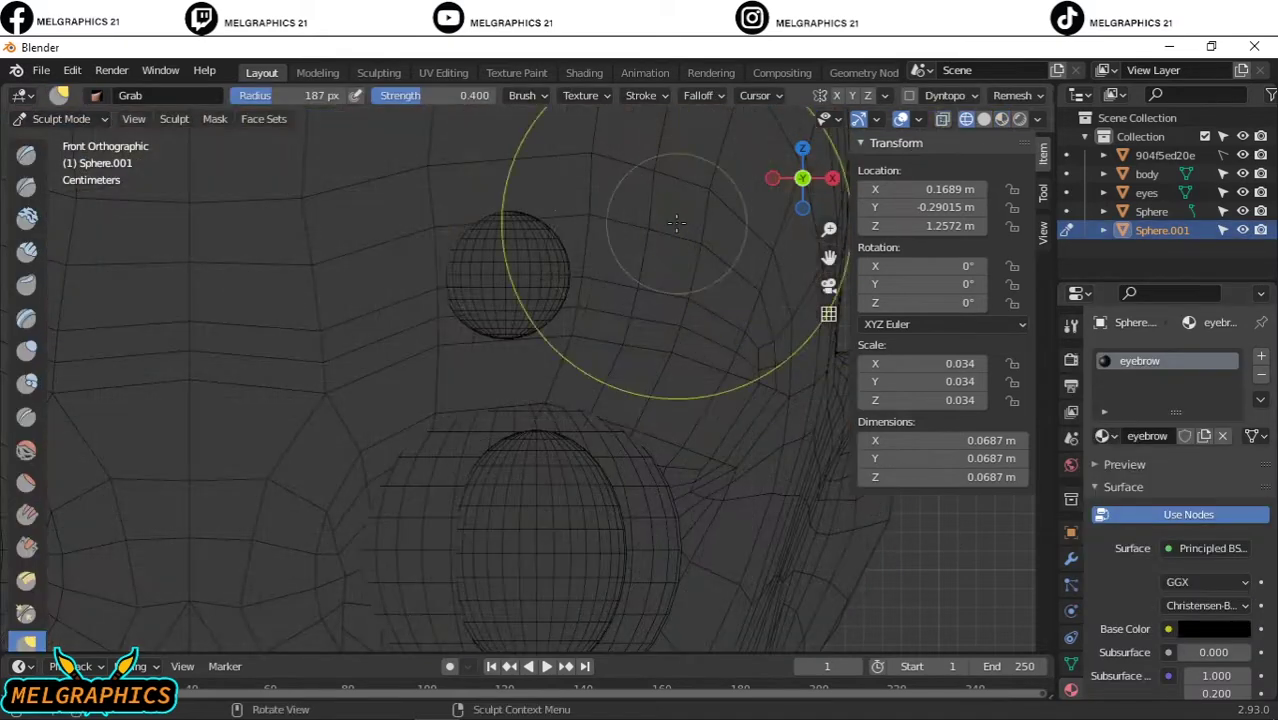
{"action": "left_click_drag", "start_coordinate": [636, 241], "coordinate": [720, 230]}
{"action": "left_click", "coordinate": [1002, 118]}
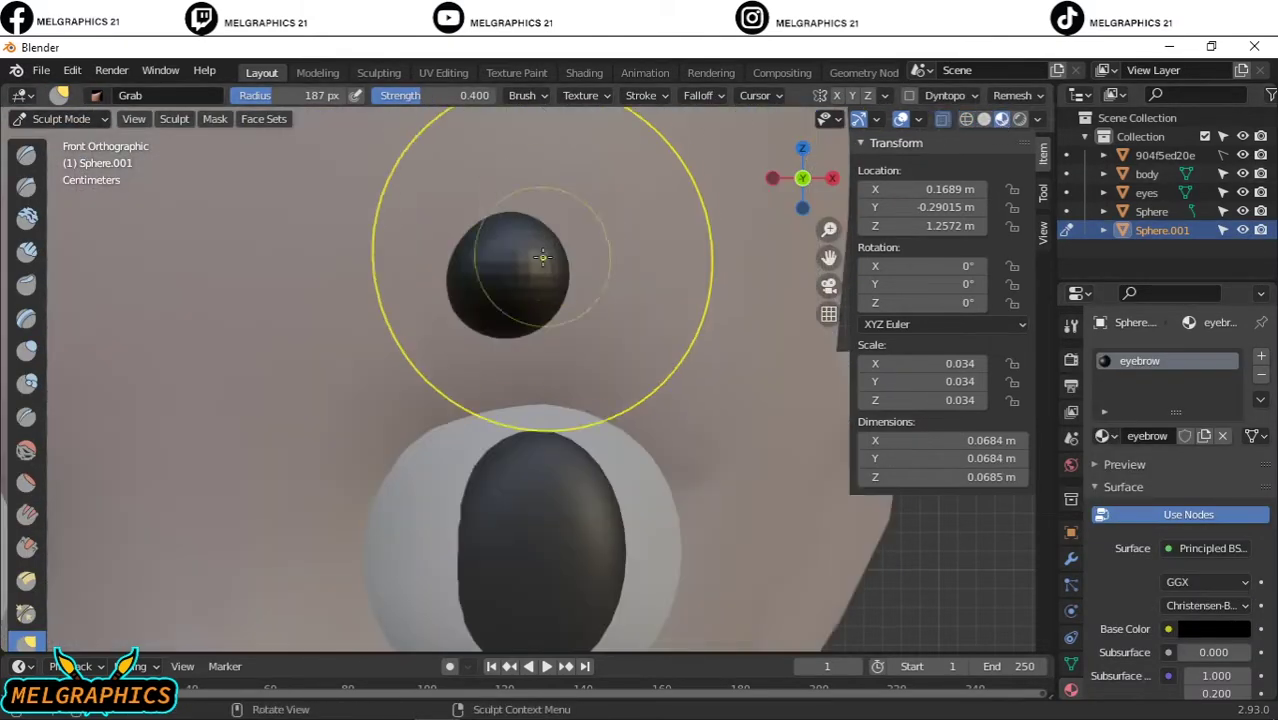
{"action": "scroll", "coordinate": [770, 314], "scroll_direction": "up", "scroll_amount": 2}
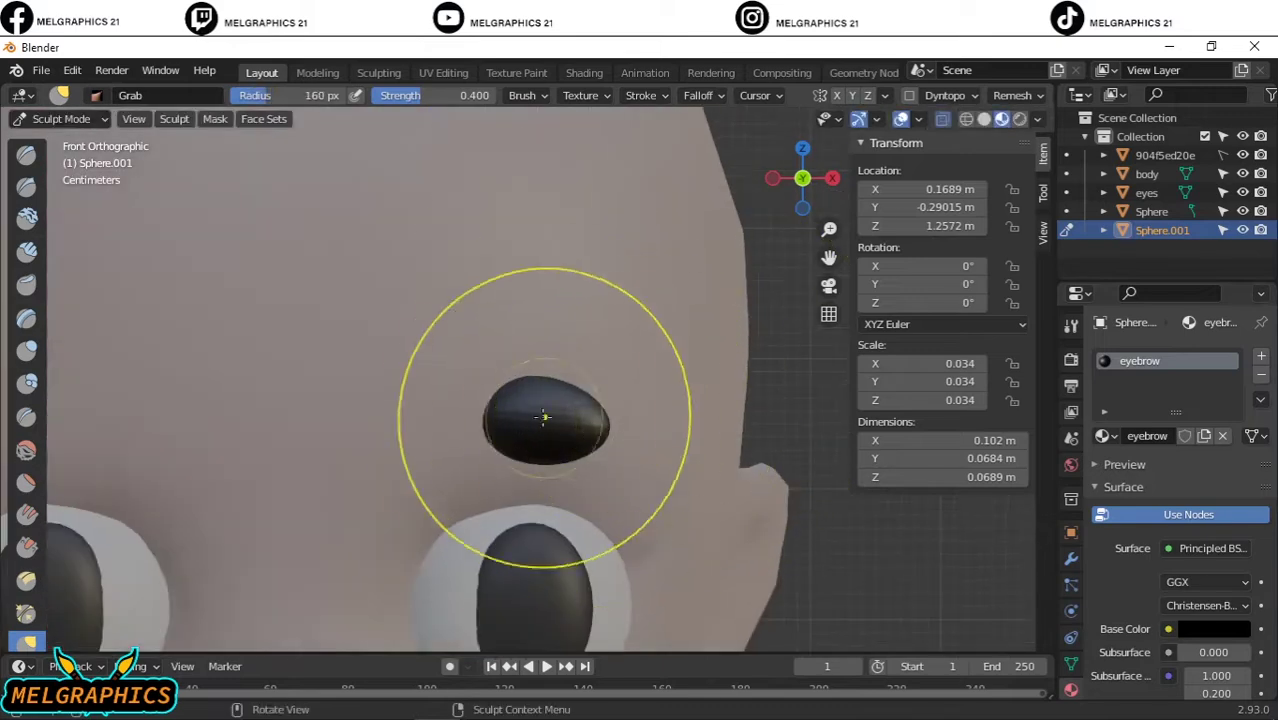
{"action": "left_click_drag", "start_coordinate": [567, 427], "coordinate": [605, 430]}
{"action": "scroll", "coordinate": [605, 430], "scroll_direction": "down", "scroll_amount": 2}
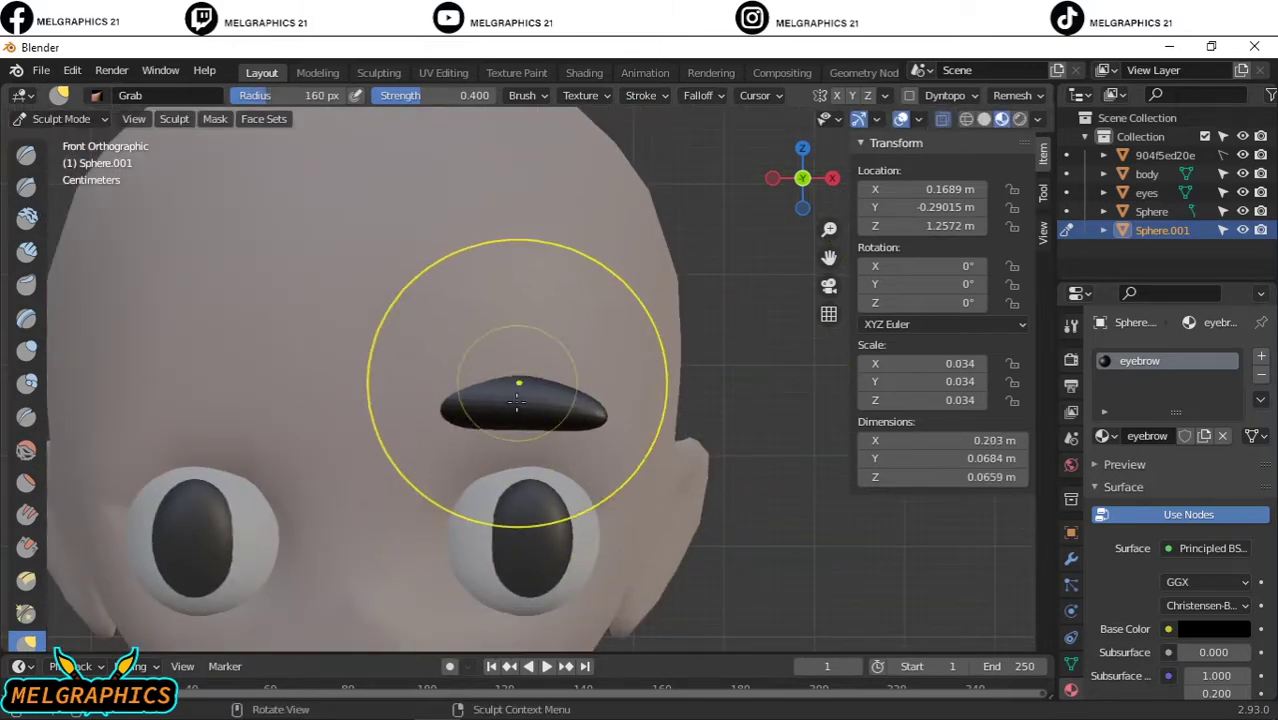
{"action": "middle_click_drag", "start_coordinate": [638, 441], "coordinate": [736, 428]}
Step: Push the eyebrow against the forehead so it curves along the head, checking from several angles
{"action": "left_click_drag", "start_coordinate": [736, 428], "coordinate": [720, 445]}
{"action": "mouse_move", "coordinate": [720, 445]}
{"action": "middle_mouse_down"}
{"action": "mouse_move", "coordinate": [414, 428]}
{"action": "mouse_move", "coordinate": [562, 343]}
{"action": "middle_mouse_up"}
{"action": "left_click_drag", "start_coordinate": [562, 343], "coordinate": [566, 352]}
{"action": "mouse_move", "coordinate": [566, 352]}
{"action": "middle_mouse_down"}
{"action": "mouse_move", "coordinate": [764, 385]}
{"action": "mouse_move", "coordinate": [309, 513]}
{"action": "middle_mouse_up"}
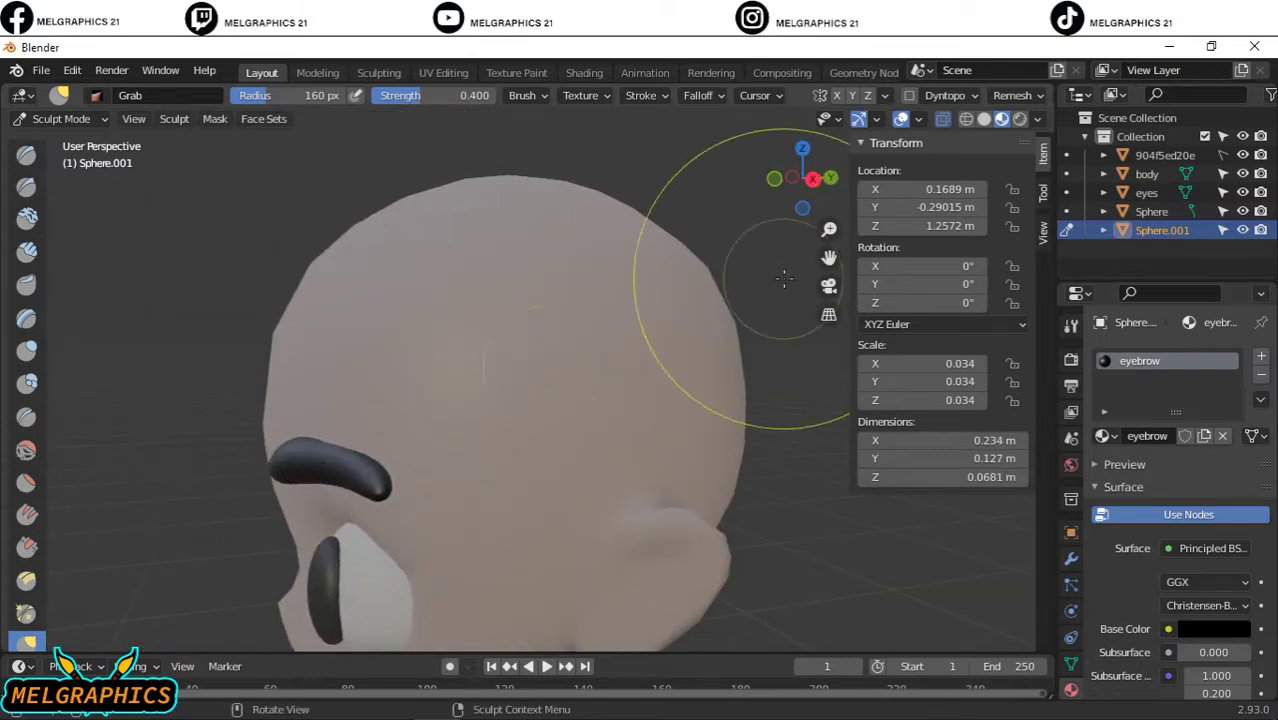
{"action": "key", "text": "KP_1"}
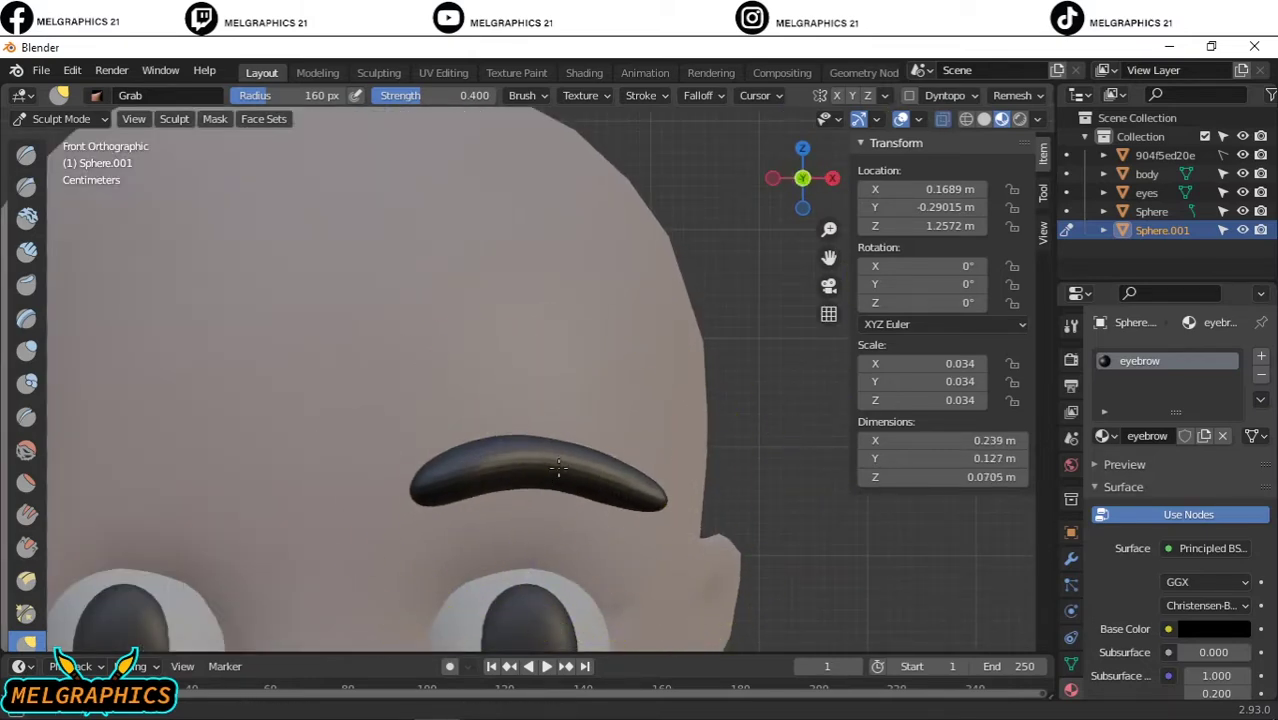
{"action": "scroll", "coordinate": [608, 466], "scroll_direction": "down", "scroll_amount": 7}
{"action": "scroll", "coordinate": [608, 460], "scroll_direction": "down", "scroll_amount": 3}
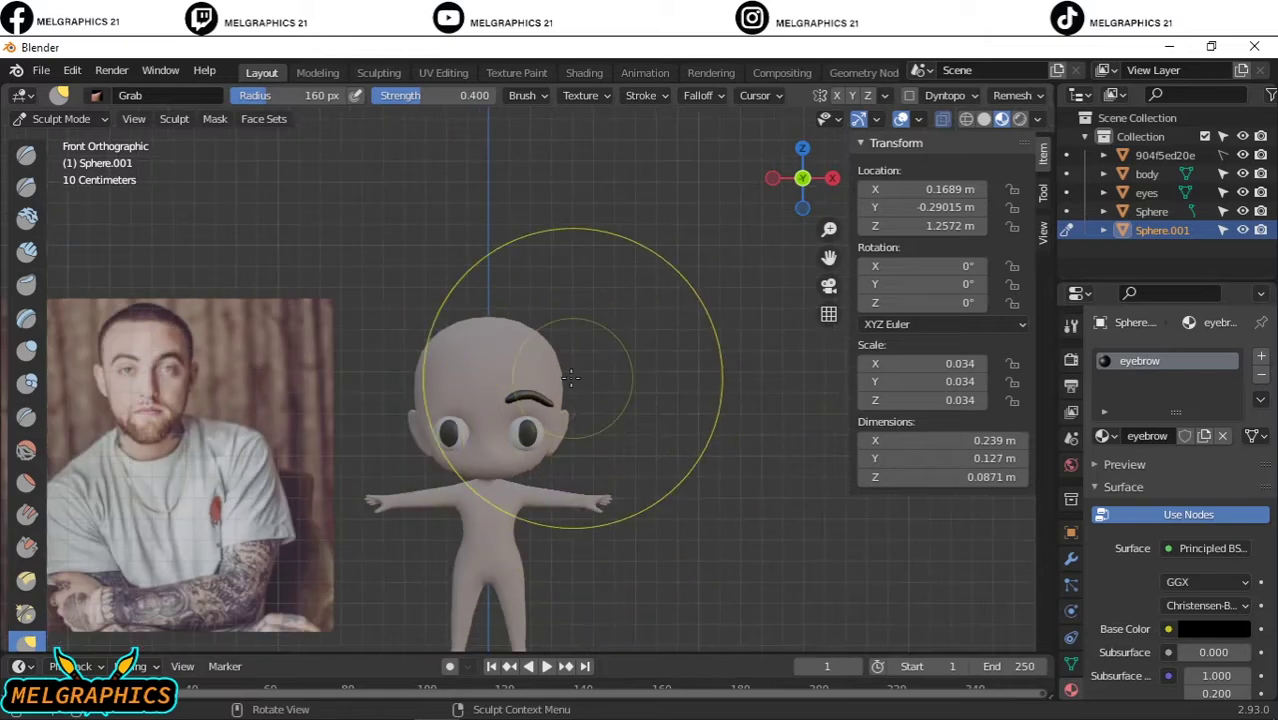
{"action": "scroll", "coordinate": [610, 465], "scroll_direction": "up", "scroll_amount": 8}
{"action": "mouse_move", "coordinate": [610, 465]}
{"action": "middle_mouse_down"}
{"action": "mouse_move", "coordinate": [371, 492]}
{"action": "mouse_move", "coordinate": [400, 480]}
{"action": "middle_mouse_up"}
{"action": "scroll", "coordinate": [400, 480], "scroll_direction": "down", "scroll_amount": 6}
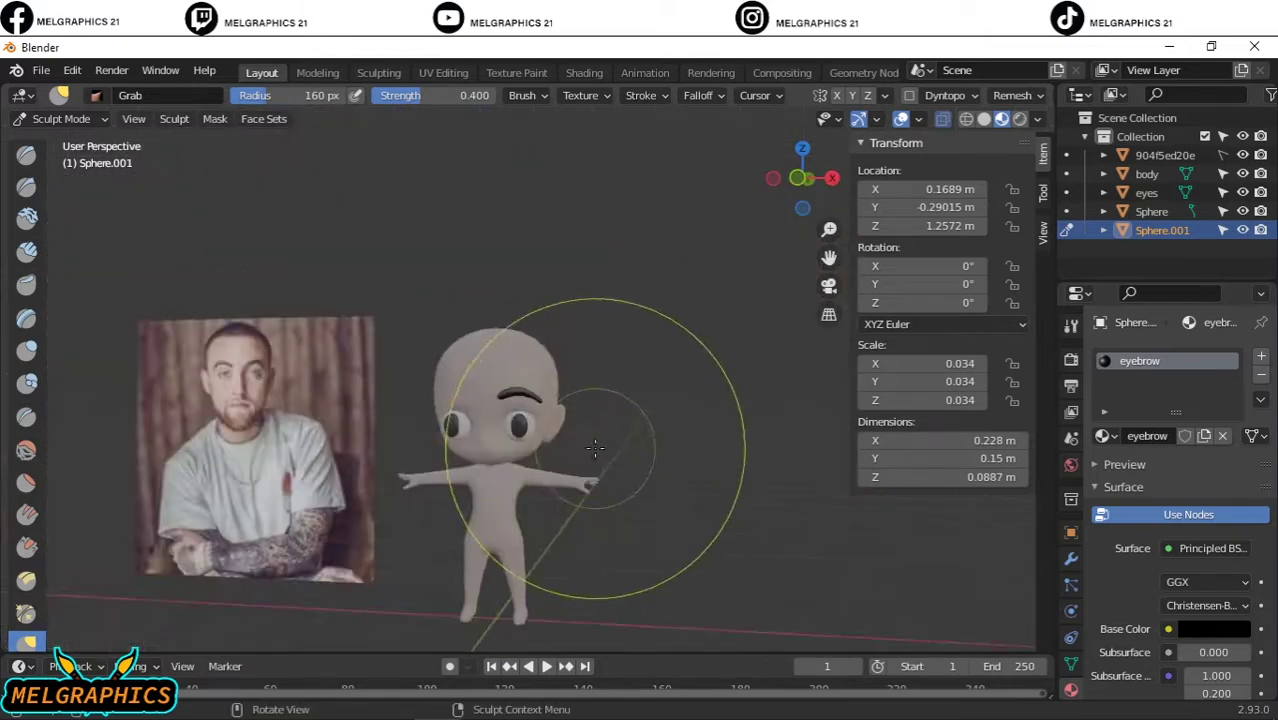
{"action": "key", "text": "KP_1"}
{"action": "scroll", "coordinate": [214, 242], "scroll_direction": "up", "scroll_amount": 5}
{"action": "key", "text": "ctrl+Tab"}
{"action": "scroll", "coordinate": [730, 380], "scroll_direction": "down", "scroll_amount": 1}
Step: Adjust the eyebrow slightly and add a Mirror modifier so it appears over both eyes
{"action": "key", "text": "g"}
{"action": "left_click", "coordinate": [515, 430]}
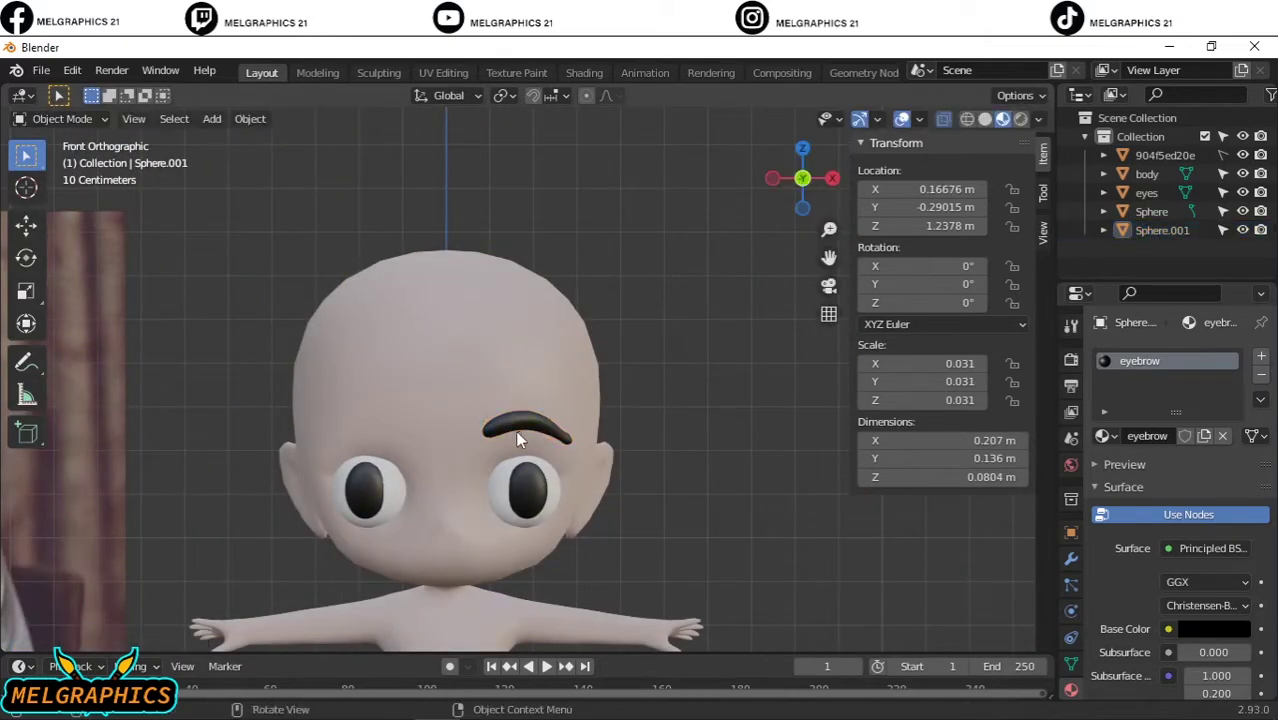
{"action": "left_click", "coordinate": [1071, 559]}
{"action": "left_click", "coordinate": [1180, 356]}
{"action": "left_click", "coordinate": [889, 577]}
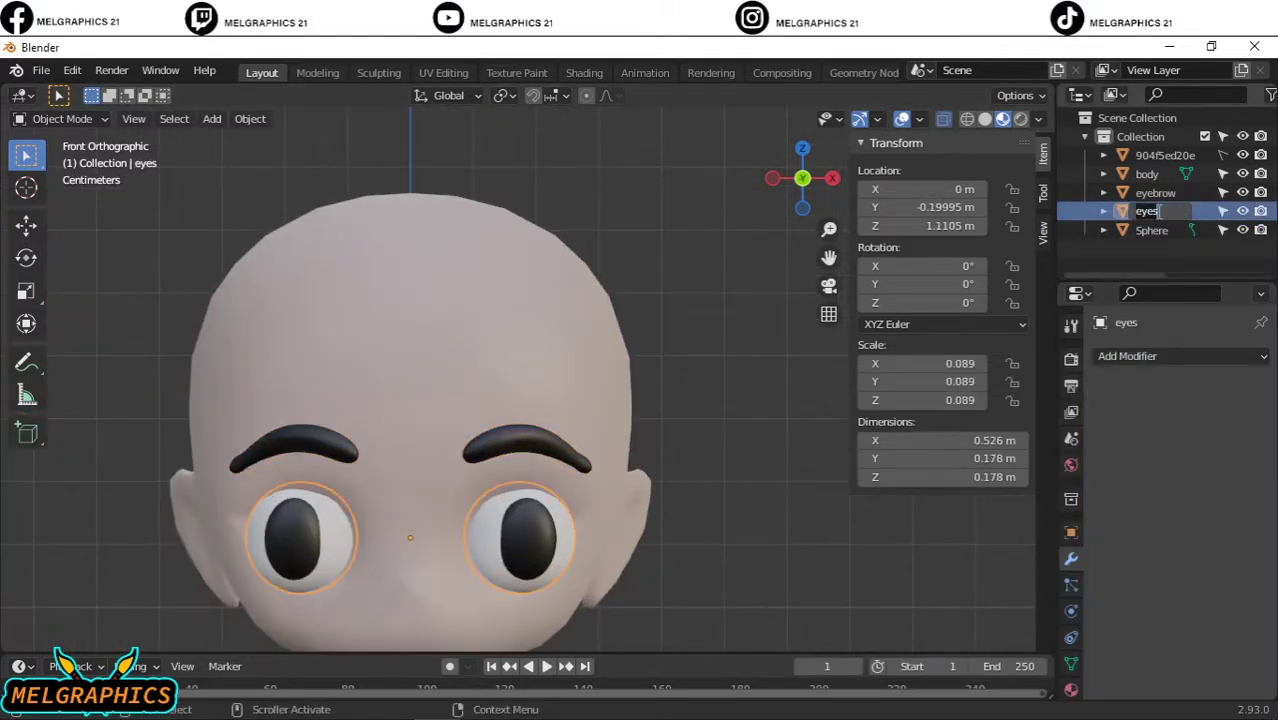
{"action": "left_click", "coordinate": [1173, 234]}
Step: Name the object 'pupil', then open the body mesh in Edit Mode
{"action": "type", "text": "pupul"}
{"action": "scroll", "coordinate": [625, 346], "scroll_direction": "down", "scroll_amount": 3}
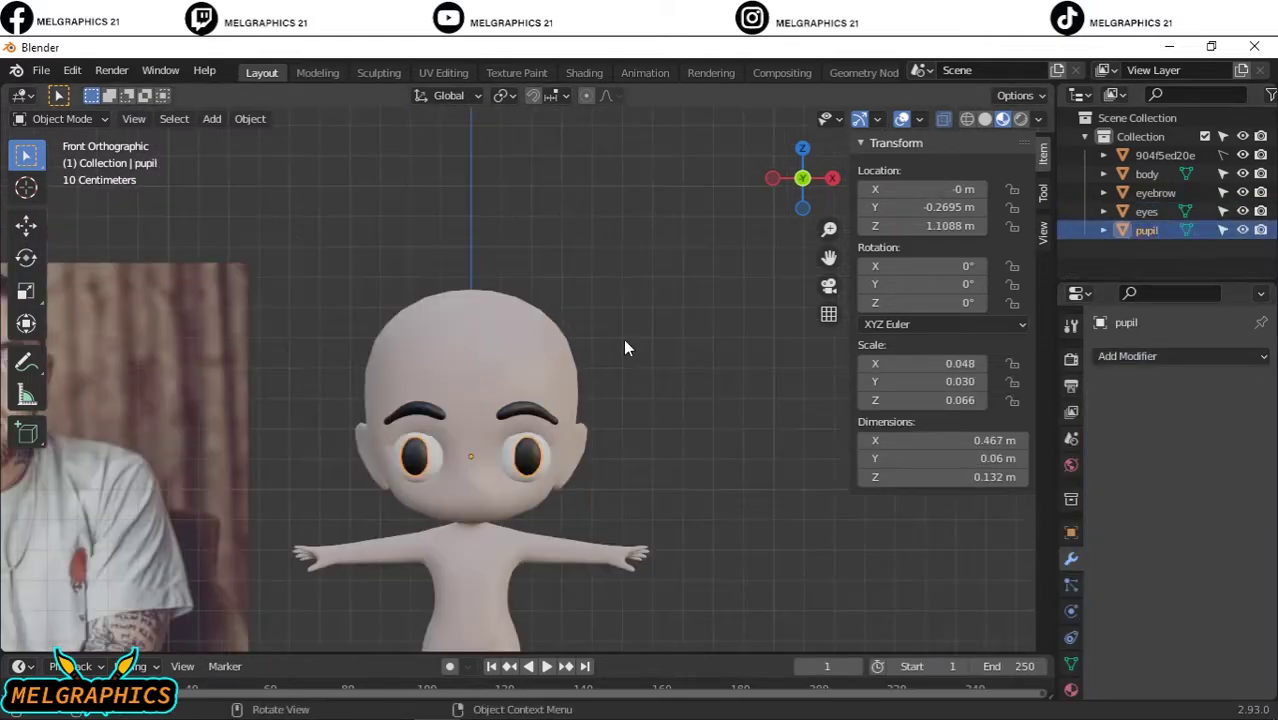
{"action": "left_click", "coordinate": [1146, 174]}
{"action": "left_click", "coordinate": [62, 118]}
{"action": "left_click", "coordinate": [57, 88]}
{"action": "scroll", "coordinate": [957, 121], "scroll_direction": "up", "scroll_amount": 4}
Step: Select the body's cheek and jaw faces in the beard area
{"action": "scroll", "coordinate": [670, 290], "scroll_direction": "up", "scroll_amount": 3}
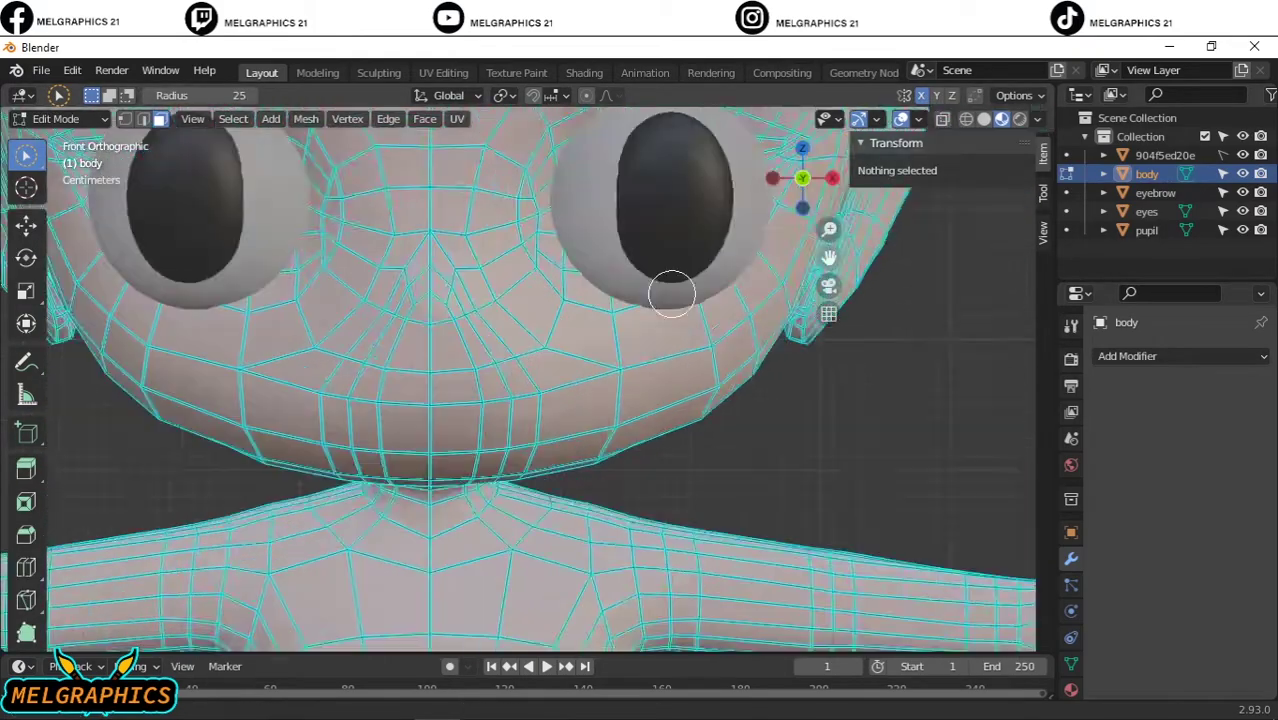
{"action": "scroll", "coordinate": [565, 465], "scroll_direction": "up", "scroll_amount": 3}
{"action": "middle_click_drag", "start_coordinate": [565, 465], "coordinate": [613, 285]}
{"action": "mouse_move", "coordinate": [26, 155]}
{"action": "left_mouse_down"}
{"action": "mouse_move", "coordinate": [110, 175]}
{"action": "mouse_move", "coordinate": [110, 199]}
{"action": "left_mouse_up"}
{"action": "left_click", "coordinate": [625, 250]}
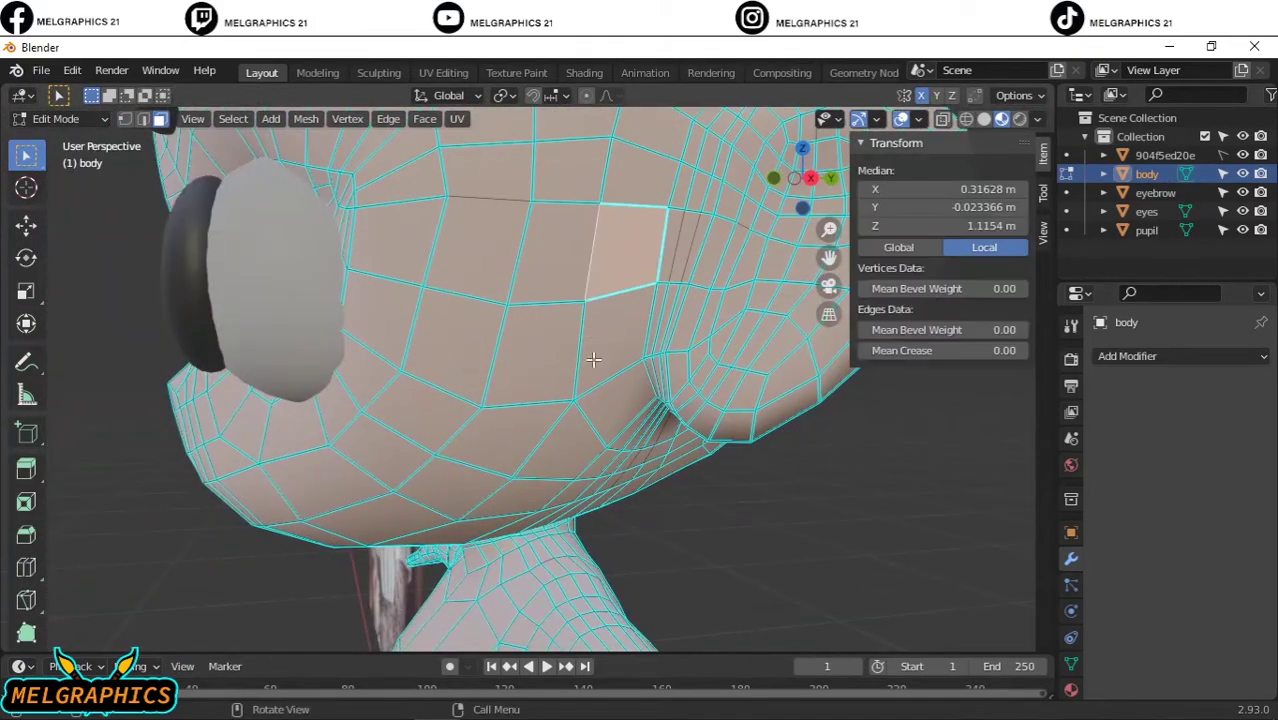
{"action": "middle_click_drag", "start_coordinate": [528, 498], "coordinate": [600, 400]}
{"action": "left_click", "coordinate": [600, 380], "text": "shift"}
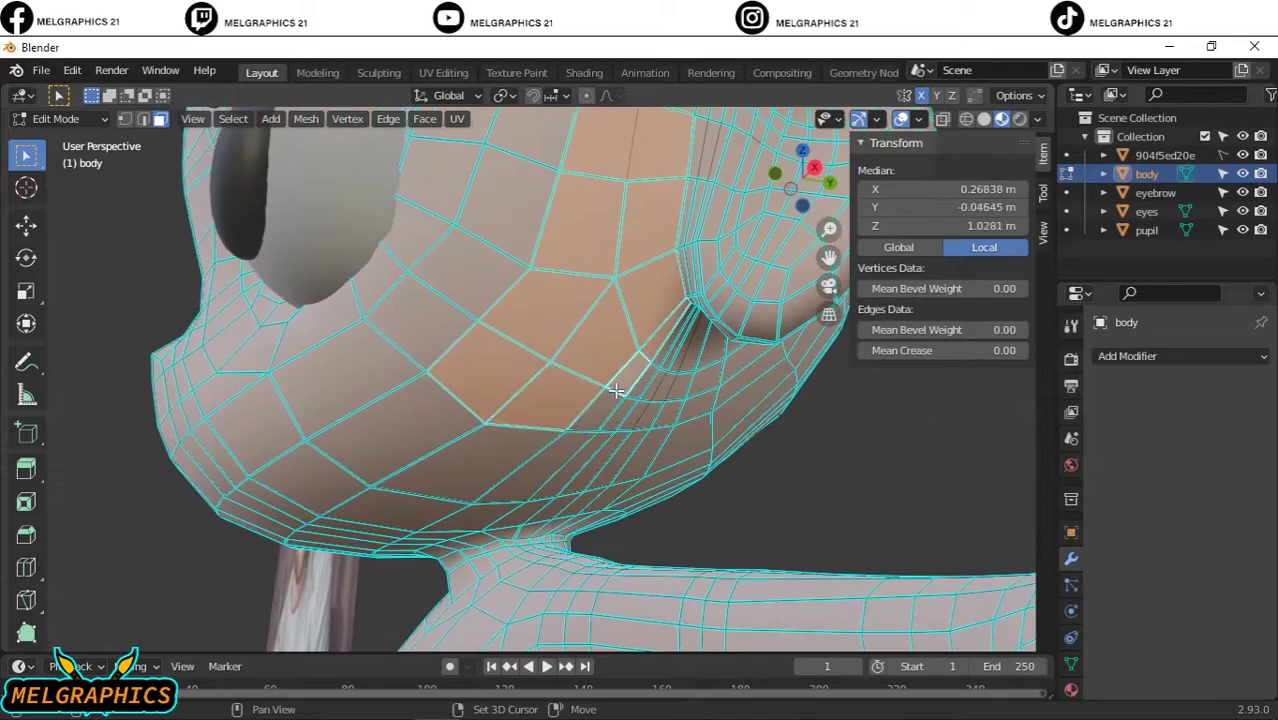
{"action": "left_click", "coordinate": [500, 440], "text": "shift"}
{"action": "mouse_move", "coordinate": [500, 440]}
{"action": "middle_mouse_down"}
{"action": "mouse_move", "coordinate": [450, 470]}
{"action": "mouse_move", "coordinate": [533, 385]}
{"action": "mouse_move", "coordinate": [428, 402]}
{"action": "mouse_move", "coordinate": [525, 417]}
{"action": "mouse_move", "coordinate": [497, 411]}
{"action": "middle_mouse_up"}
{"action": "left_click", "coordinate": [390, 487], "text": "shift"}
Step: Add the chin and mouth faces to the selection and separate them into a new object
{"action": "left_click", "coordinate": [533, 385], "text": "shift"}
{"action": "left_click", "coordinate": [525, 417], "text": "shift"}
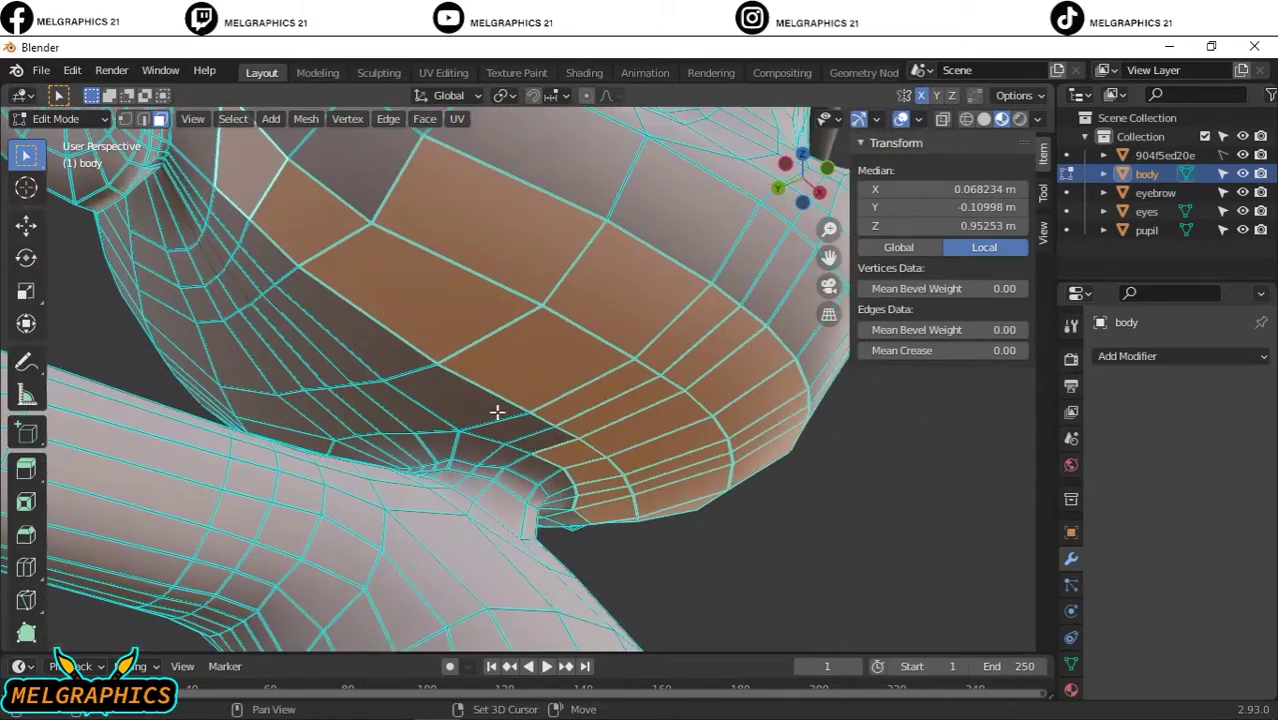
{"action": "left_click", "coordinate": [270, 266], "text": "shift"}
{"action": "middle_click_drag", "start_coordinate": [270, 266], "coordinate": [240, 360]}
{"action": "left_click", "coordinate": [240, 360], "text": "shift"}
{"action": "mouse_move", "coordinate": [542, 442]}
{"action": "middle_mouse_down"}
{"action": "mouse_move", "coordinate": [428, 456]}
{"action": "mouse_move", "coordinate": [756, 476]}
{"action": "mouse_move", "coordinate": [630, 400]}
{"action": "middle_mouse_up"}
{"action": "scroll", "coordinate": [756, 476], "scroll_direction": "down", "scroll_amount": 5}
{"action": "key", "text": "KP_1"}
{"action": "scroll", "coordinate": [318, 525], "scroll_direction": "down", "scroll_amount": 3}
{"action": "scroll", "coordinate": [318, 525], "scroll_direction": "down", "scroll_amount": 2}
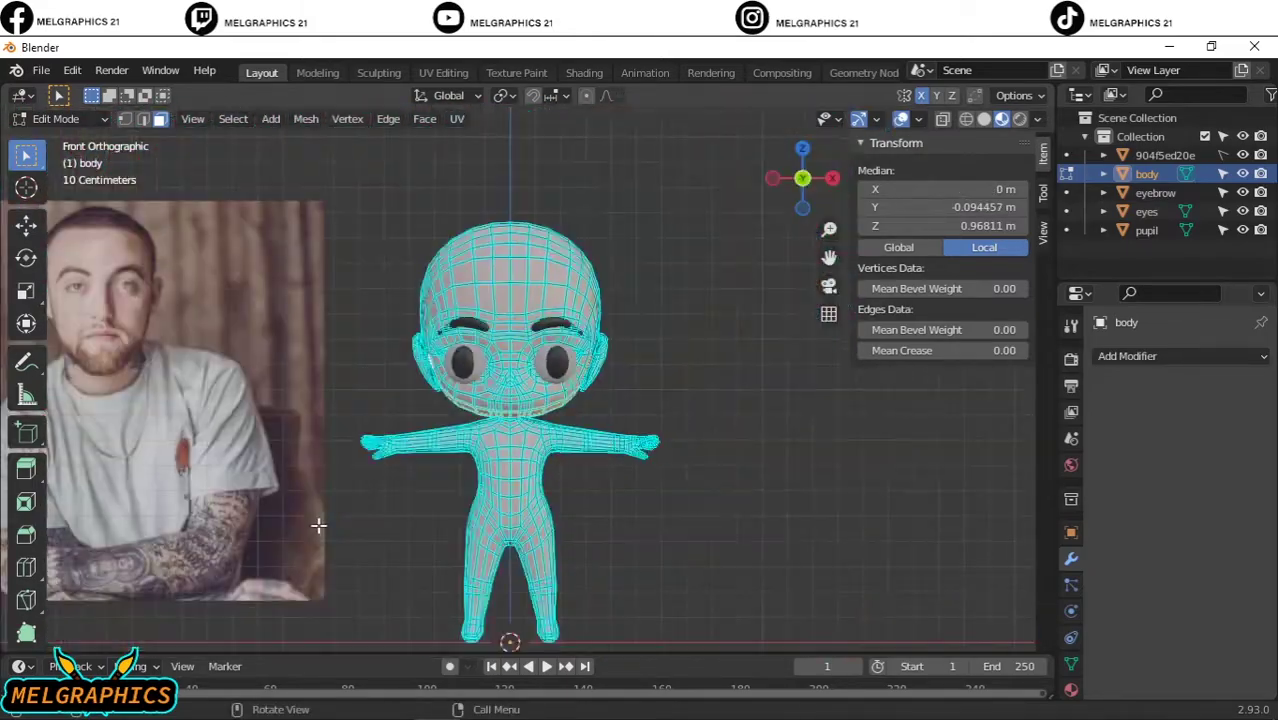
{"action": "scroll", "coordinate": [318, 525], "scroll_direction": "up", "scroll_amount": 8}
{"action": "scroll", "coordinate": [360, 478], "scroll_direction": "up", "scroll_amount": 1}
{"action": "left_click", "coordinate": [360, 478], "text": "shift"}
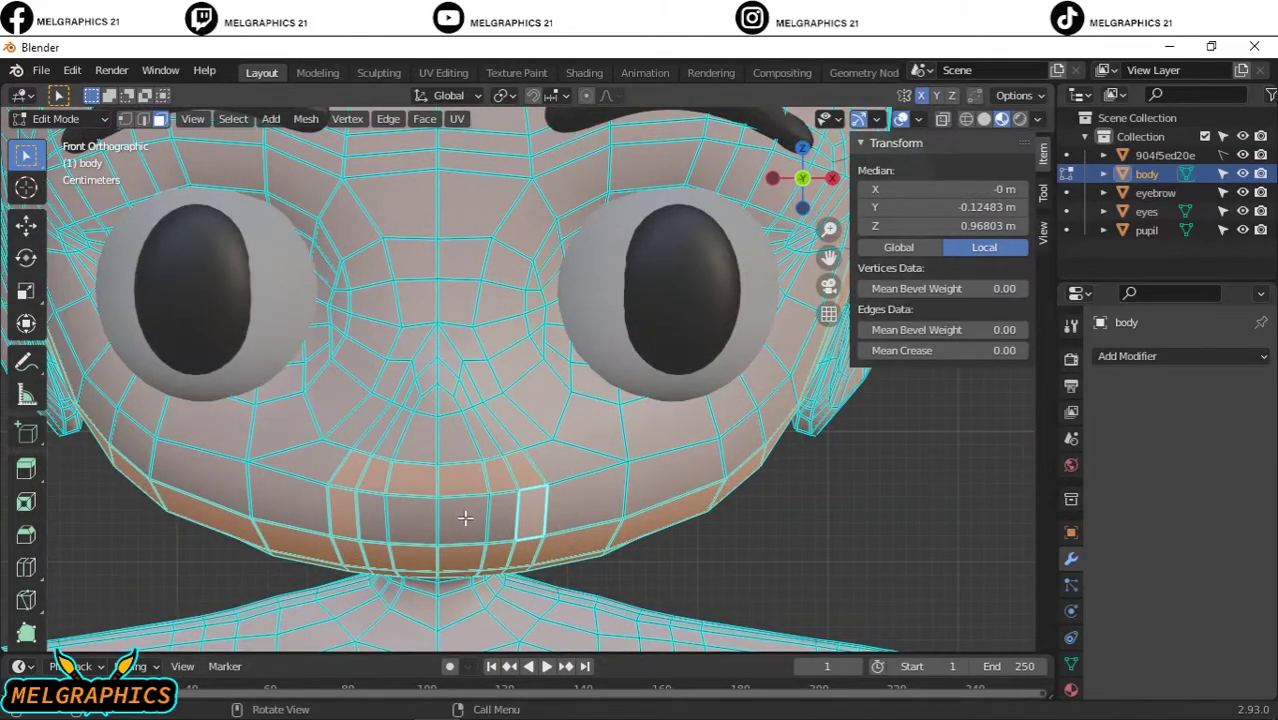
{"action": "scroll", "coordinate": [465, 518], "scroll_direction": "down", "scroll_amount": 5}
{"action": "right_click", "coordinate": [437, 645]}
{"action": "left_click", "coordinate": [560, 660]}
Step: Return to Object Mode and rename the separated object 'beard'
{"action": "key", "text": "Tab"}
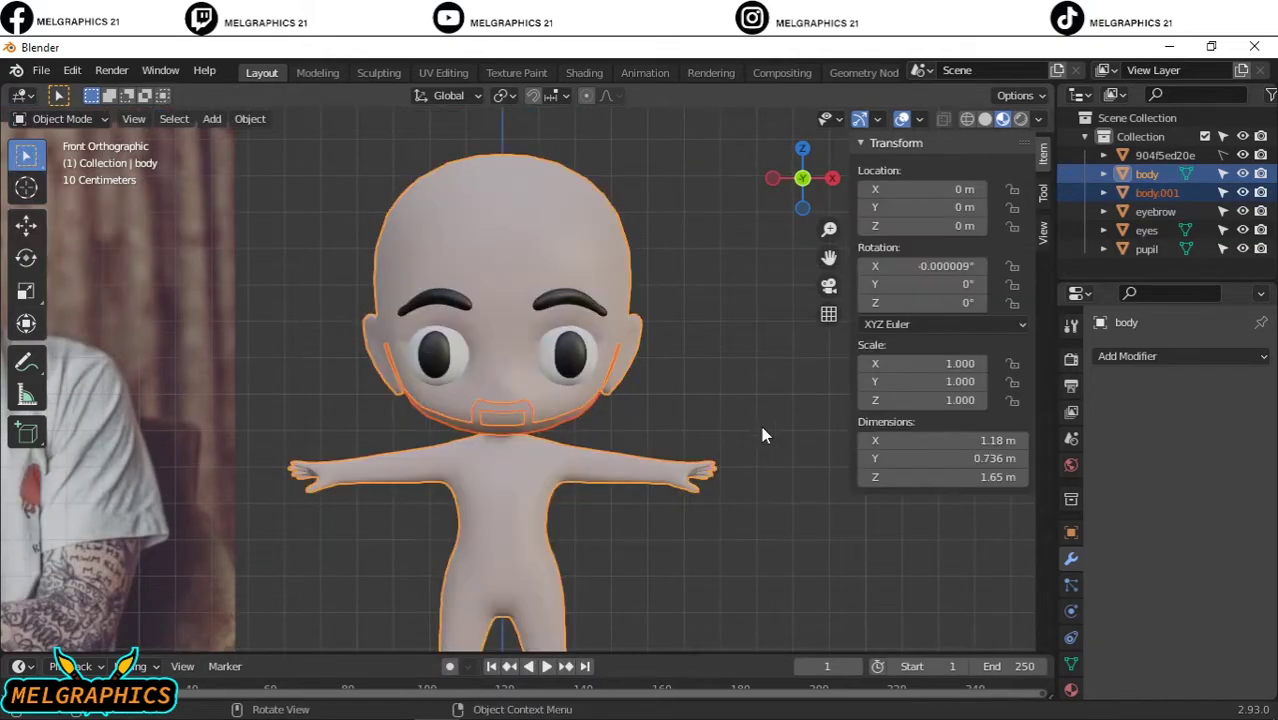
{"action": "double_click", "coordinate": [1157, 192]}
{"action": "type", "text": "beard"}
{"action": "key", "text": "Return"}
Step: Create a new material named 'beard' for the beard object
{"action": "left_click", "coordinate": [1072, 692]}
{"action": "left_click", "coordinate": [1180, 436]}
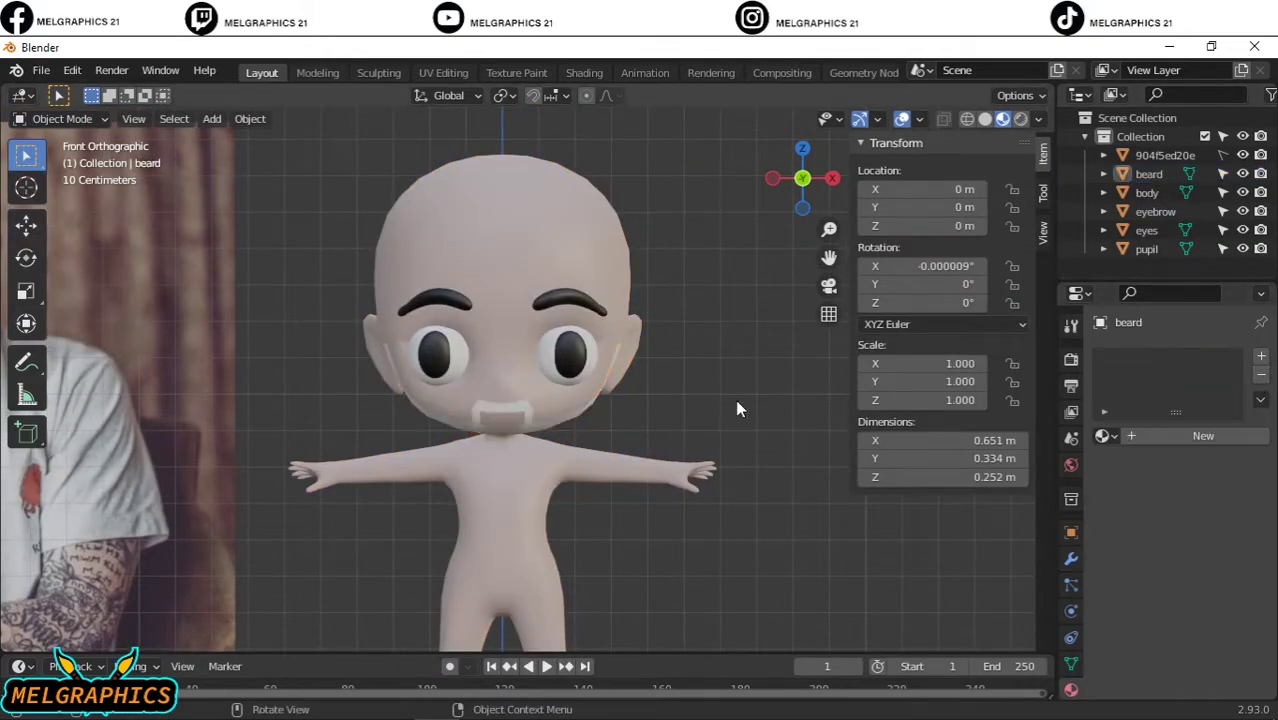
{"action": "left_click", "coordinate": [735, 405]}
{"action": "scroll", "coordinate": [735, 405], "scroll_direction": "up", "scroll_amount": 1}
{"action": "type", "text": "rd"}
{"action": "key", "text": "Return"}
{"action": "left_click", "coordinate": [1213, 629]}
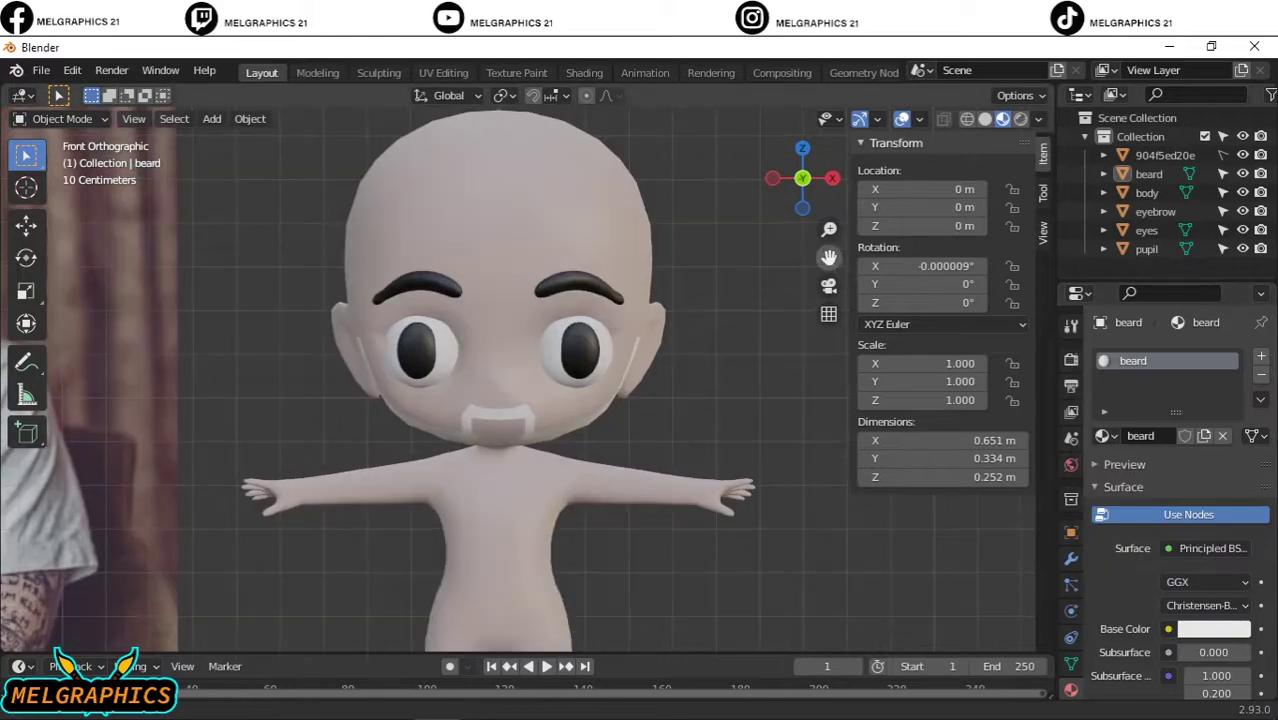
{"action": "scroll", "coordinate": [844, 604], "scroll_direction": "up", "scroll_amount": 4}
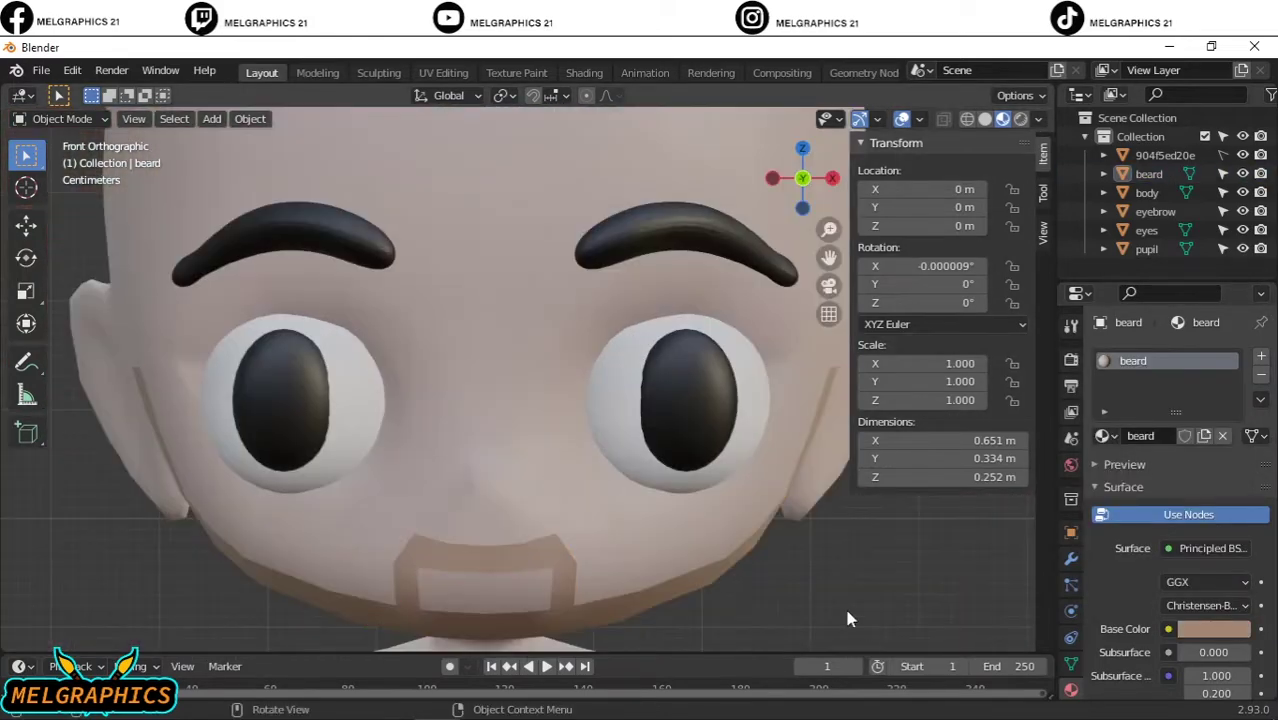
Step: Add a Solidify modifier to the beard, keeping its 0.01 m thickness
{"action": "left_click", "coordinate": [1148, 174]}
{"action": "left_click", "coordinate": [1071, 558]}
{"action": "left_click", "coordinate": [1180, 356]}
{"action": "left_click", "coordinate": [893, 677]}
{"action": "scroll", "coordinate": [815, 542], "scroll_direction": "down", "scroll_amount": 4}
{"action": "middle_click_drag", "start_coordinate": [815, 542], "coordinate": [600, 450]}
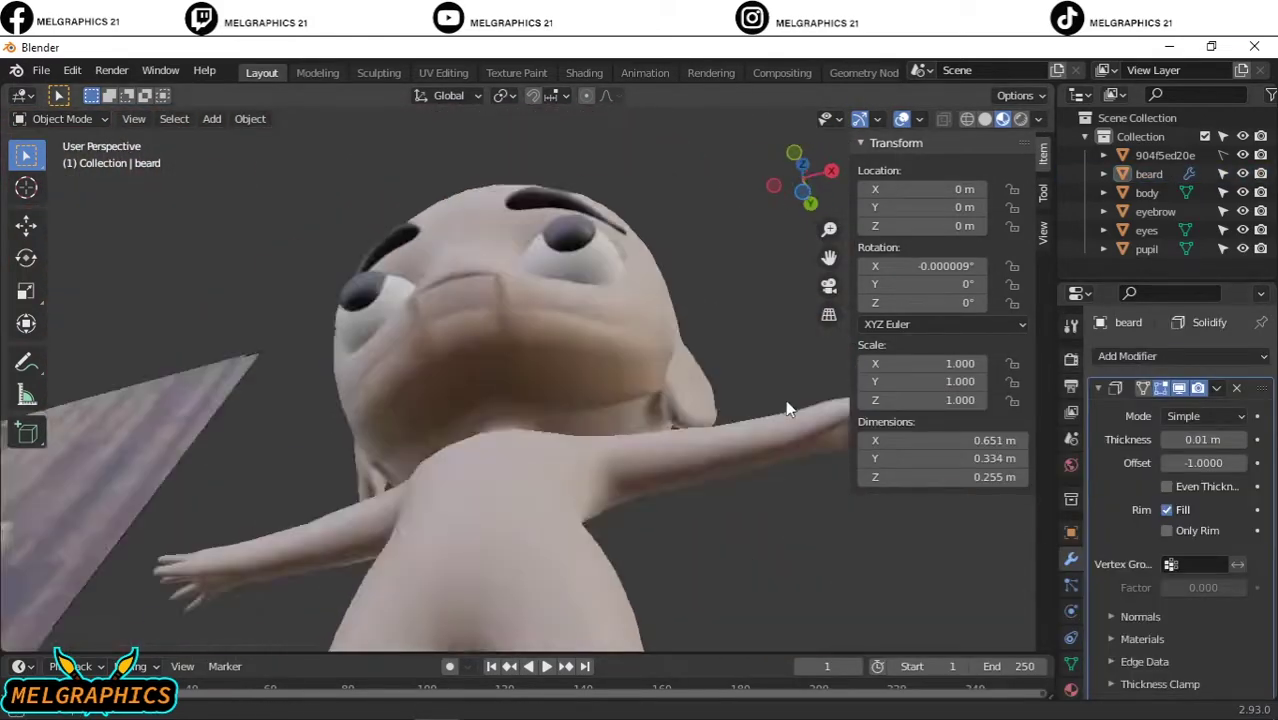
{"action": "key", "text": "KP_1"}
{"action": "left_click", "coordinate": [510, 300]}
{"action": "scroll", "coordinate": [510, 300], "scroll_direction": "up", "scroll_amount": 3}
Step: In Edit Mode on the body, select scalp faces across the top and sides of the head
{"action": "key", "text": "Tab"}
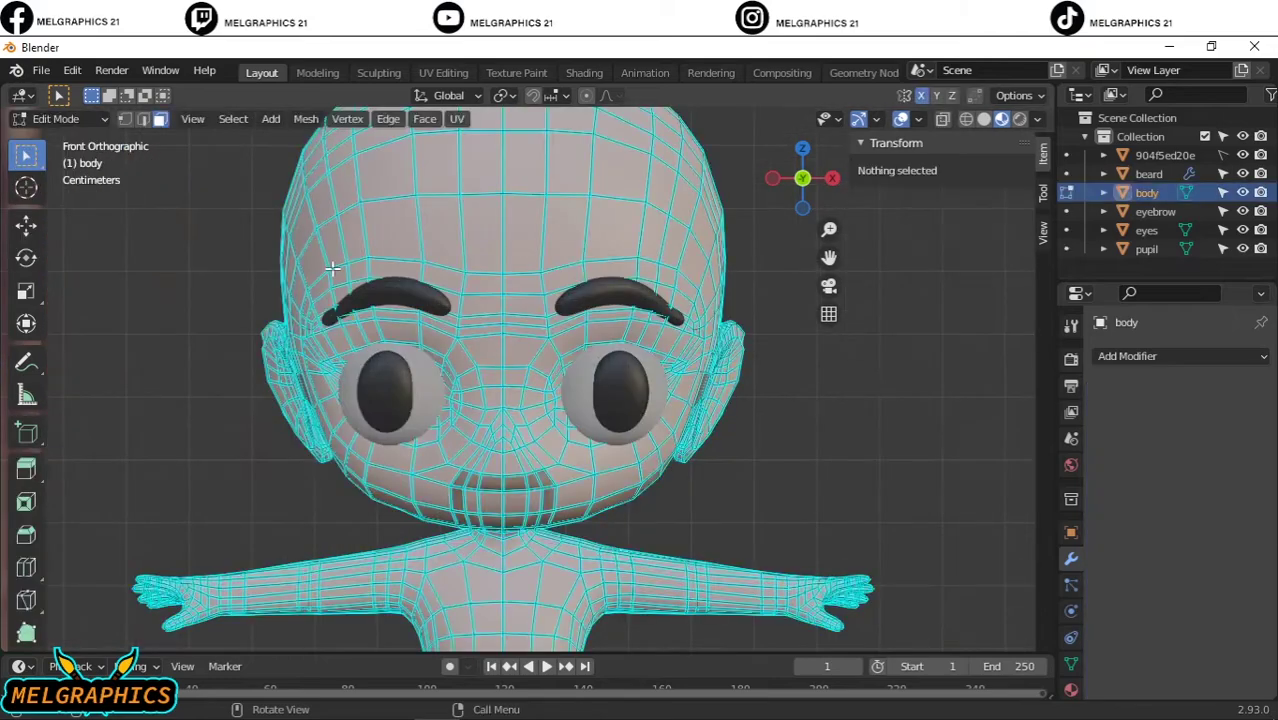
{"action": "scroll", "coordinate": [371, 308], "scroll_direction": "down", "scroll_amount": 3}
{"action": "mouse_move", "coordinate": [450, 300]}
{"action": "middle_mouse_down"}
{"action": "mouse_move", "coordinate": [371, 308]}
{"action": "mouse_move", "coordinate": [676, 363]}
{"action": "middle_mouse_up"}
{"action": "scroll", "coordinate": [359, 329], "scroll_direction": "up", "scroll_amount": 2}
{"action": "scroll", "coordinate": [676, 363], "scroll_direction": "up", "scroll_amount": 4}
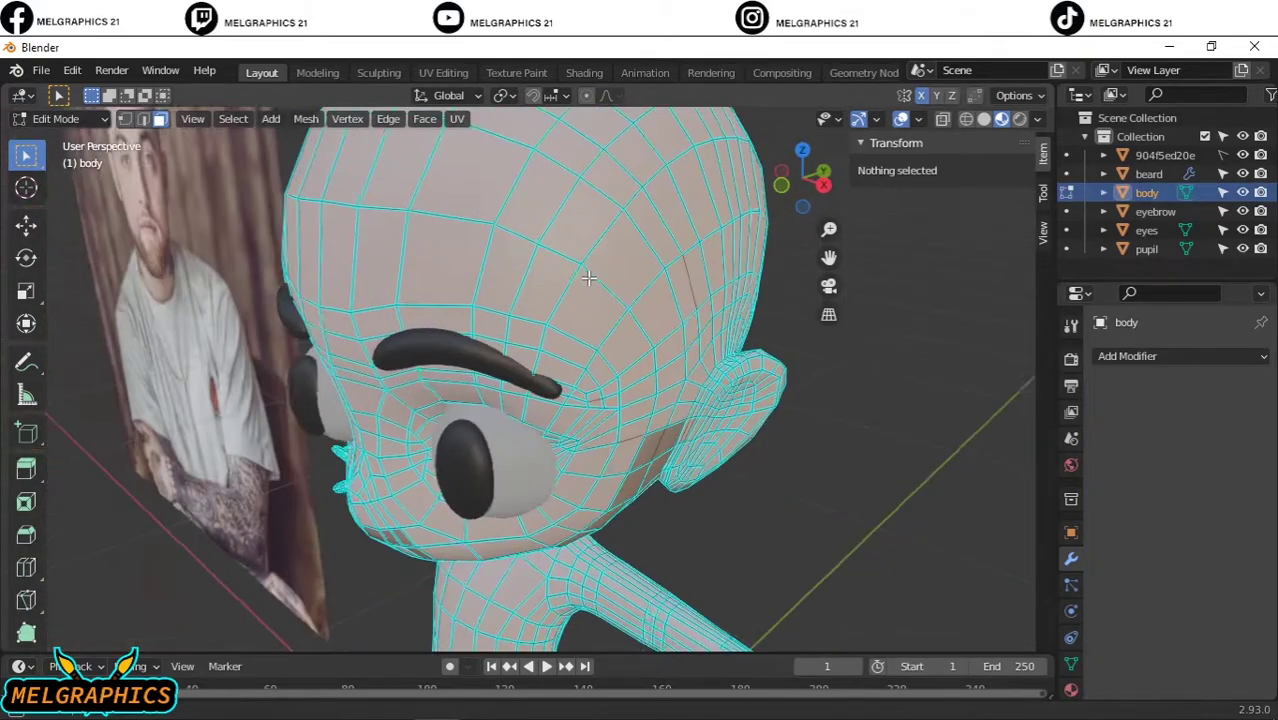
{"action": "middle_click_drag", "start_coordinate": [585, 283], "coordinate": [525, 415]}
{"action": "left_click", "coordinate": [525, 415]}
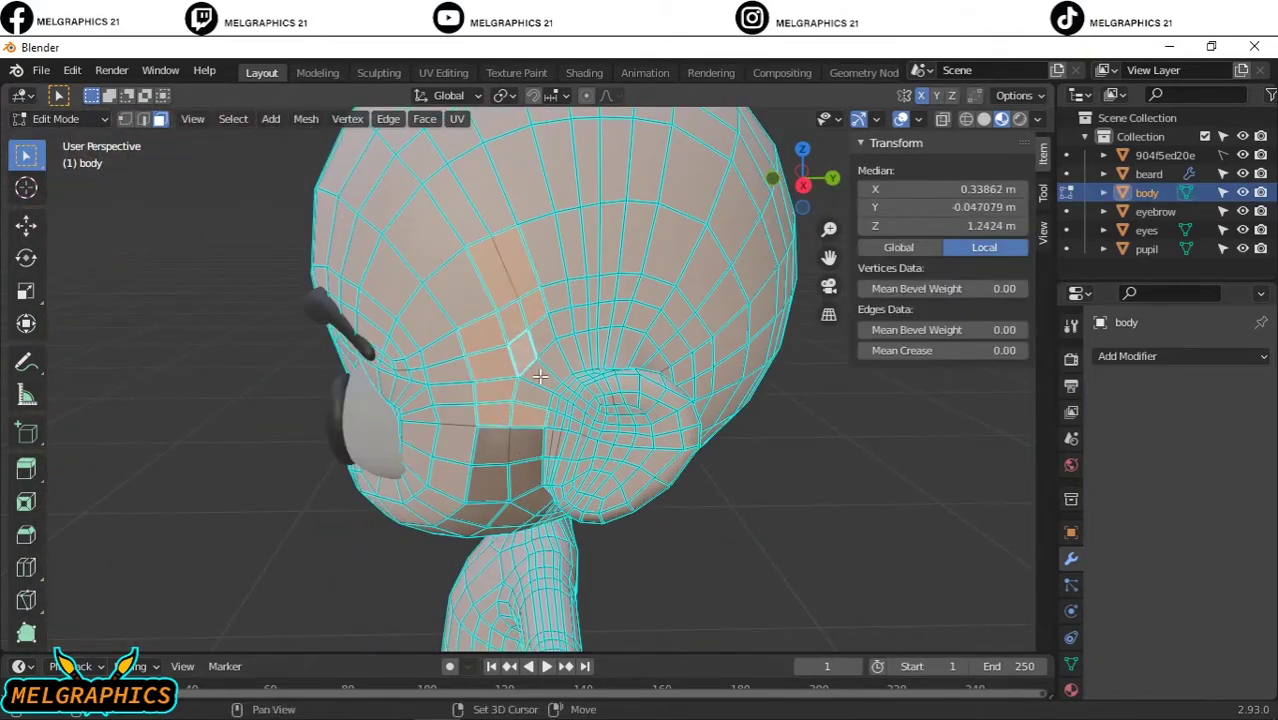
{"action": "left_click", "coordinate": [540, 376]}
{"action": "scroll", "coordinate": [540, 376], "scroll_direction": "up", "scroll_amount": 2}
{"action": "middle_click_drag", "start_coordinate": [668, 311], "coordinate": [358, 257]}
{"action": "left_click", "coordinate": [358, 257]}
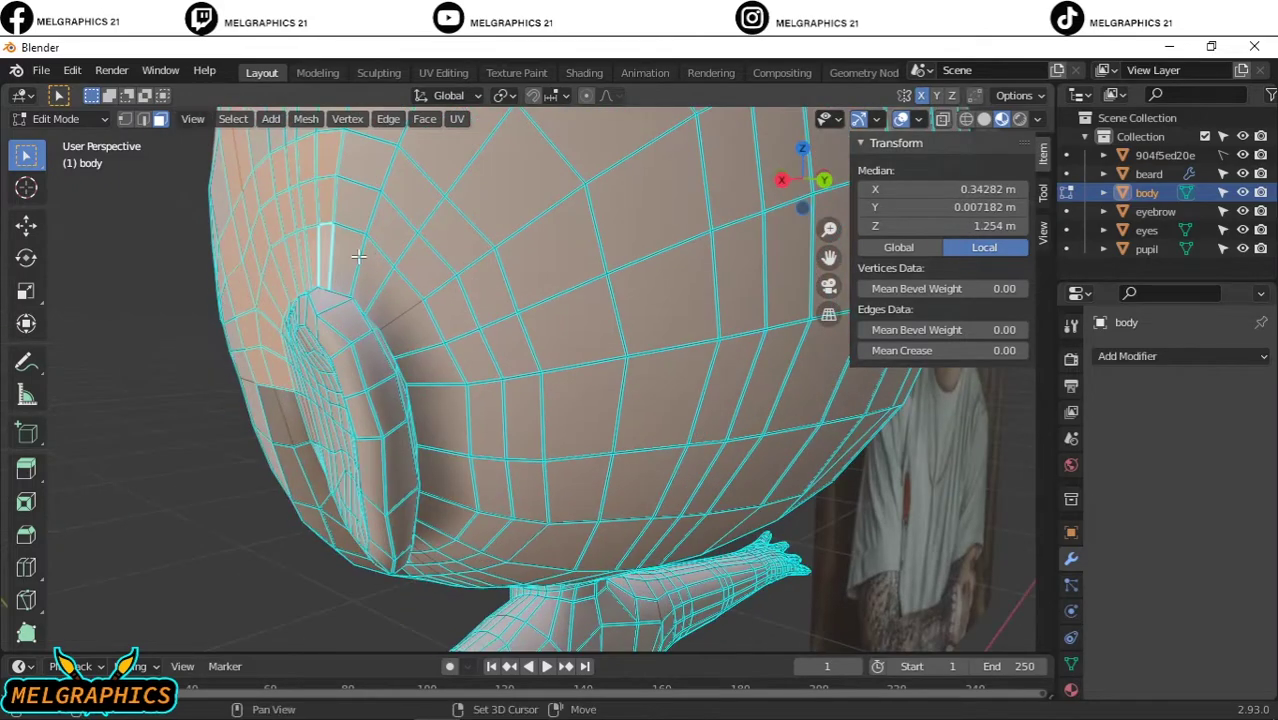
{"action": "left_click", "coordinate": [519, 425]}
{"action": "middle_click_drag", "start_coordinate": [519, 425], "coordinate": [465, 318]}
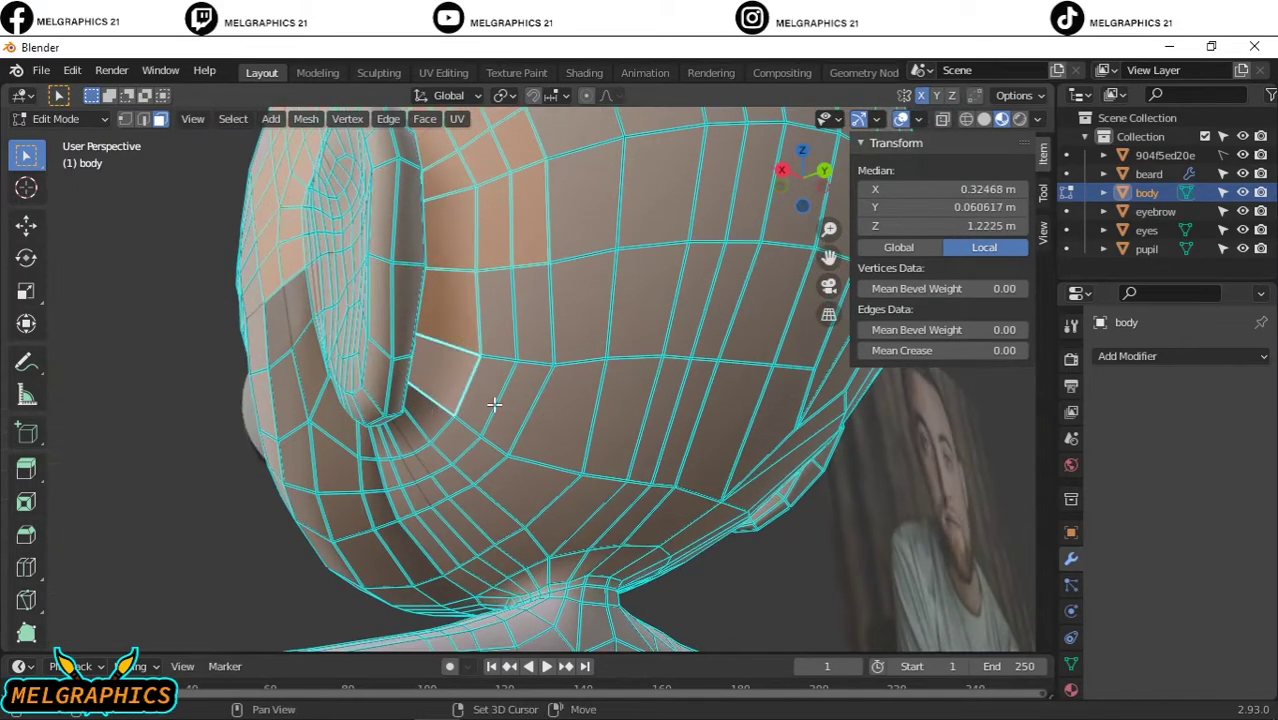
{"action": "middle_click_drag", "start_coordinate": [494, 404], "coordinate": [379, 437]}
{"action": "left_click", "coordinate": [357, 340], "text": "alt+shift"}
{"action": "left_click", "coordinate": [756, 308], "text": "alt+shift"}
{"action": "left_click", "coordinate": [637, 303], "text": "shift"}
{"action": "mouse_move", "coordinate": [756, 308]}
{"action": "middle_mouse_down"}
{"action": "mouse_move", "coordinate": [637, 303]}
{"action": "mouse_move", "coordinate": [559, 374]}
{"action": "mouse_move", "coordinate": [479, 320]}
{"action": "mouse_move", "coordinate": [384, 425]}
{"action": "mouse_move", "coordinate": [485, 348]}
{"action": "mouse_move", "coordinate": [562, 357]}
{"action": "mouse_move", "coordinate": [633, 408]}
{"action": "mouse_move", "coordinate": [579, 435]}
{"action": "mouse_move", "coordinate": [486, 435]}
{"action": "middle_mouse_up"}
{"action": "left_click", "coordinate": [559, 374], "text": "shift"}
{"action": "left_click", "coordinate": [384, 425], "text": "shift"}
{"action": "left_click", "coordinate": [562, 357], "text": "shift"}
{"action": "left_click", "coordinate": [486, 435], "text": "shift"}
{"action": "middle_click_drag", "start_coordinate": [620, 397], "coordinate": [427, 313]}
{"action": "left_click", "coordinate": [427, 313], "text": "shift"}
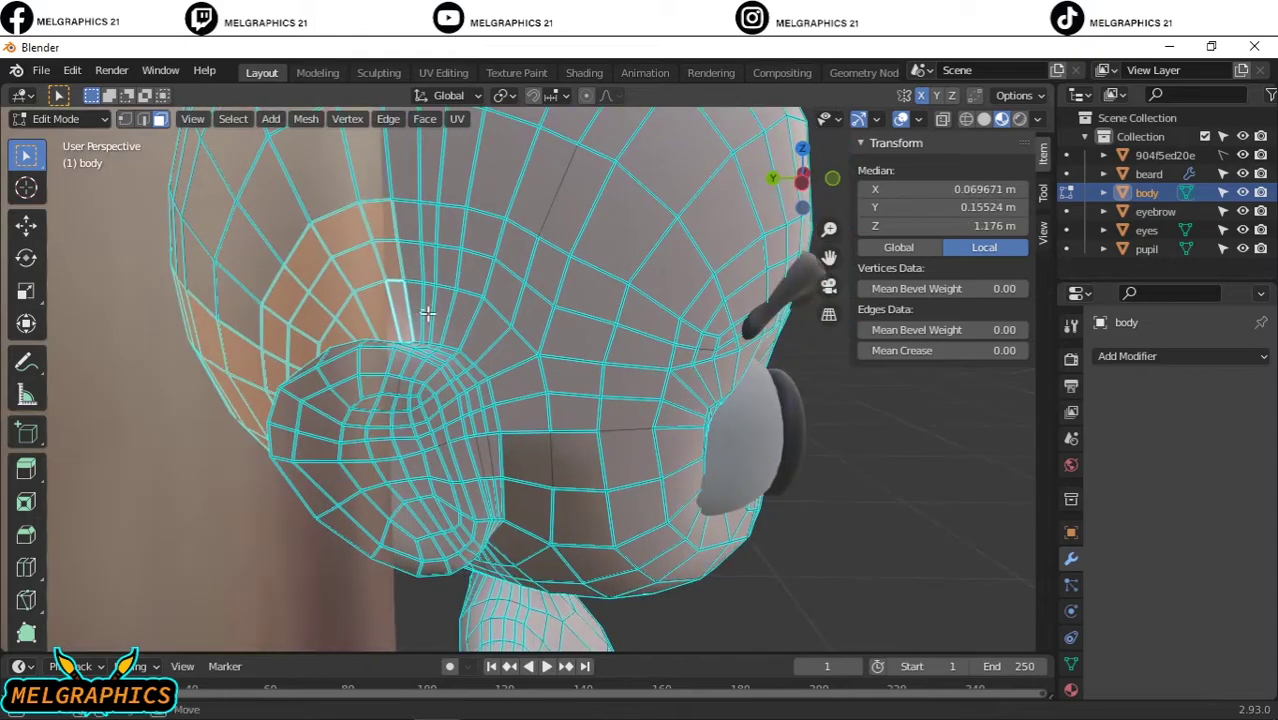
{"action": "left_click", "coordinate": [484, 244], "text": "shift"}
Step: Add the back-of-head, nape and hairline faces to the scalp selection
{"action": "mouse_move", "coordinate": [484, 244]}
{"action": "middle_mouse_down"}
{"action": "mouse_move", "coordinate": [684, 451]}
{"action": "mouse_move", "coordinate": [462, 345]}
{"action": "middle_mouse_up"}
{"action": "scroll", "coordinate": [590, 408], "scroll_direction": "down", "scroll_amount": 5}
{"action": "scroll", "coordinate": [590, 408], "scroll_direction": "up", "scroll_amount": 3}
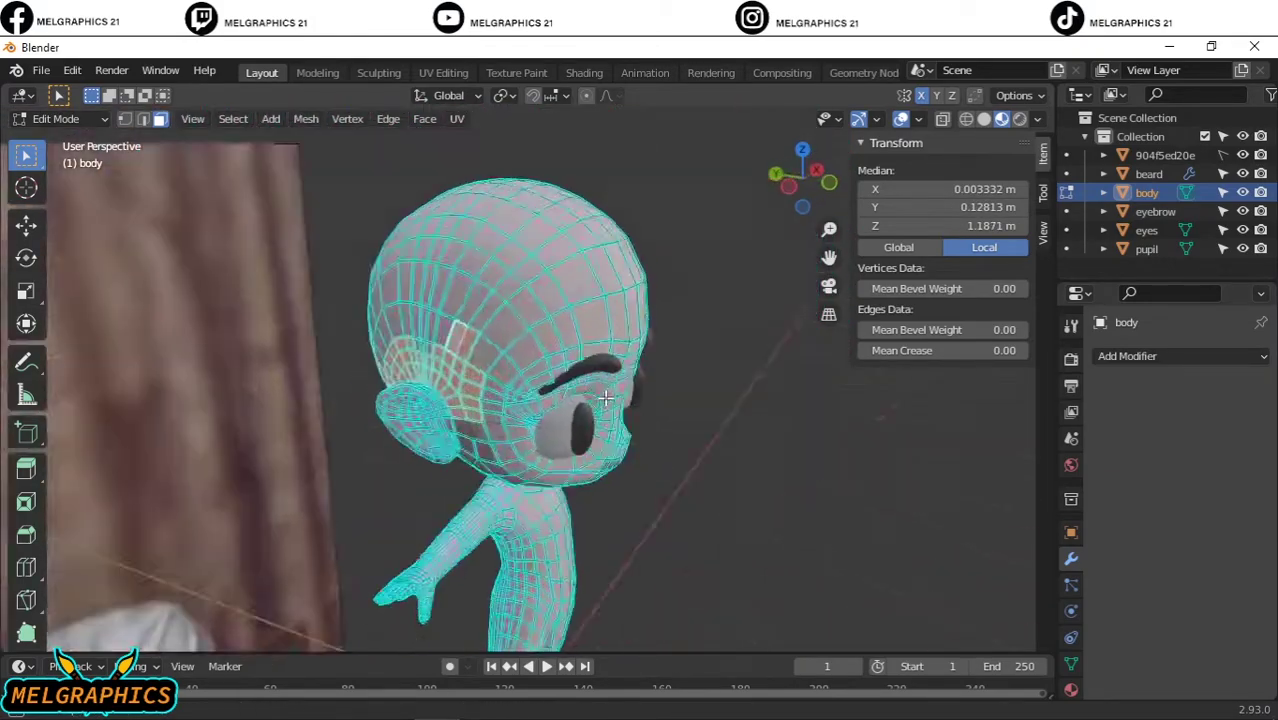
{"action": "middle_click_drag", "start_coordinate": [590, 408], "coordinate": [452, 249]}
{"action": "left_click", "coordinate": [783, 458], "text": "shift"}
{"action": "middle_click_drag", "start_coordinate": [783, 458], "coordinate": [451, 453]}
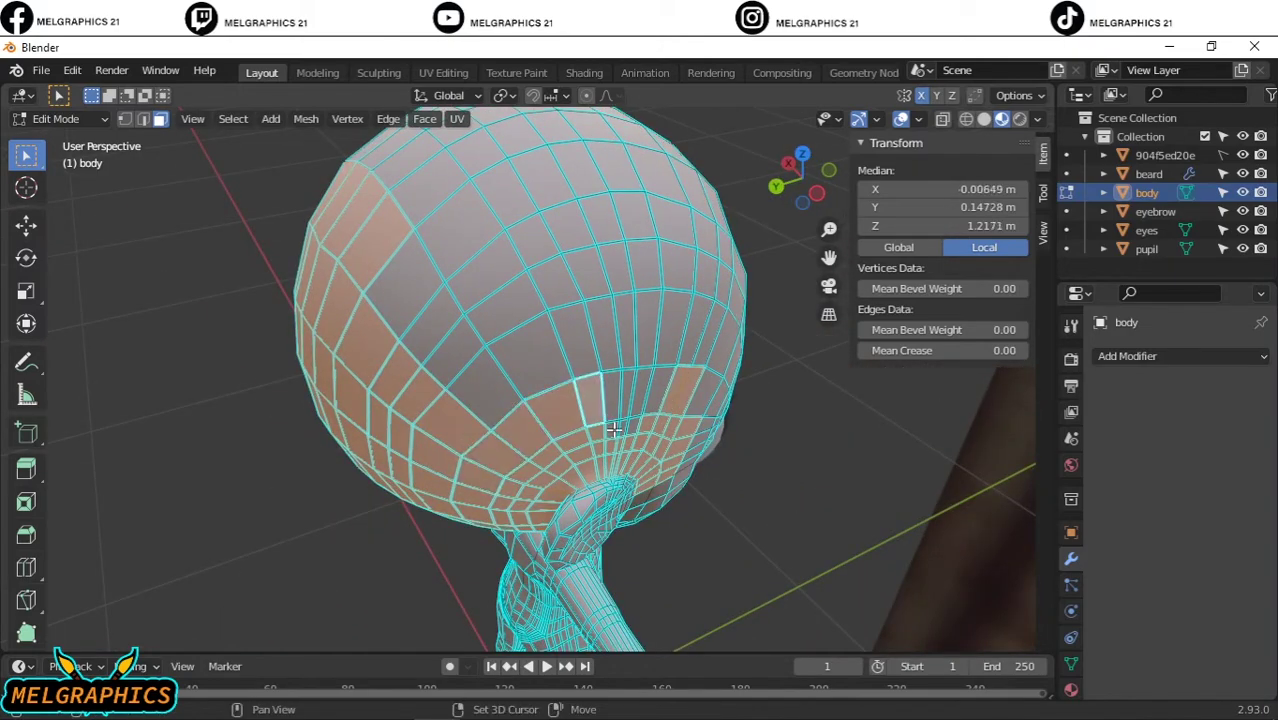
{"action": "left_click", "coordinate": [507, 303], "text": "shift"}
{"action": "mouse_move", "coordinate": [507, 303]}
{"action": "middle_mouse_down"}
{"action": "mouse_move", "coordinate": [579, 360]}
{"action": "mouse_move", "coordinate": [479, 403]}
{"action": "mouse_move", "coordinate": [500, 330]}
{"action": "mouse_move", "coordinate": [652, 389]}
{"action": "mouse_move", "coordinate": [673, 366]}
{"action": "middle_mouse_up"}
{"action": "scroll", "coordinate": [545, 403], "scroll_direction": "down", "scroll_amount": 5}
{"action": "left_click", "coordinate": [487, 310], "text": "shift"}
{"action": "scroll", "coordinate": [500, 320], "scroll_direction": "up", "scroll_amount": 5}
{"action": "left_click_drag", "start_coordinate": [395, 250], "coordinate": [463, 408]}
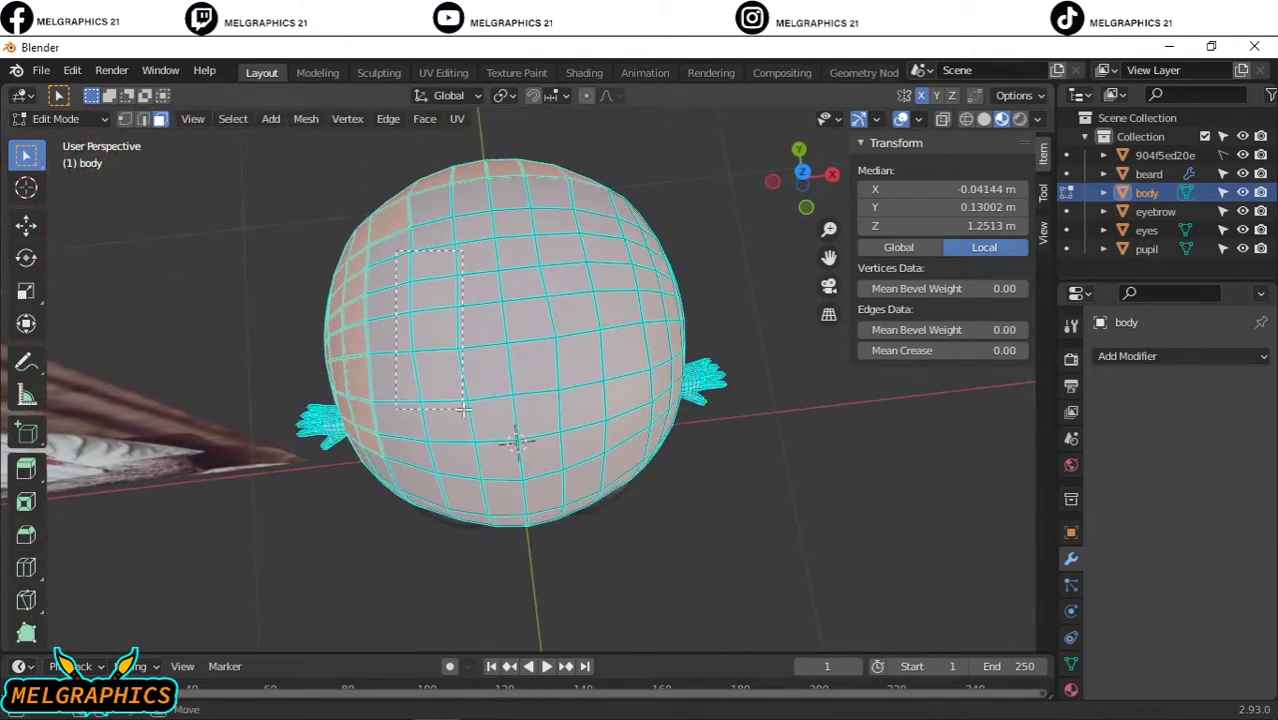
{"action": "mouse_move", "coordinate": [551, 448]}
{"action": "middle_mouse_down"}
{"action": "mouse_move", "coordinate": [534, 300]}
{"action": "mouse_move", "coordinate": [582, 279]}
{"action": "mouse_move", "coordinate": [634, 355]}
{"action": "middle_mouse_up"}
{"action": "left_click", "coordinate": [582, 279], "text": "shift"}
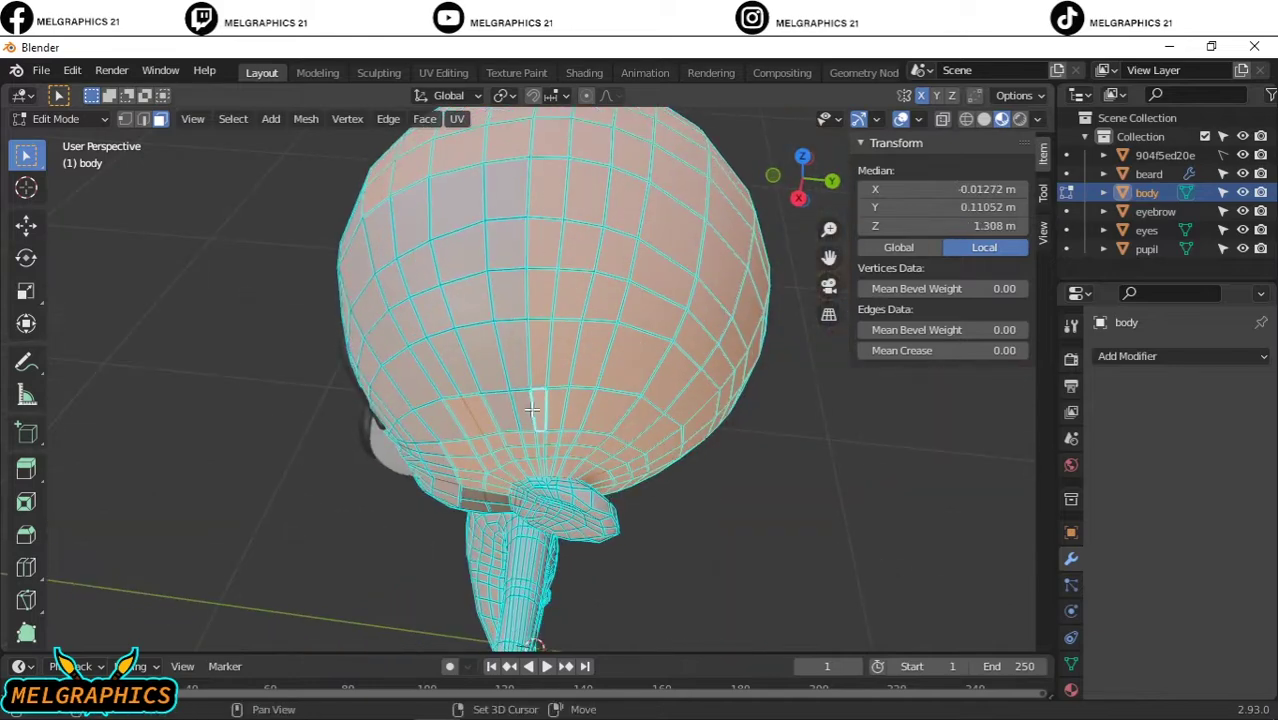
{"action": "left_click", "coordinate": [471, 200], "text": "shift"}
{"action": "mouse_move", "coordinate": [471, 200]}
{"action": "middle_mouse_down"}
{"action": "mouse_move", "coordinate": [595, 430]}
{"action": "mouse_move", "coordinate": [728, 366]}
{"action": "middle_mouse_up"}
{"action": "key", "text": "KP_1"}
{"action": "scroll", "coordinate": [194, 251], "scroll_direction": "down", "scroll_amount": 5}
{"action": "scroll", "coordinate": [189, 262], "scroll_direction": "up", "scroll_amount": 5}
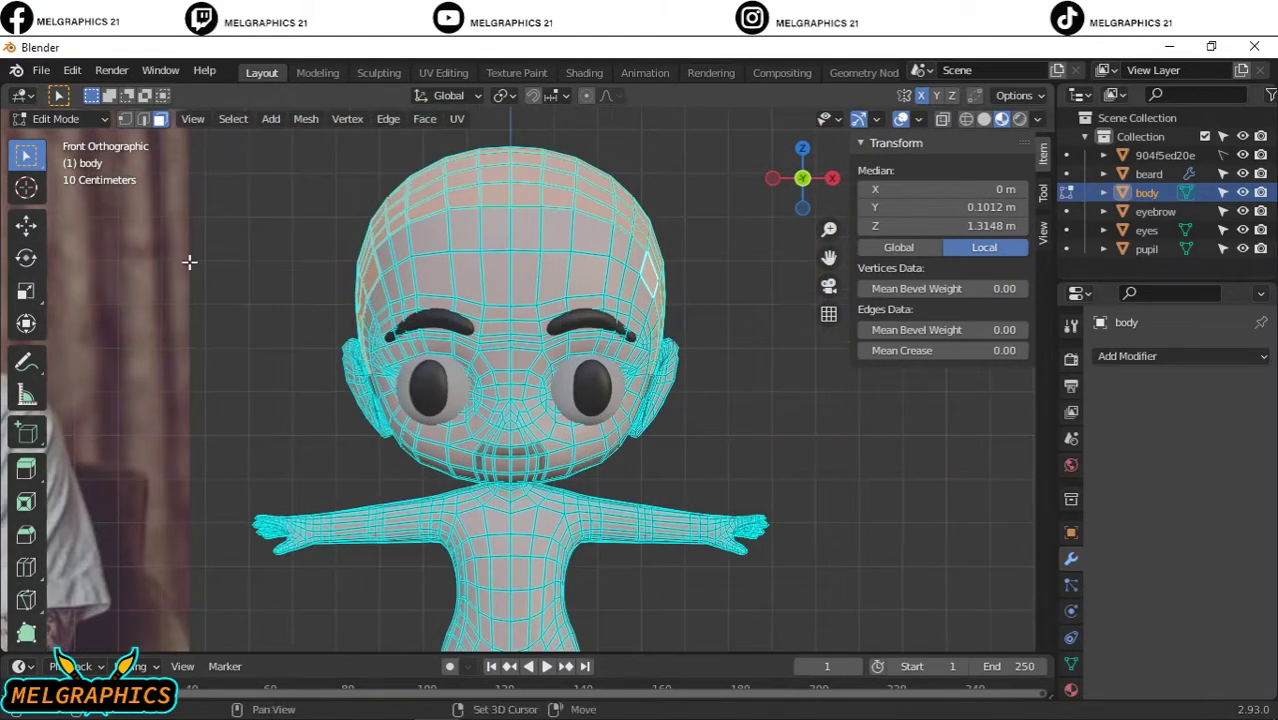
Step: Duplicate the selected scalp faces in place and separate them into a new object, body.001
{"action": "key", "text": "shift+d"}
{"action": "right_click", "coordinate": [541, 246]}
{"action": "key", "text": "p"}
{"action": "key", "text": "Tab"}
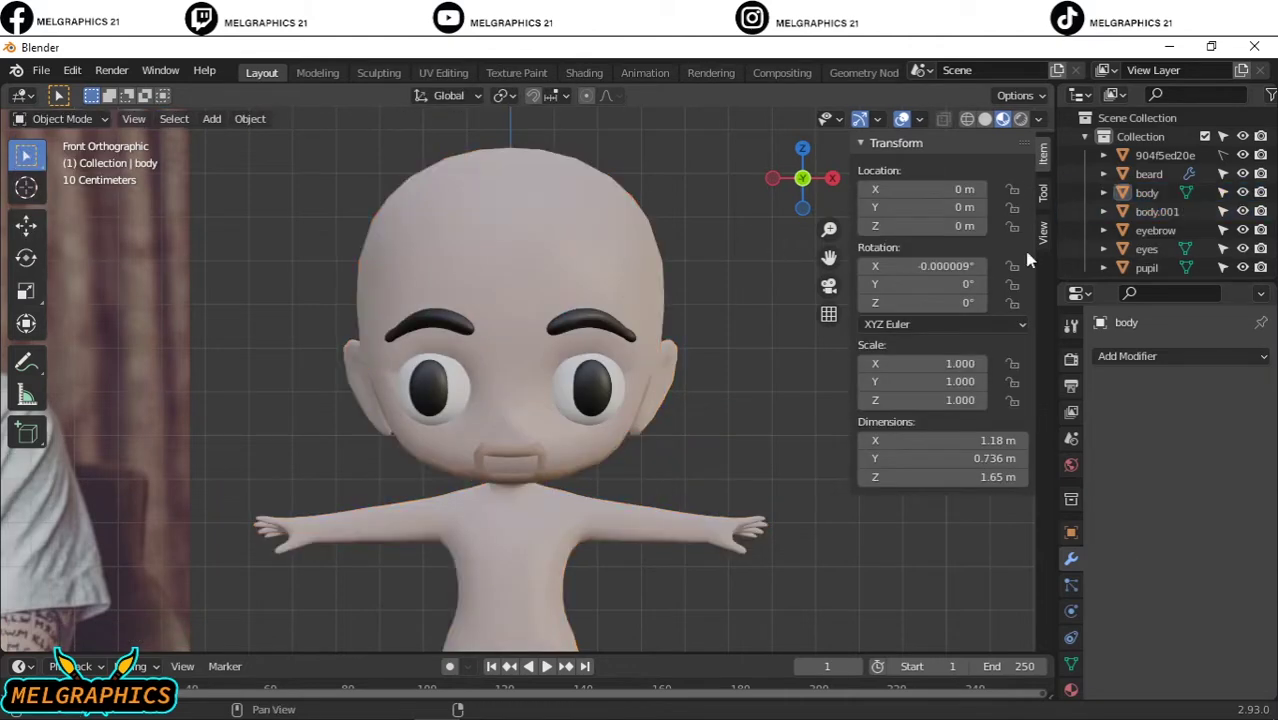
Step: Rename body.001 to hair and replace its skin material with a new brown material named hair
{"action": "double_click", "coordinate": [1165, 211]}
{"action": "type", "text": "hair"}
{"action": "left_click", "coordinate": [1071, 689]}
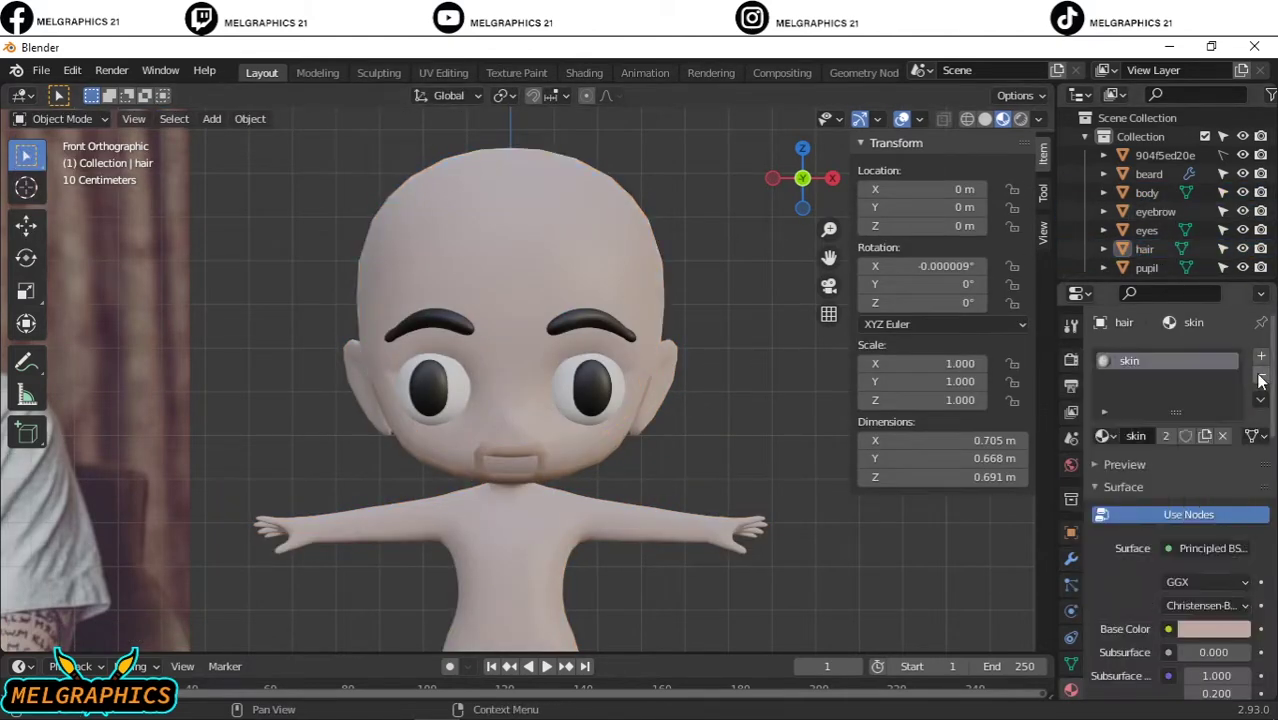
{"action": "left_click", "coordinate": [1261, 374]}
{"action": "left_click", "coordinate": [1141, 435]}
{"action": "double_click", "coordinate": [1150, 361]}
{"action": "key", "text": "ctrl+v"}
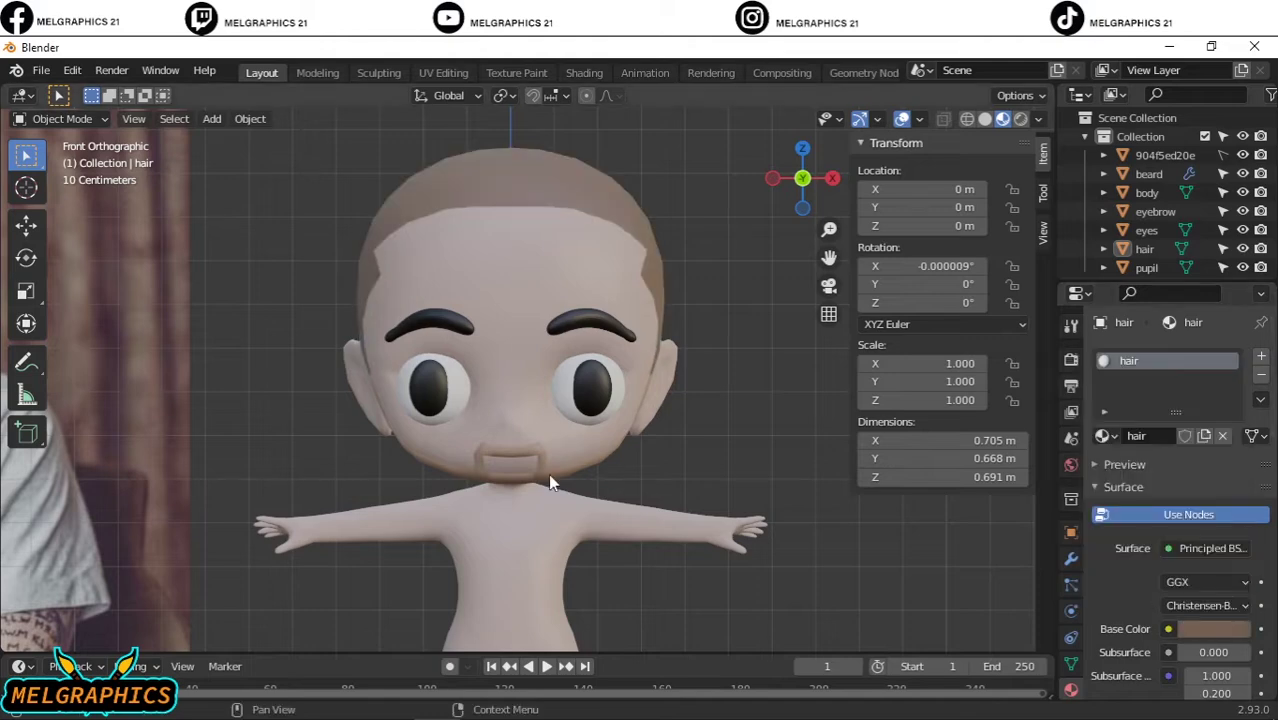
{"action": "left_click", "coordinate": [1207, 628]}
Step: Return to the front view and select the body object
{"action": "scroll", "coordinate": [756, 386], "scroll_direction": "down", "scroll_amount": 4}
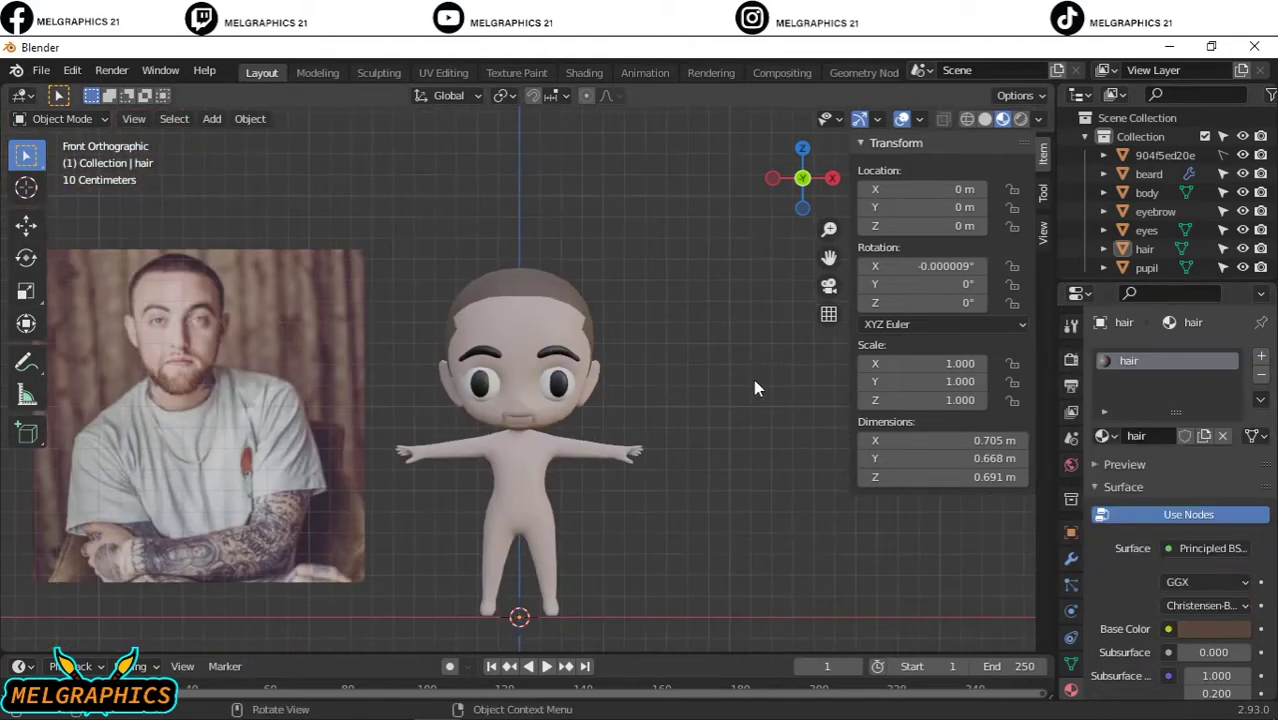
{"action": "mouse_move", "coordinate": [512, 414]}
{"action": "middle_mouse_down"}
{"action": "mouse_move", "coordinate": [670, 451]}
{"action": "mouse_move", "coordinate": [649, 437]}
{"action": "middle_mouse_up"}
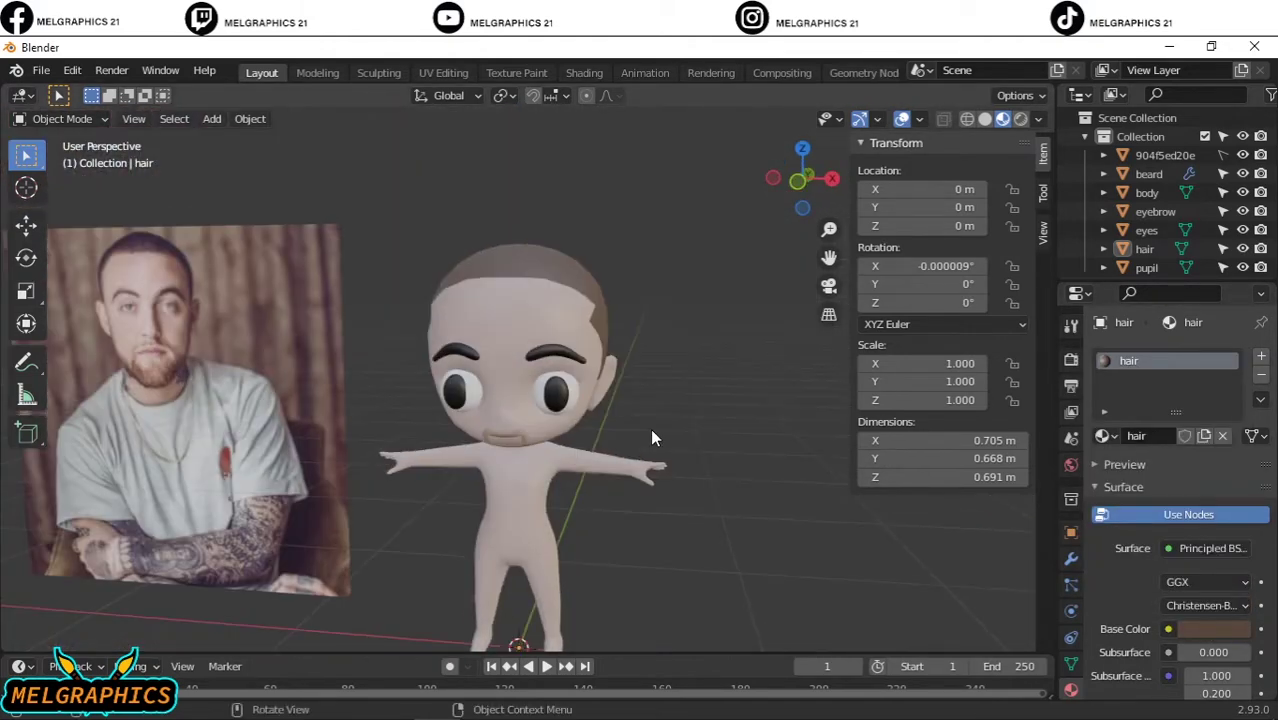
{"action": "key", "text": "KP_1"}
{"action": "scroll", "coordinate": [490, 517], "scroll_direction": "up", "scroll_amount": 2}
{"action": "scroll", "coordinate": [400, 425], "scroll_direction": "up", "scroll_amount": 4}
{"action": "scroll", "coordinate": [400, 425], "scroll_direction": "down", "scroll_amount": 5}
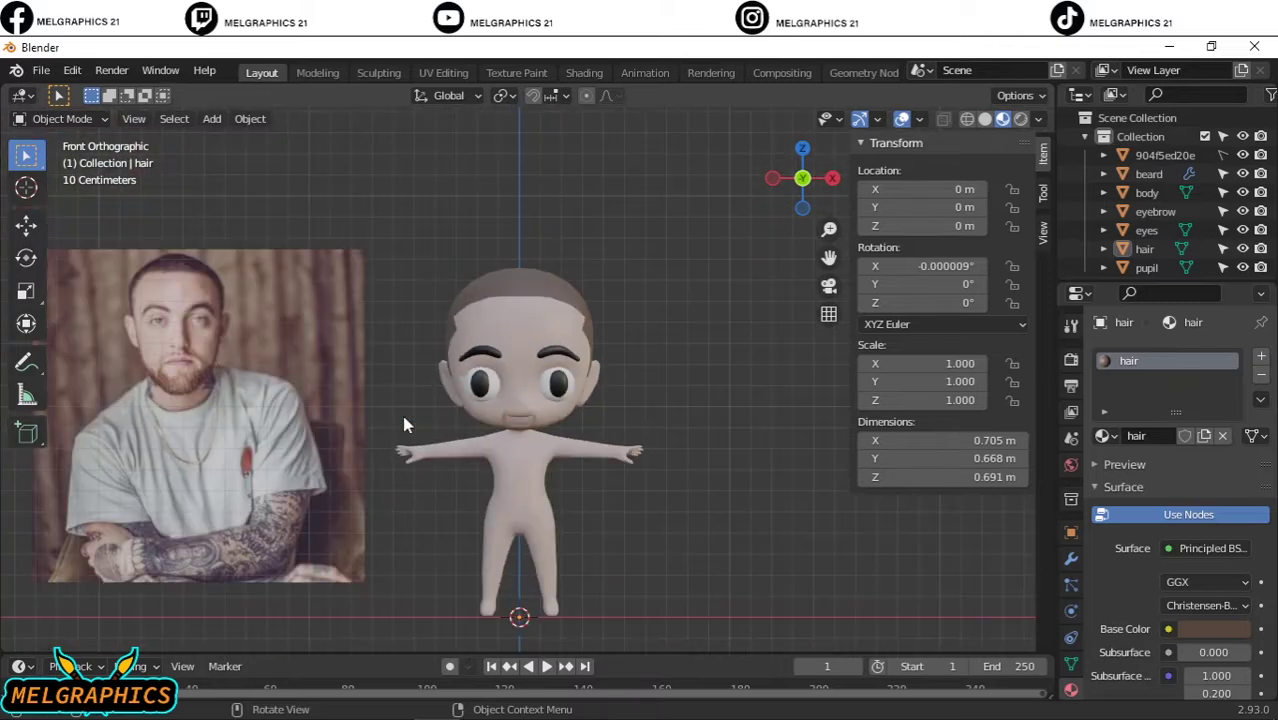
{"action": "scroll", "coordinate": [404, 425], "scroll_direction": "up", "scroll_amount": 2}
{"action": "left_click", "coordinate": [507, 503]}
{"action": "scroll", "coordinate": [506, 497], "scroll_direction": "down", "scroll_amount": 2}
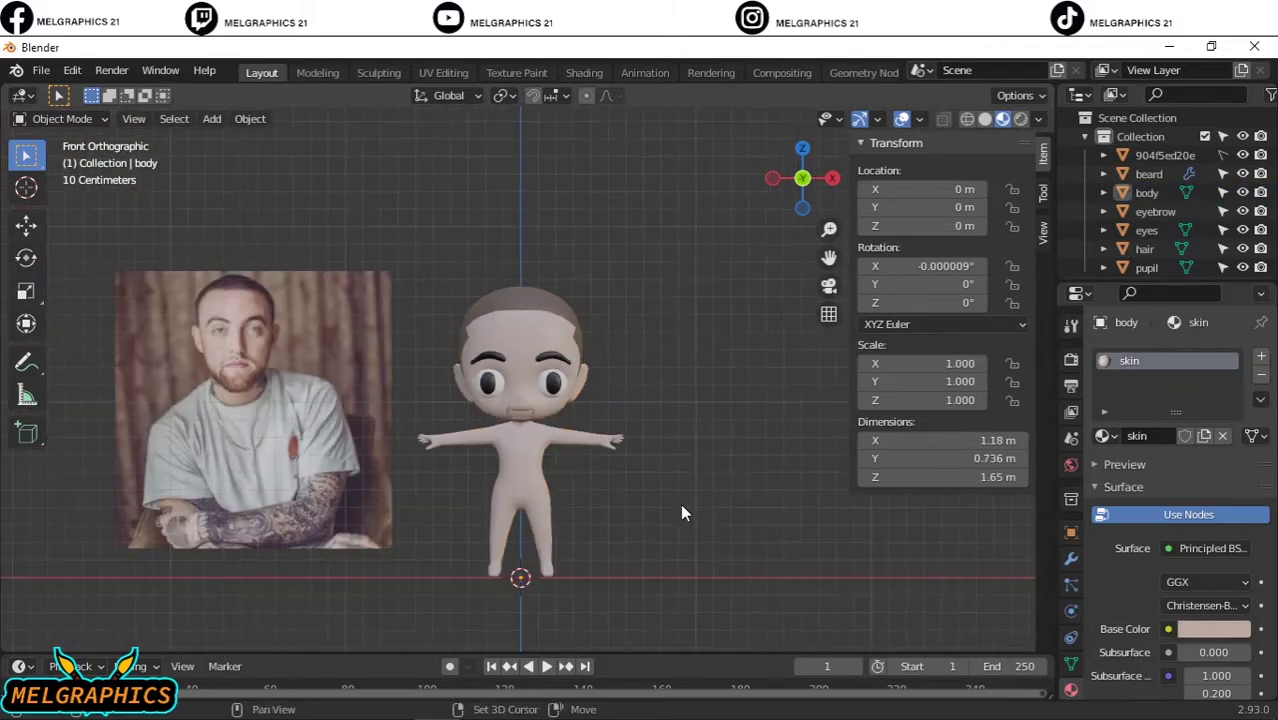
{"action": "key", "text": "shift+a"}
Step: Add an Area light stood upright at 90°, placed in front of the character at X -2.8835 m
{"action": "left_click", "coordinate": [762, 621]}
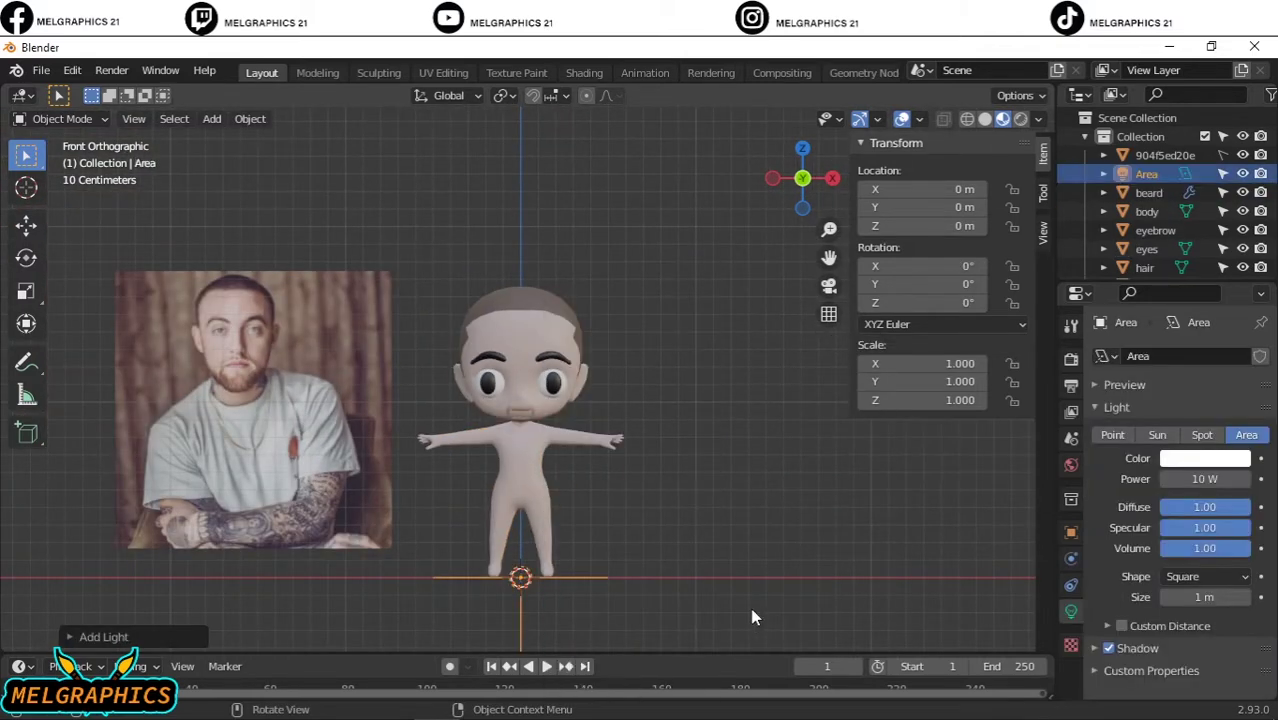
{"action": "left_click_drag", "start_coordinate": [930, 266], "coordinate": [945, 266]}
{"action": "key", "text": "Return"}
{"action": "type", "text": "90"}
{"action": "middle_click_drag", "start_coordinate": [700, 555], "coordinate": [527, 555]}
{"action": "key", "text": "KP_3"}
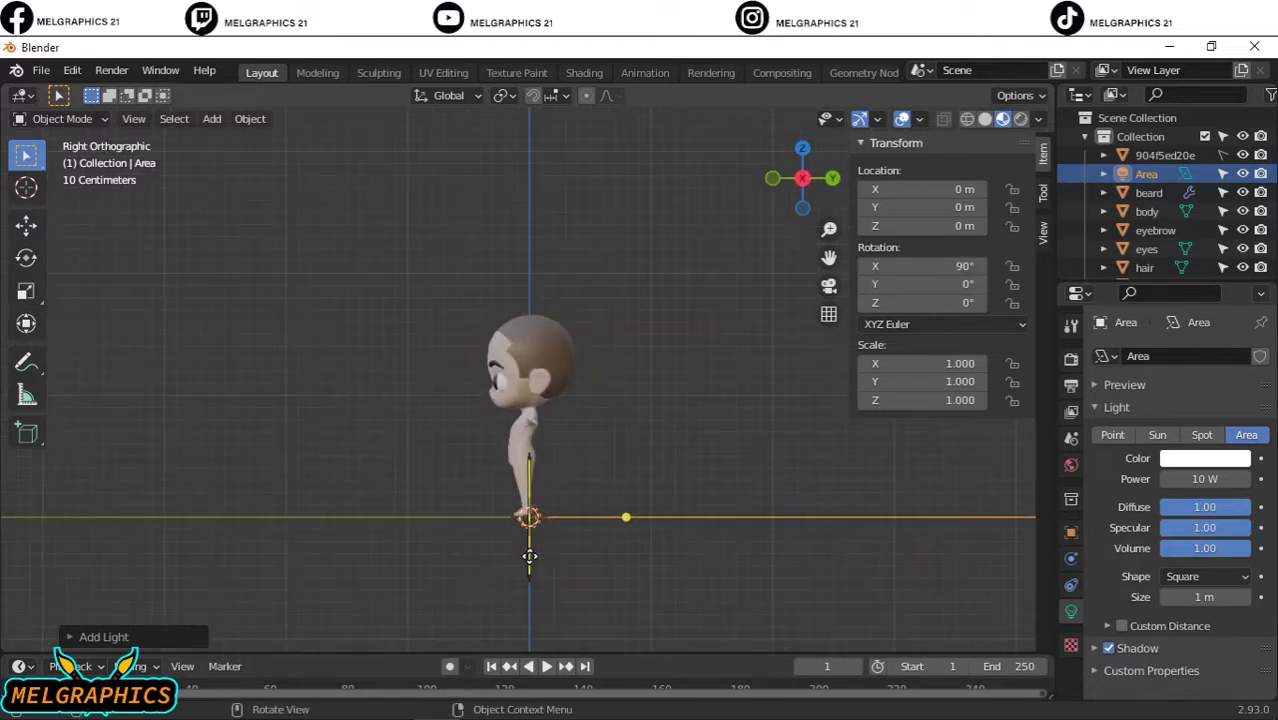
{"action": "key", "text": "g"}
{"action": "key", "text": "y"}
{"action": "left_click", "coordinate": [163, 520]}
{"action": "key", "text": "KP_7"}
{"action": "key", "text": "g"}
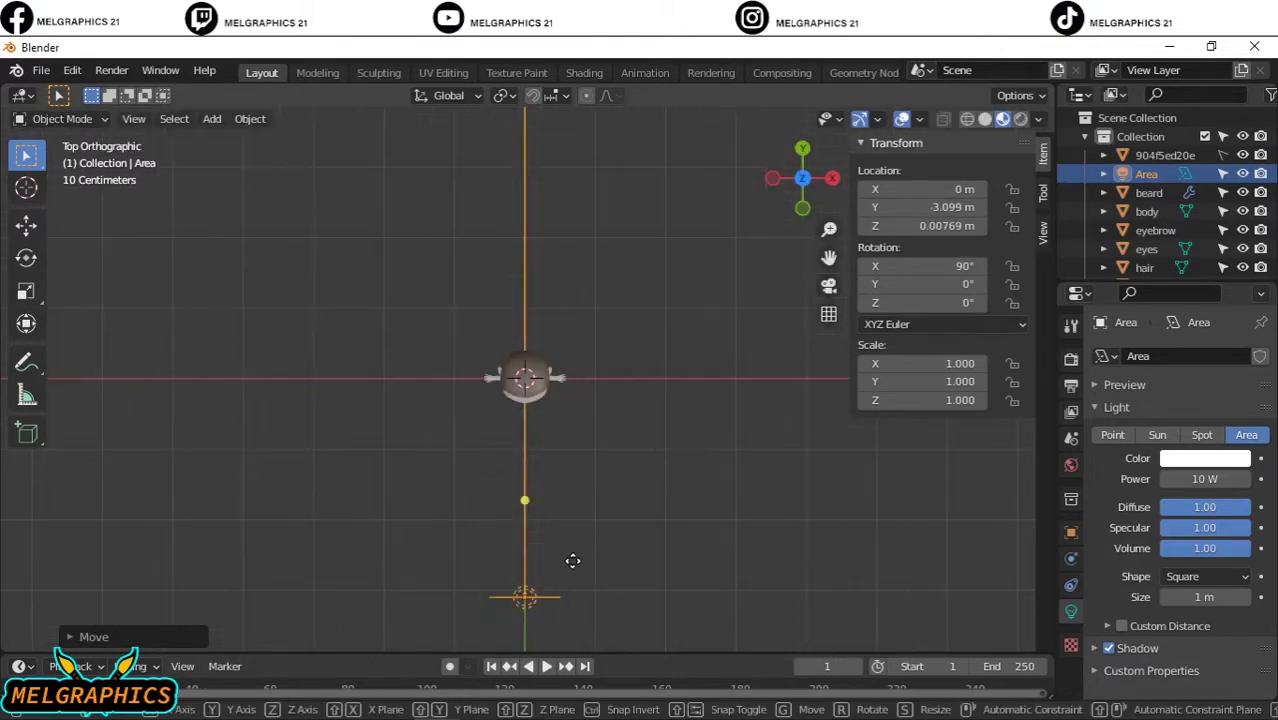
{"action": "key", "text": "Escape"}
{"action": "key", "text": "x"}
{"action": "key", "text": "g"}
{"action": "key", "text": "x"}
{"action": "left_click", "coordinate": [475, 519]}
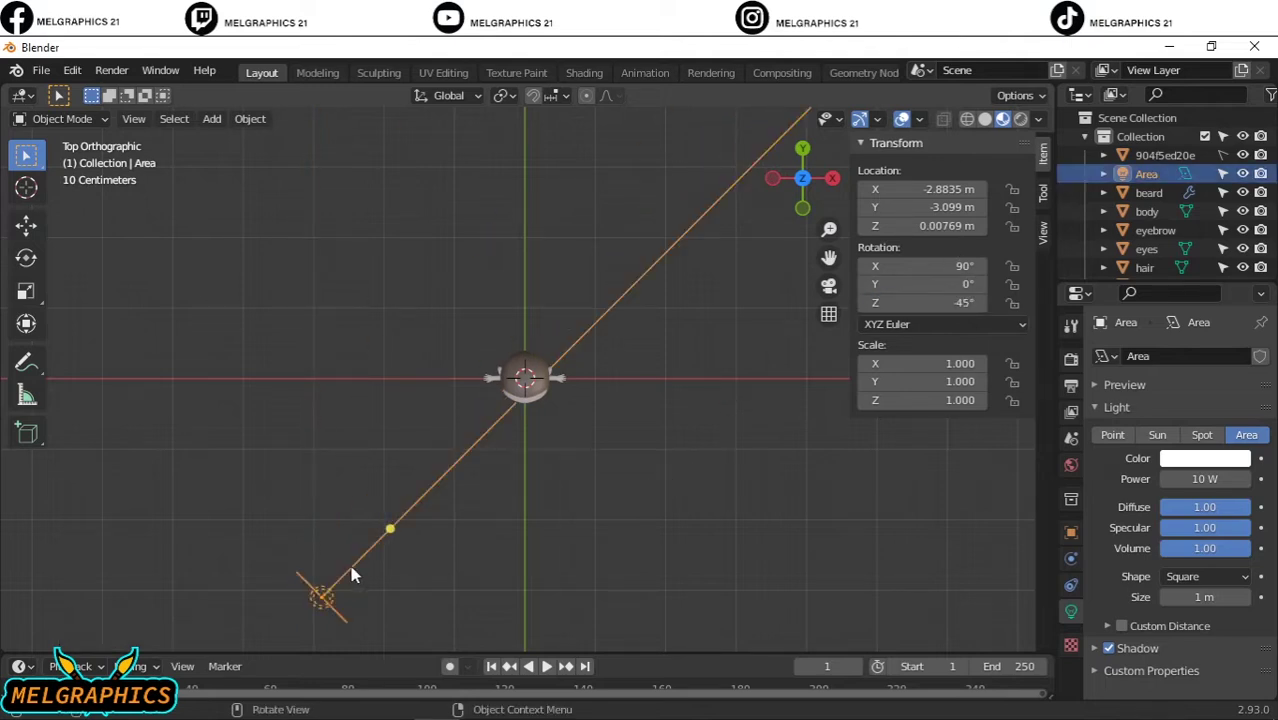
Step: Duplicate the light to the front-right and raise both lights to head height, 1.2169 m
{"action": "key", "text": "shift+d"}
{"action": "key", "text": "Escape"}
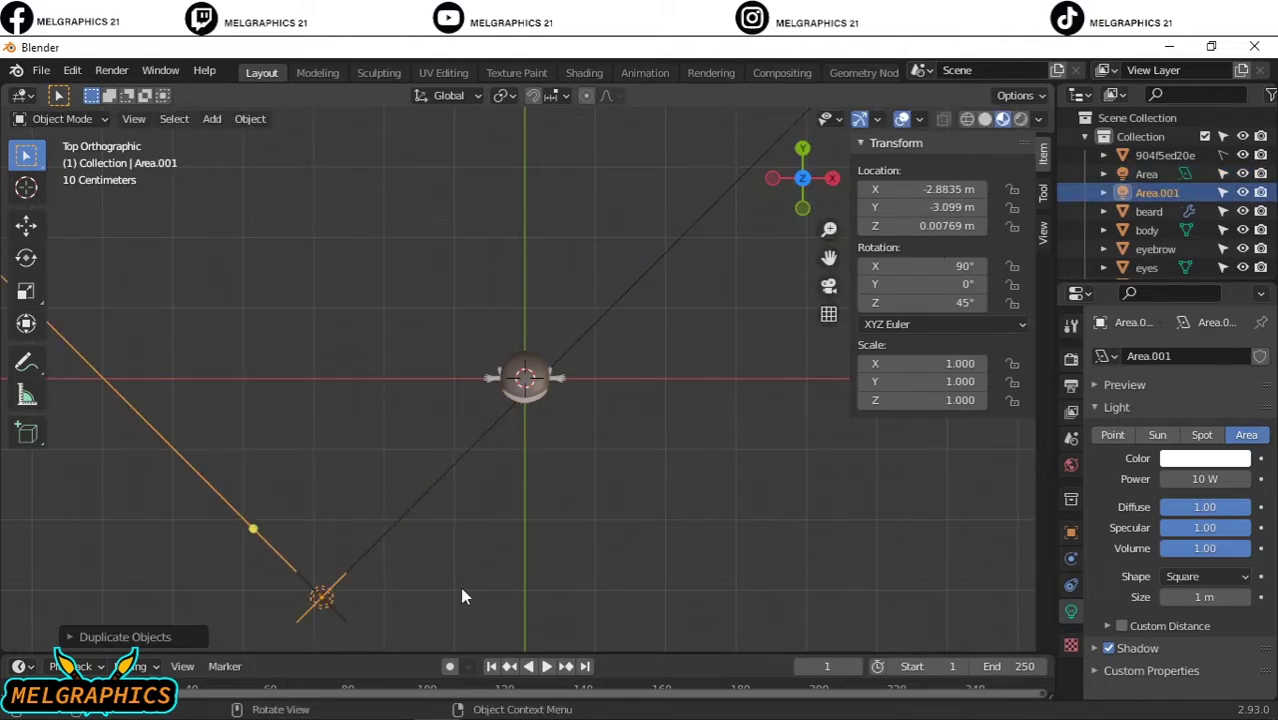
{"action": "key", "text": "g"}
{"action": "key", "text": "z"}
{"action": "left_click", "coordinate": [884, 572]}
{"action": "key", "text": "KP_1"}
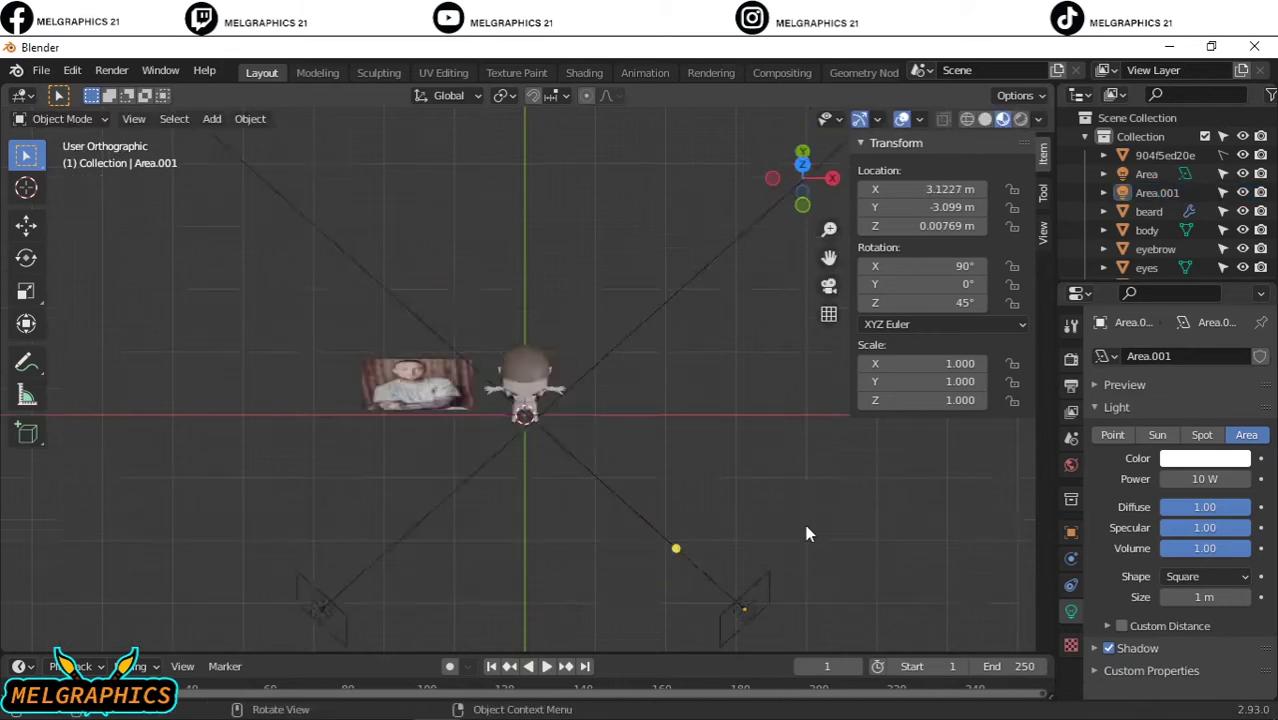
{"action": "left_click", "coordinate": [463, 407]}
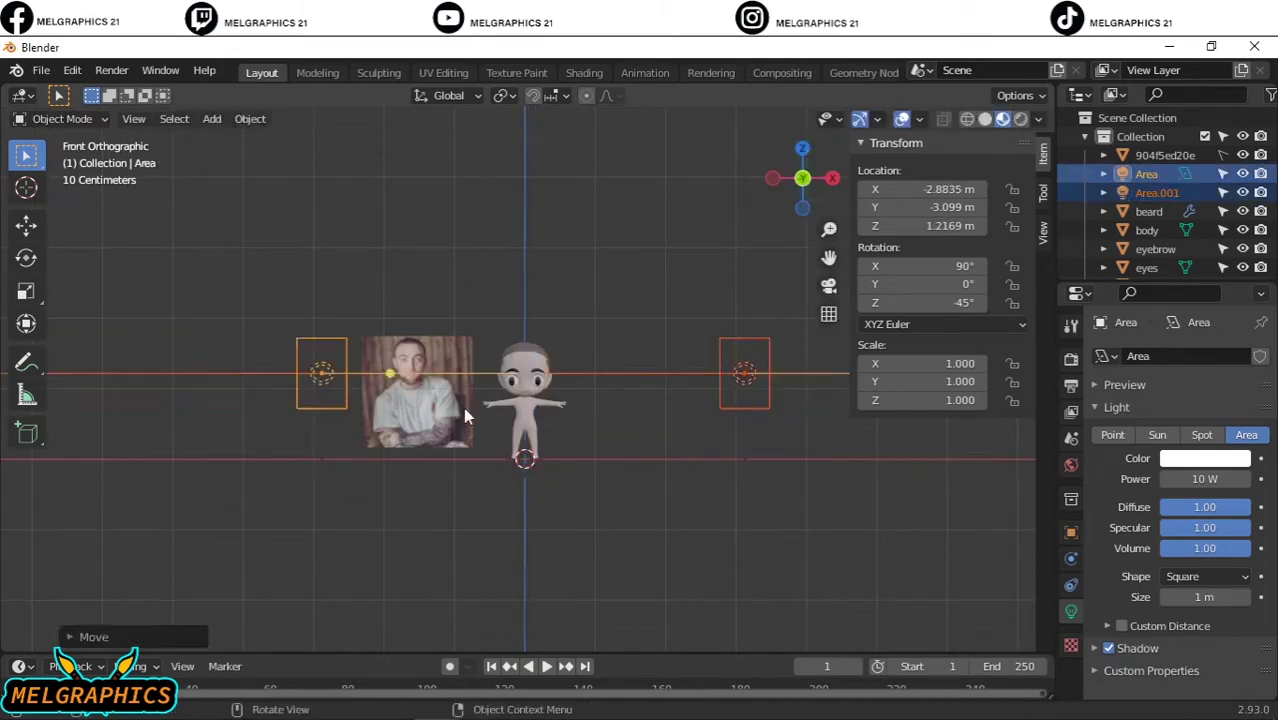
{"action": "mouse_move", "coordinate": [463, 407]}
{"action": "middle_mouse_down"}
{"action": "mouse_move", "coordinate": [554, 624]}
{"action": "mouse_move", "coordinate": [359, 503]}
{"action": "mouse_move", "coordinate": [558, 405]}
{"action": "middle_mouse_up"}
Step: Add a camera in front of the character and raise it to head height, 1.2119 m
{"action": "key", "text": "shift+a"}
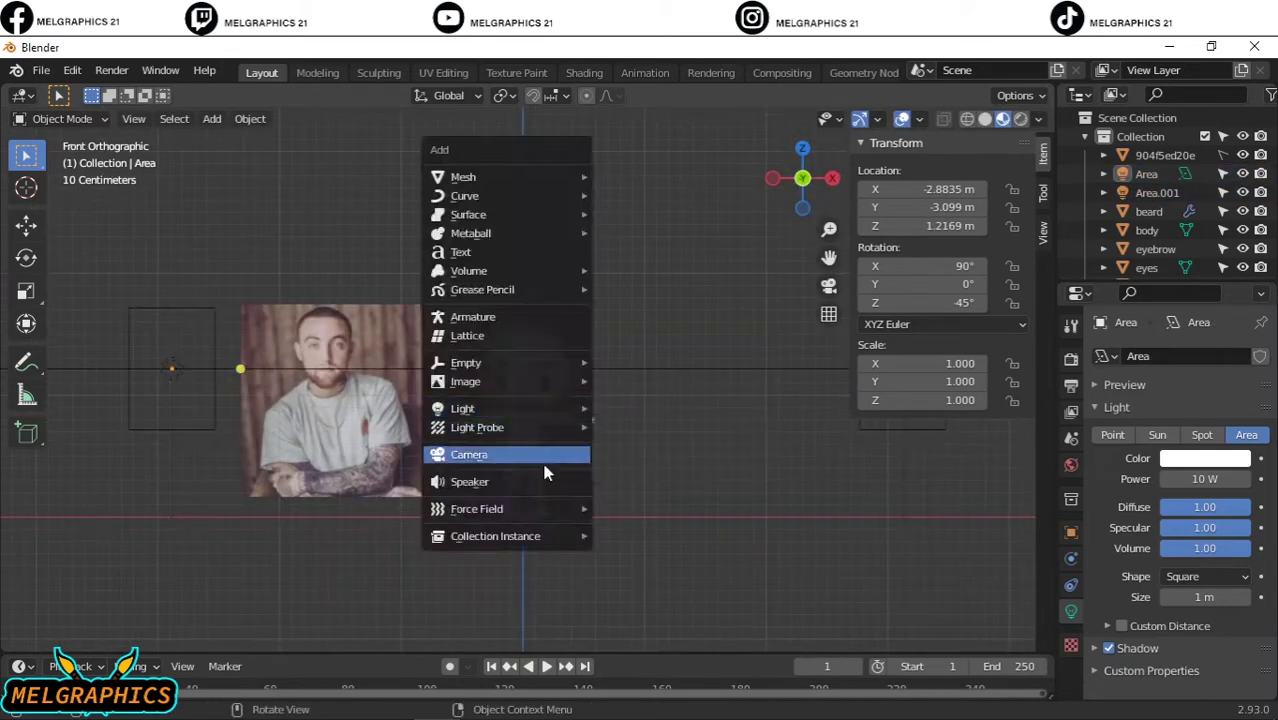
{"action": "left_click", "coordinate": [548, 452]}
{"action": "key", "text": "KP_3"}
{"action": "key", "text": "g"}
{"action": "left_click", "coordinate": [305, 491]}
{"action": "key", "text": "KP_7"}
{"action": "key", "text": "KP_3"}
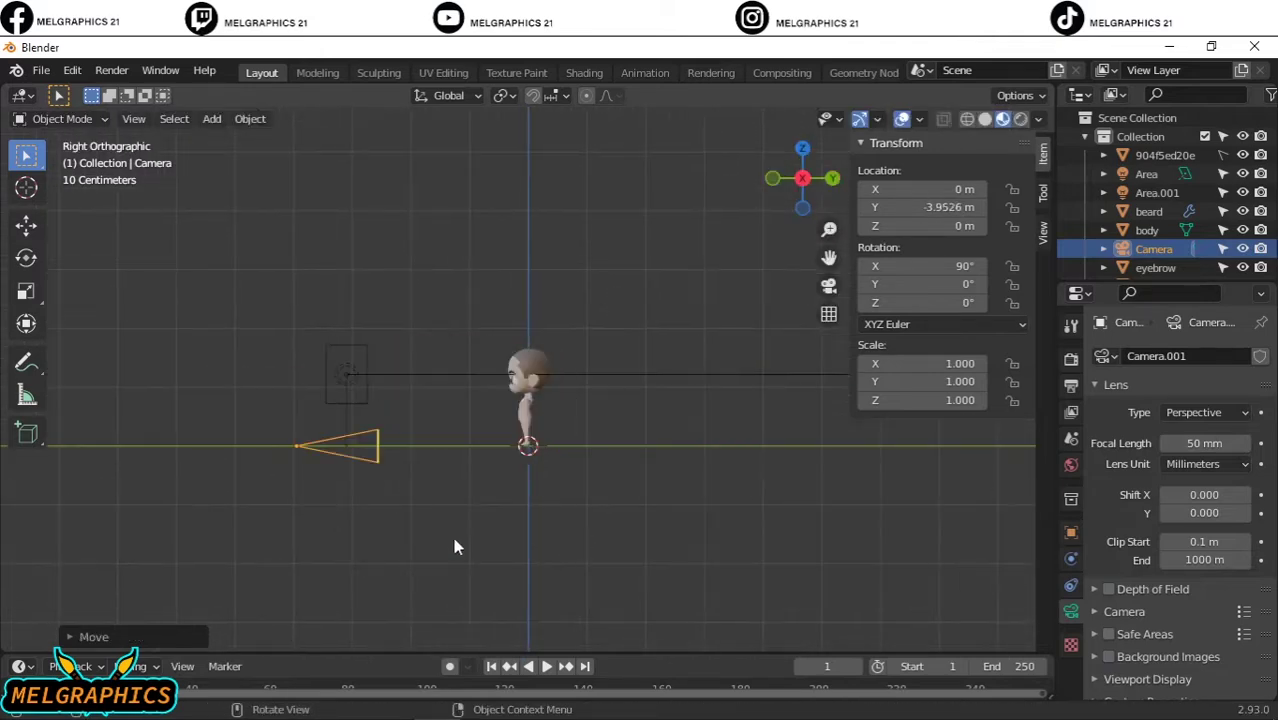
{"action": "key", "text": "g"}
{"action": "key", "text": "z"}
{"action": "left_click", "coordinate": [414, 488]}
{"action": "key", "text": "KP_1"}
{"action": "key", "text": "KP_0"}
Step: Set the camera to a 42 mm focal length with Shift Y -0.1 and check the framing
{"action": "left_click_drag", "start_coordinate": [1205, 443], "coordinate": [1170, 443]}
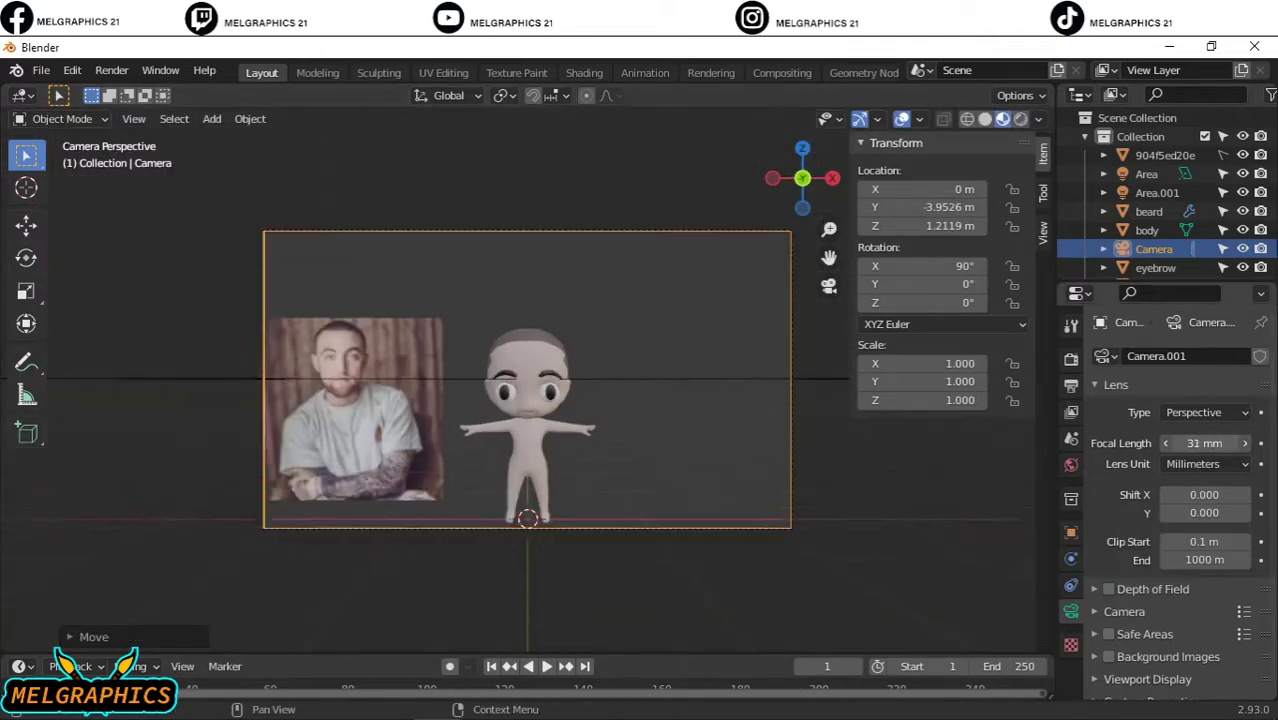
{"action": "left_click_drag", "start_coordinate": [1205, 512], "coordinate": [1185, 512]}
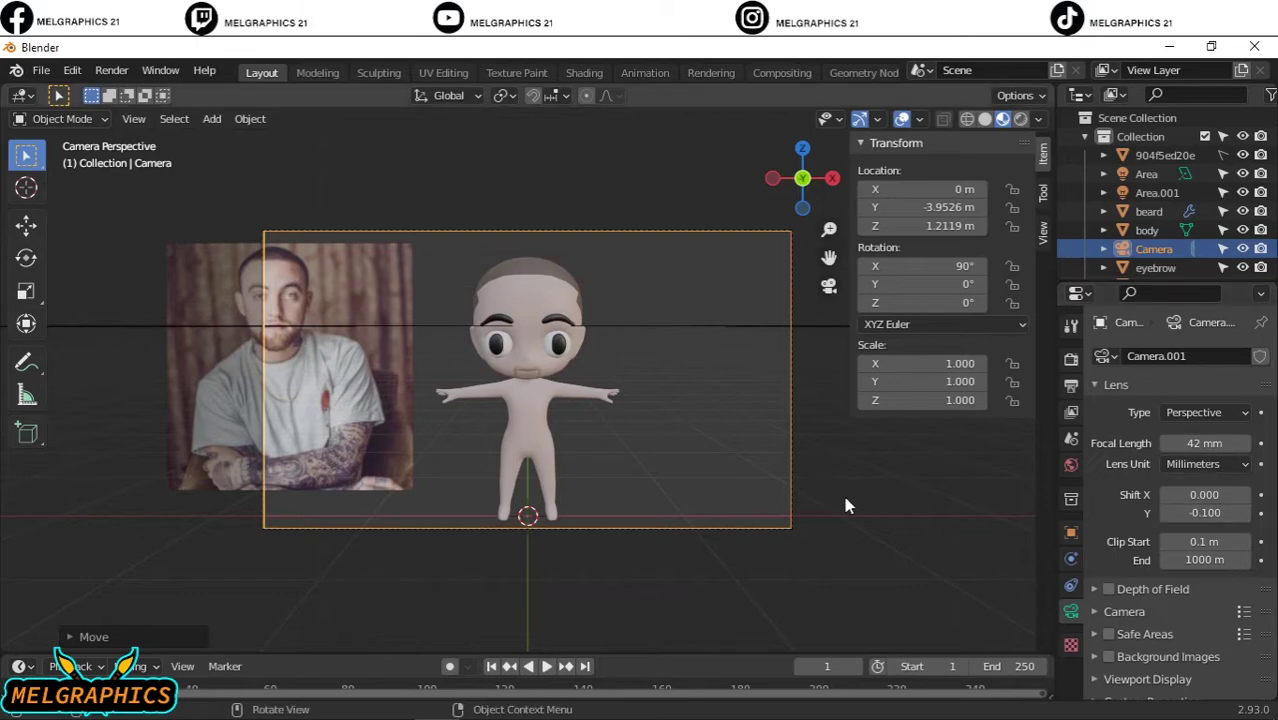
{"action": "scroll", "coordinate": [577, 448], "scroll_direction": "up", "scroll_amount": 3}
{"action": "middle_click_drag", "start_coordinate": [577, 448], "coordinate": [779, 527]}
{"action": "key", "text": "KP_0"}
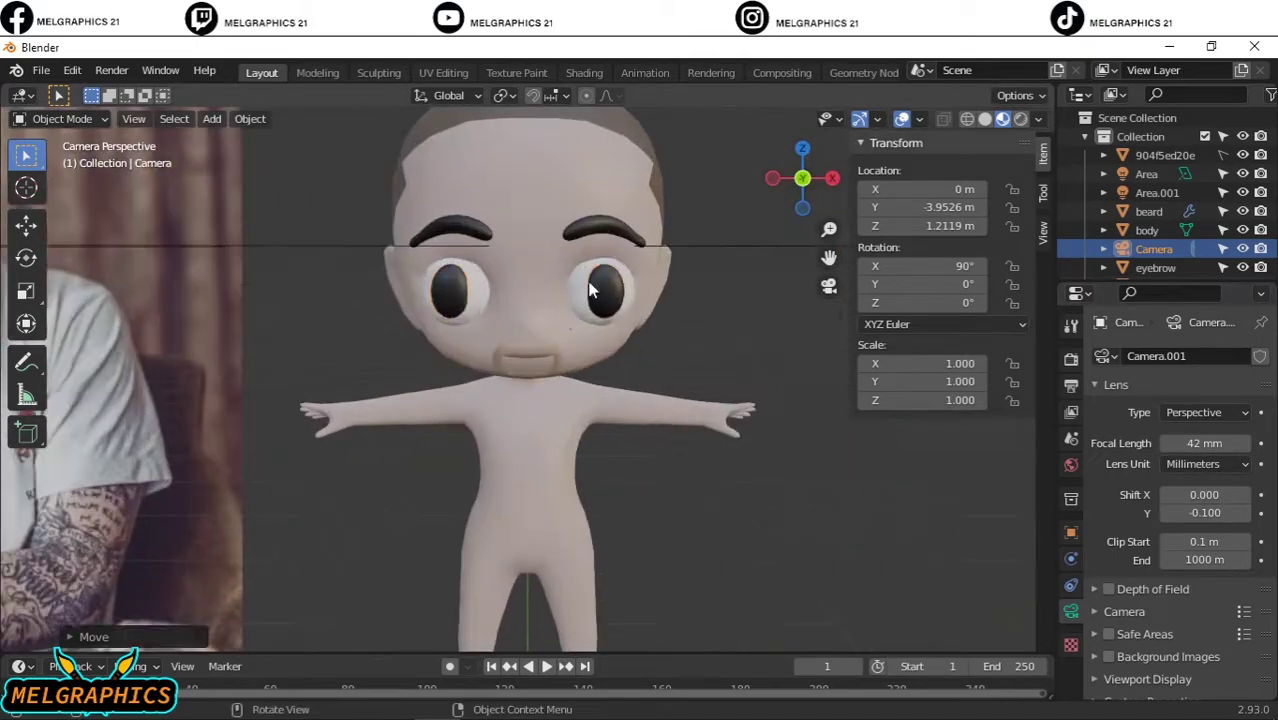
Step: From the side view, move the eyes along Y to adjust their depth in the head
{"action": "key", "text": "KP_3"}
{"action": "left_click", "coordinate": [599, 320]}
{"action": "scroll", "coordinate": [599, 320], "scroll_direction": "up", "scroll_amount": 5}
{"action": "key", "text": "g"}
{"action": "key", "text": "y"}
{"action": "left_click", "coordinate": [447, 471]}
Step: Select a pupil and sample its colour from the reference photo
{"action": "key", "text": "KP_1"}
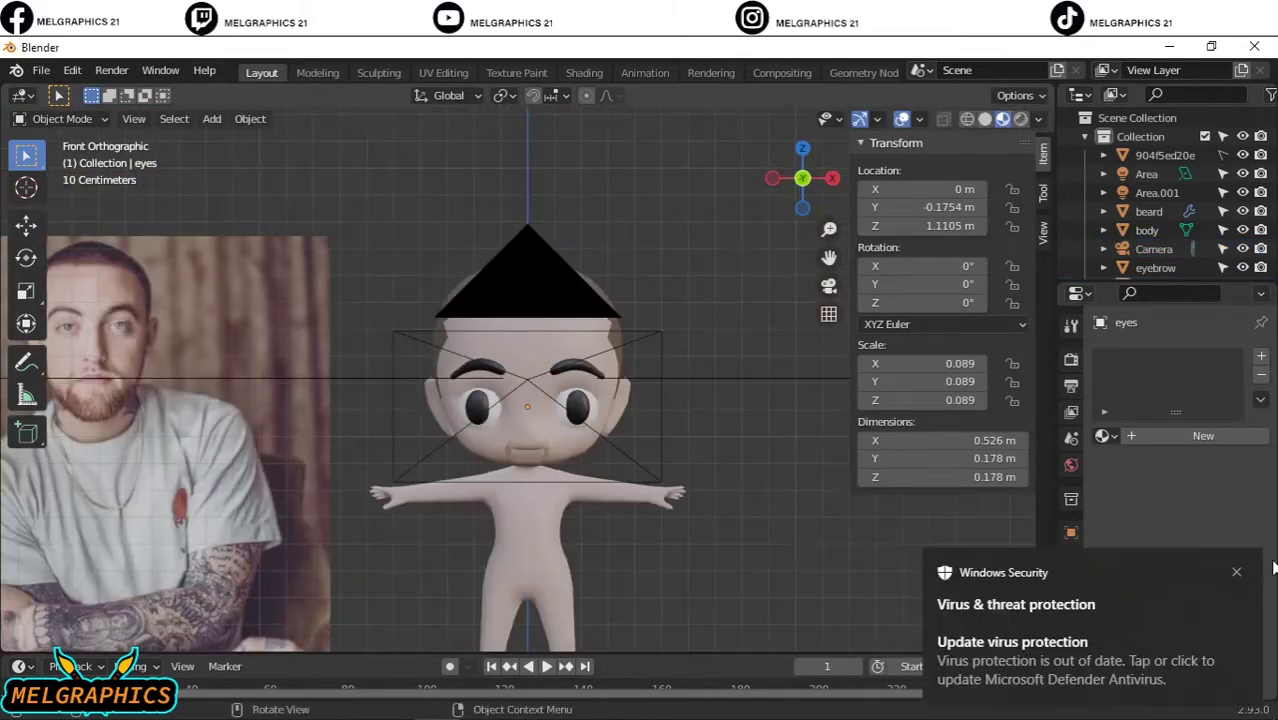
{"action": "key", "text": "KP_0"}
{"action": "scroll", "coordinate": [753, 505], "scroll_direction": "down", "scroll_amount": 3}
{"action": "left_click", "coordinate": [567, 340]}
{"action": "scroll", "coordinate": [567, 340], "scroll_direction": "up", "scroll_amount": 3}
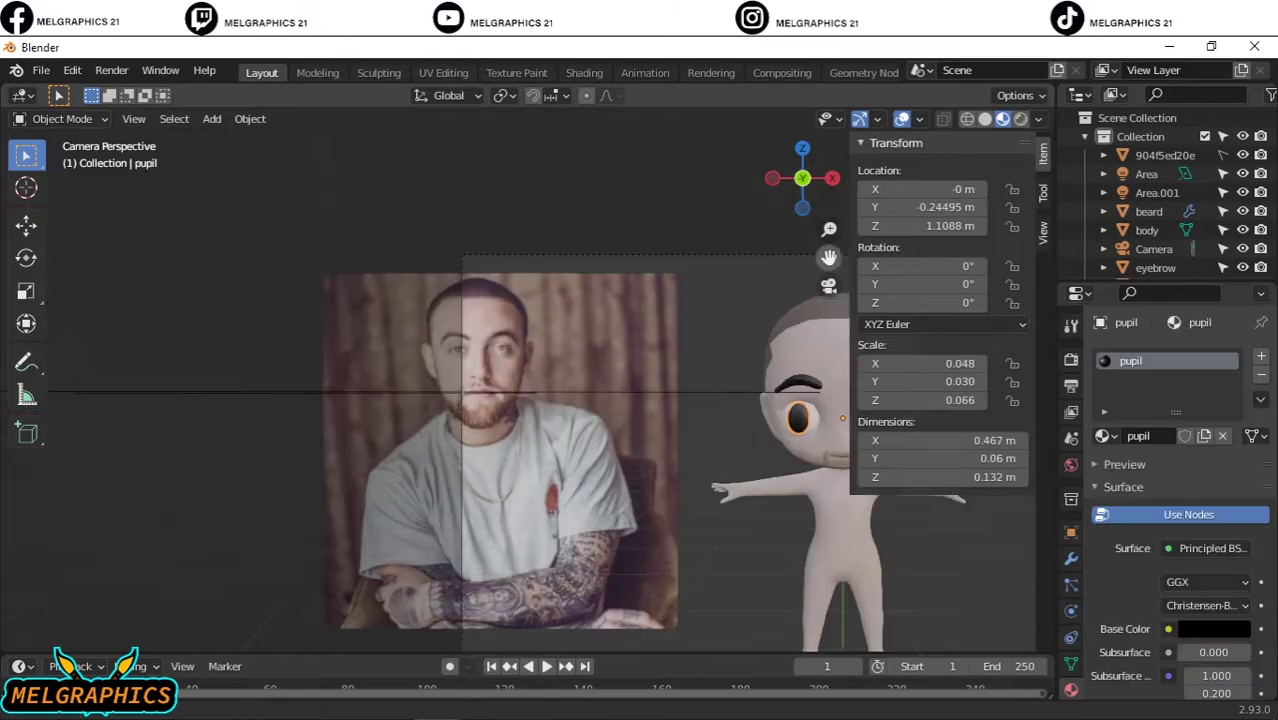
{"action": "scroll", "coordinate": [808, 239], "scroll_direction": "up", "scroll_amount": 6}
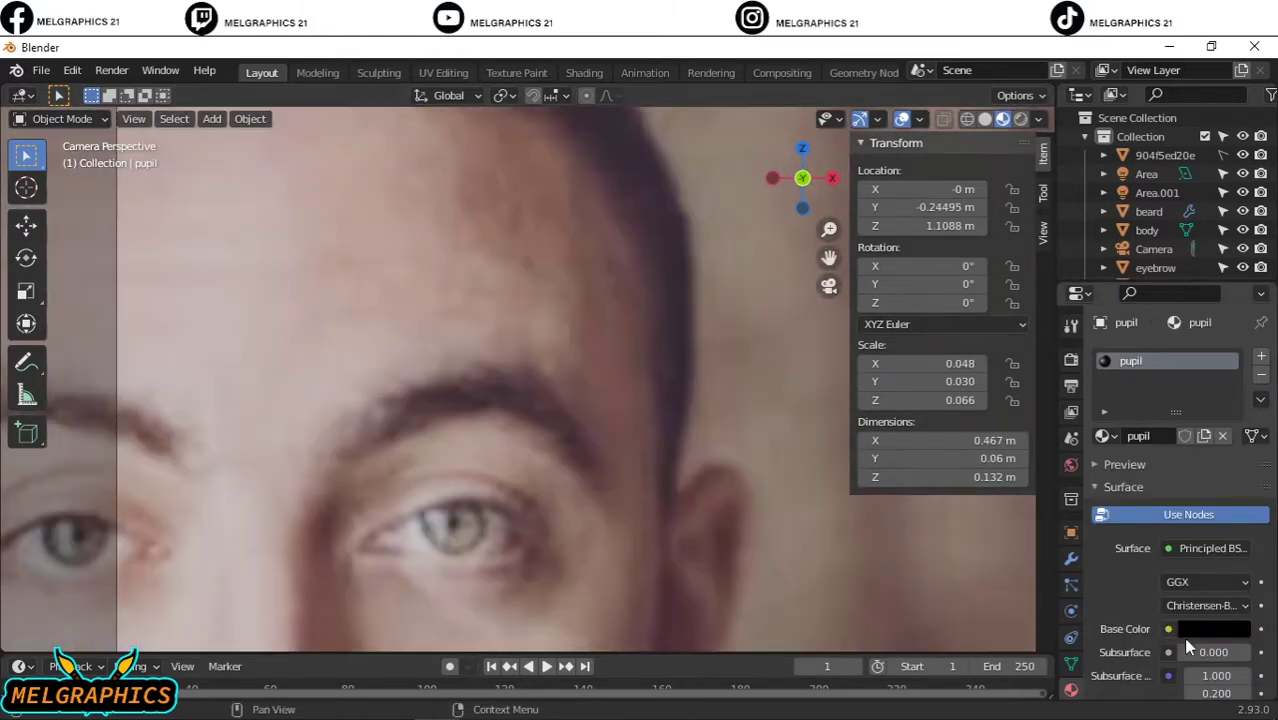
{"action": "key", "text": "e"}
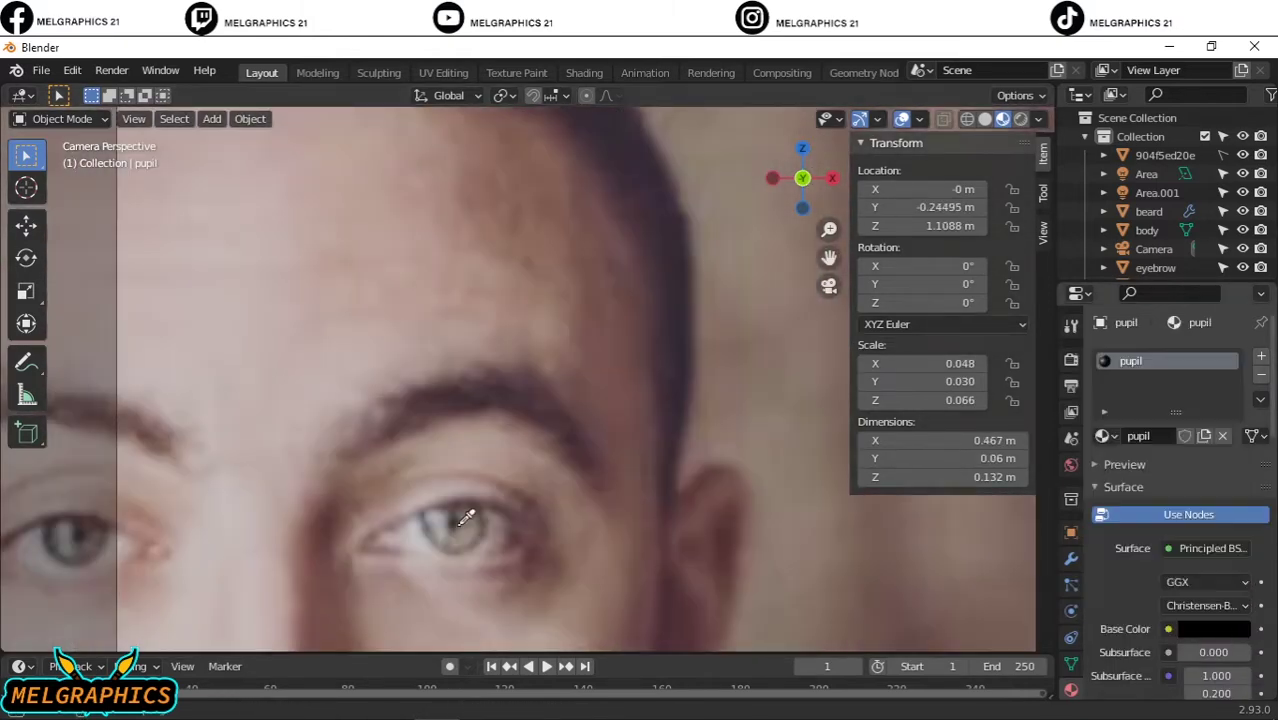
{"action": "left_click", "coordinate": [456, 520]}
{"action": "key", "text": "Home"}
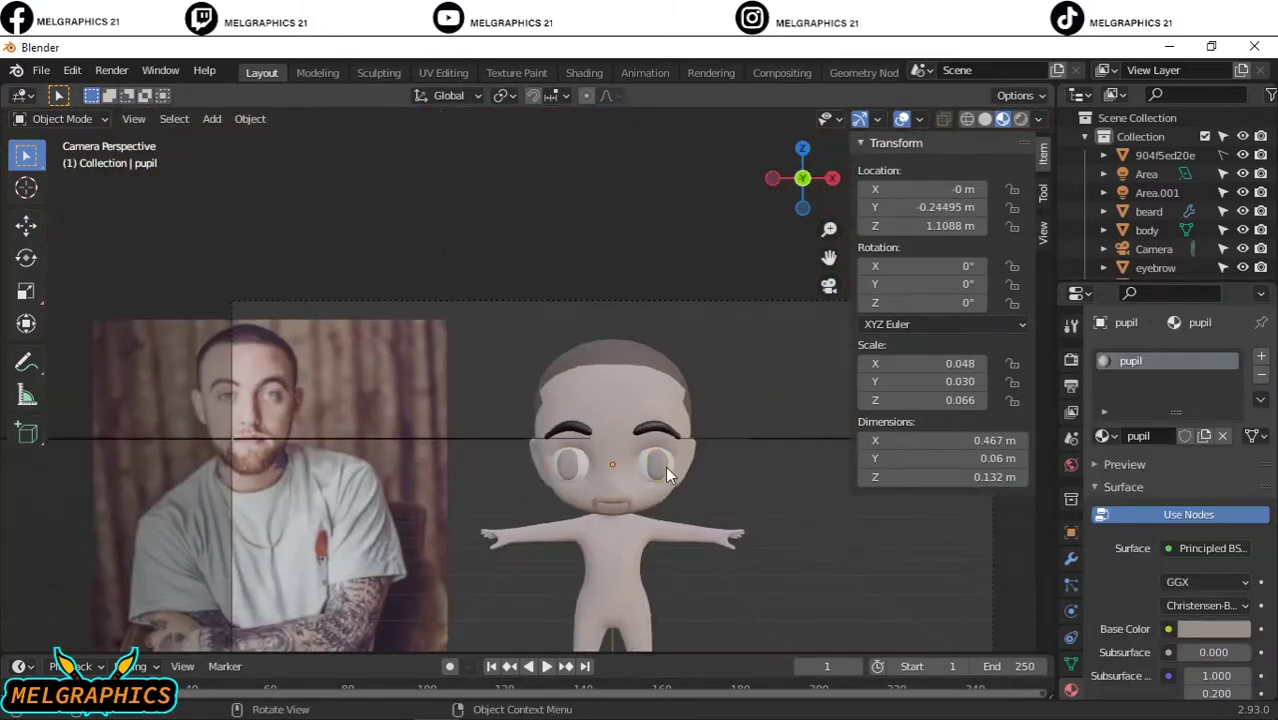
Step: Make a linked copy of the pupil scaled down to 0.035
{"action": "scroll", "coordinate": [668, 474], "scroll_direction": "up", "scroll_amount": 3}
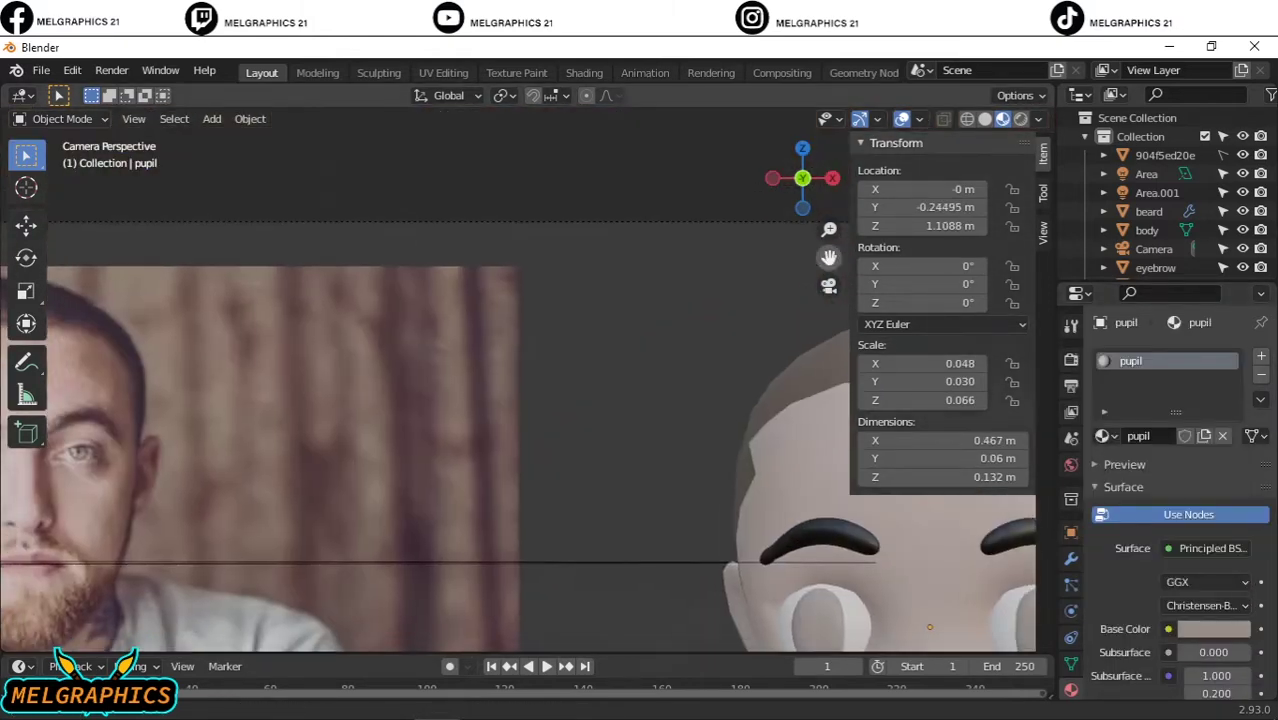
{"action": "scroll", "coordinate": [700, 510], "scroll_direction": "up", "scroll_amount": 3}
{"action": "right_click", "coordinate": [721, 536]}
{"action": "left_click", "coordinate": [725, 528]}
{"action": "key", "text": "Escape"}
{"action": "key", "text": "s"}
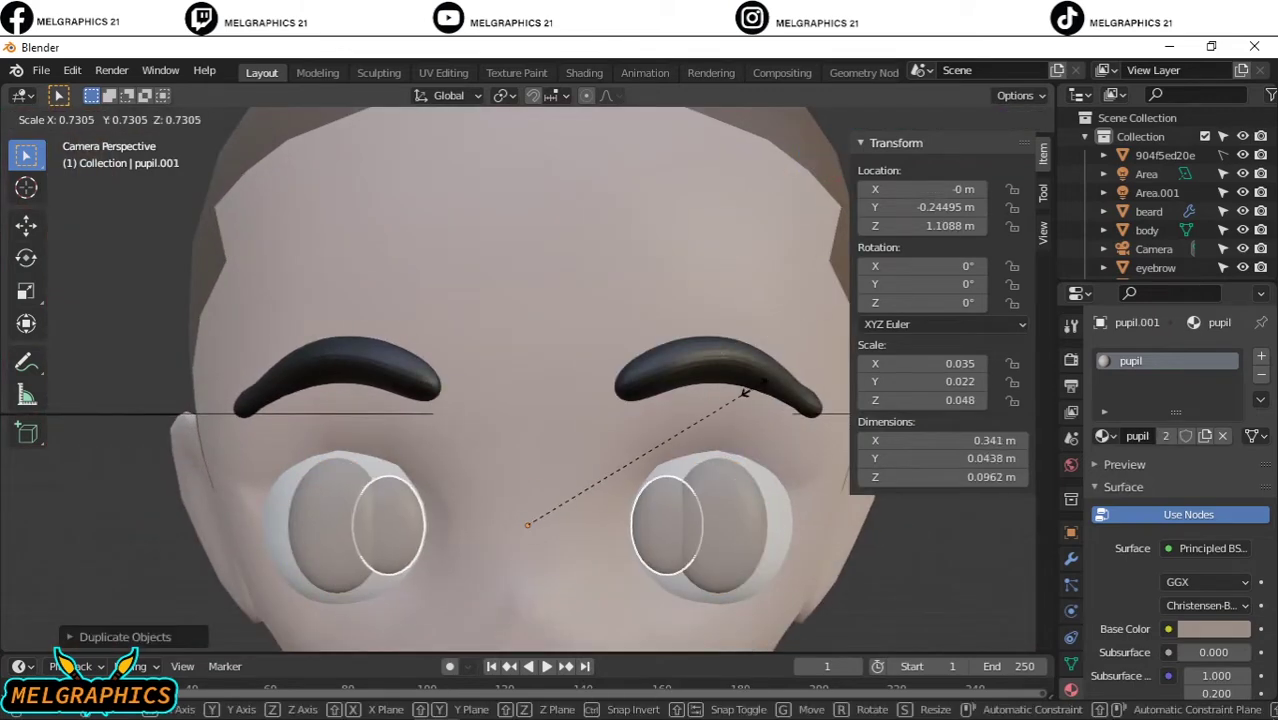
{"action": "left_click", "coordinate": [677, 536]}
{"action": "right_click", "coordinate": [675, 538]}
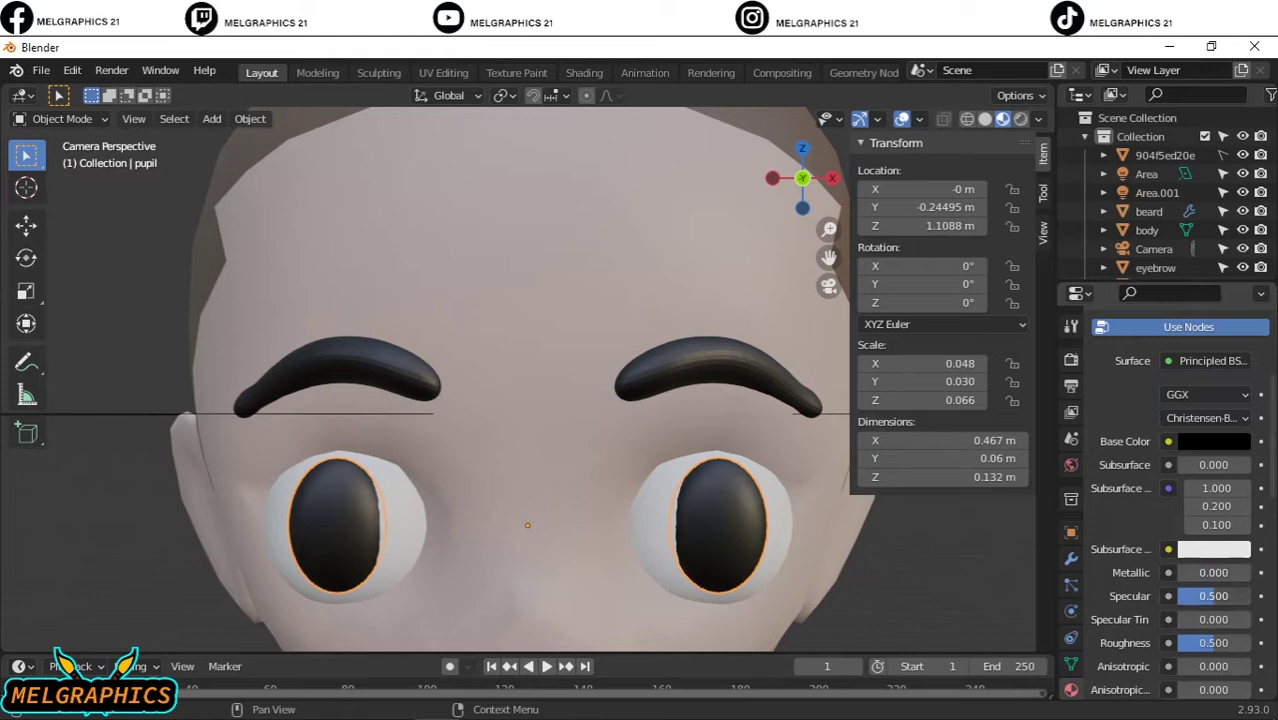
Step: Make the pupil material glossy: specular 0.728, roughness 0, anisotropic 1, IOR 11.85
{"action": "left_click_drag", "start_coordinate": [1213, 596], "coordinate": [1225, 596]}
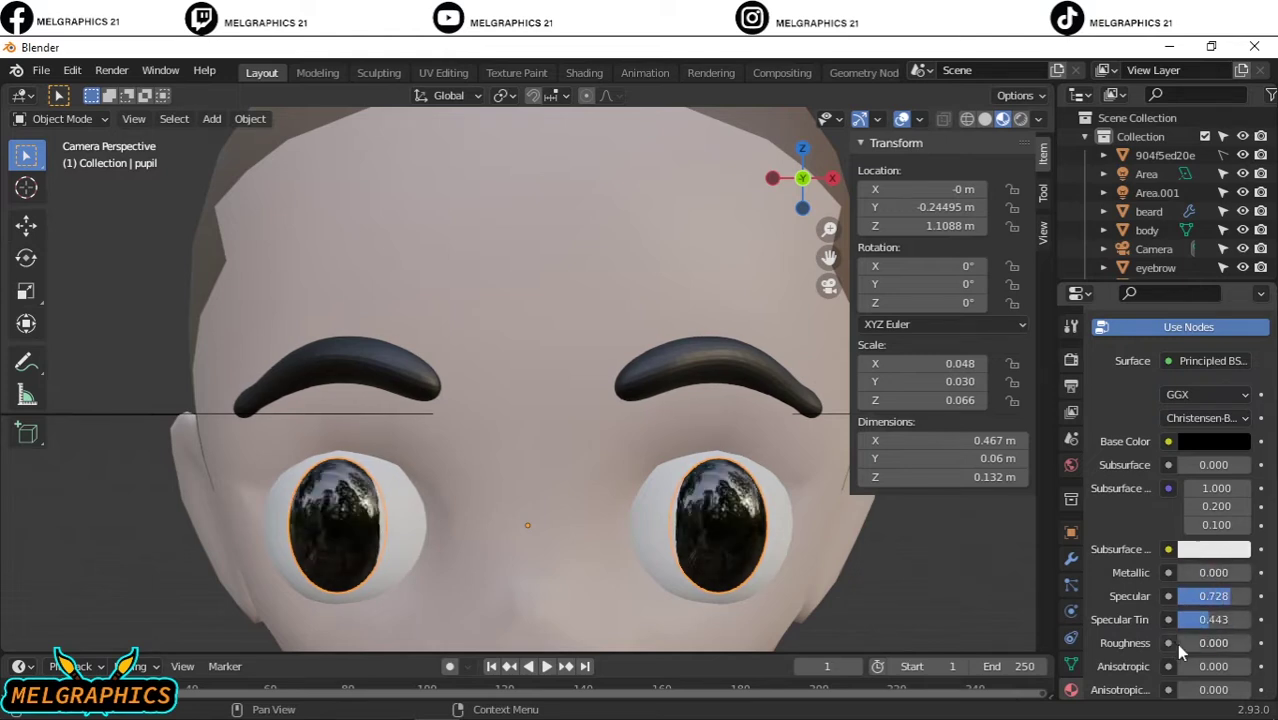
{"action": "middle_click_drag", "start_coordinate": [1180, 651], "coordinate": [1181, 576]}
{"action": "scroll", "coordinate": [1205, 540], "scroll_direction": "down", "scroll_amount": 3}
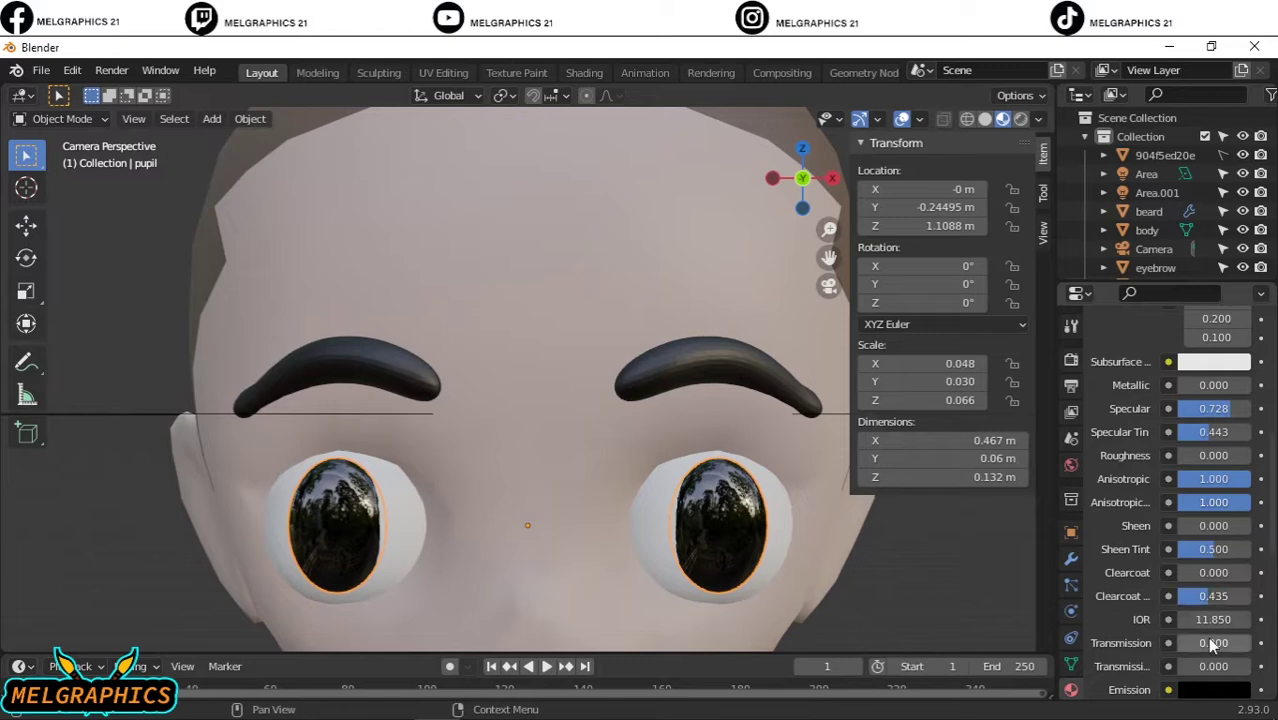
{"action": "scroll", "coordinate": [527, 400], "scroll_direction": "down", "scroll_amount": 5}
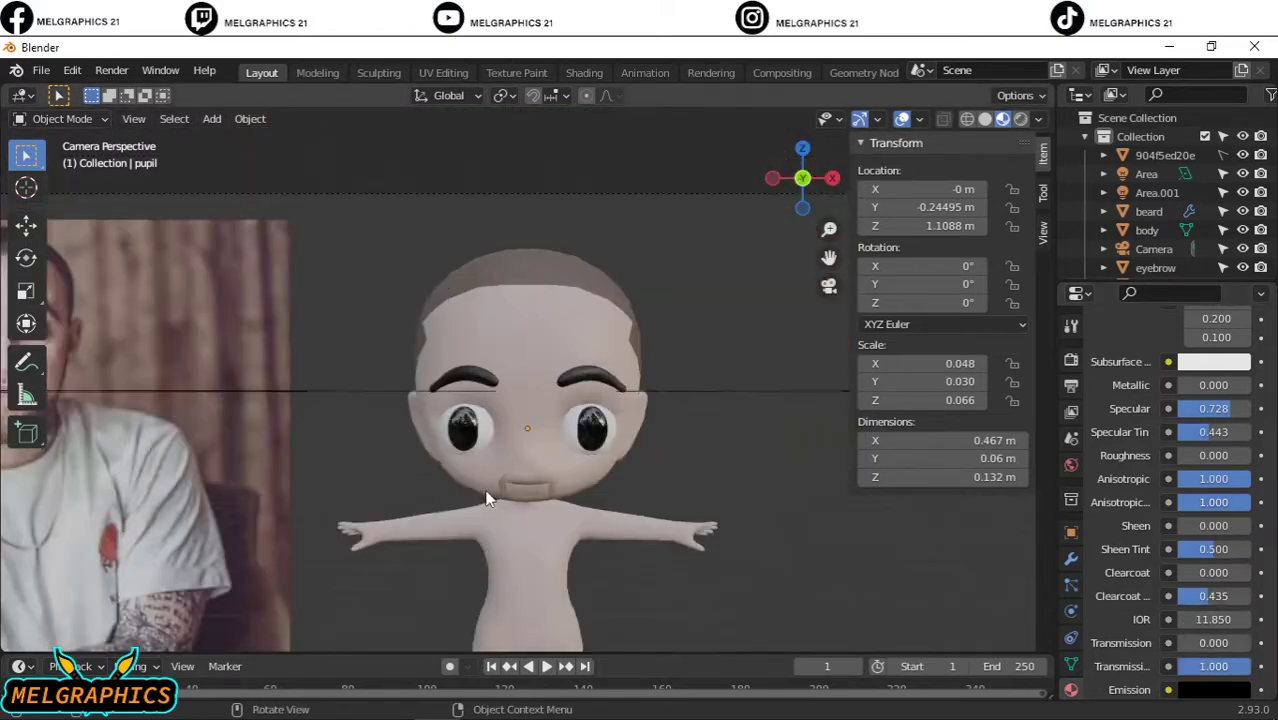
Step: Add a UV sphere and shrink it to catchlight size
{"action": "key", "text": "shift+a"}
{"action": "left_click", "coordinate": [630, 258]}
{"action": "key", "text": "s"}
{"action": "left_click", "coordinate": [526, 549]}
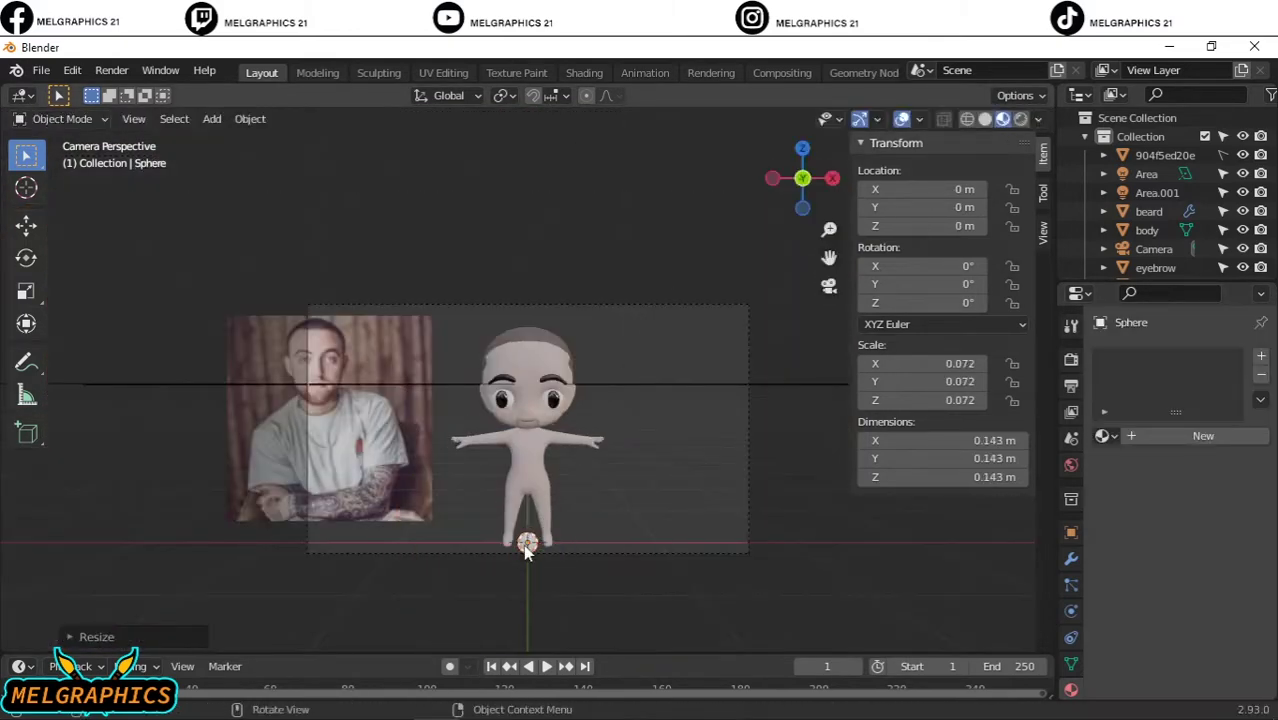
{"action": "left_click", "coordinate": [521, 455]}
Step: Move the sphere over the left eye and forward in depth, checking front and side views
{"action": "key", "text": "KP_3"}
{"action": "key", "text": "KP_1"}
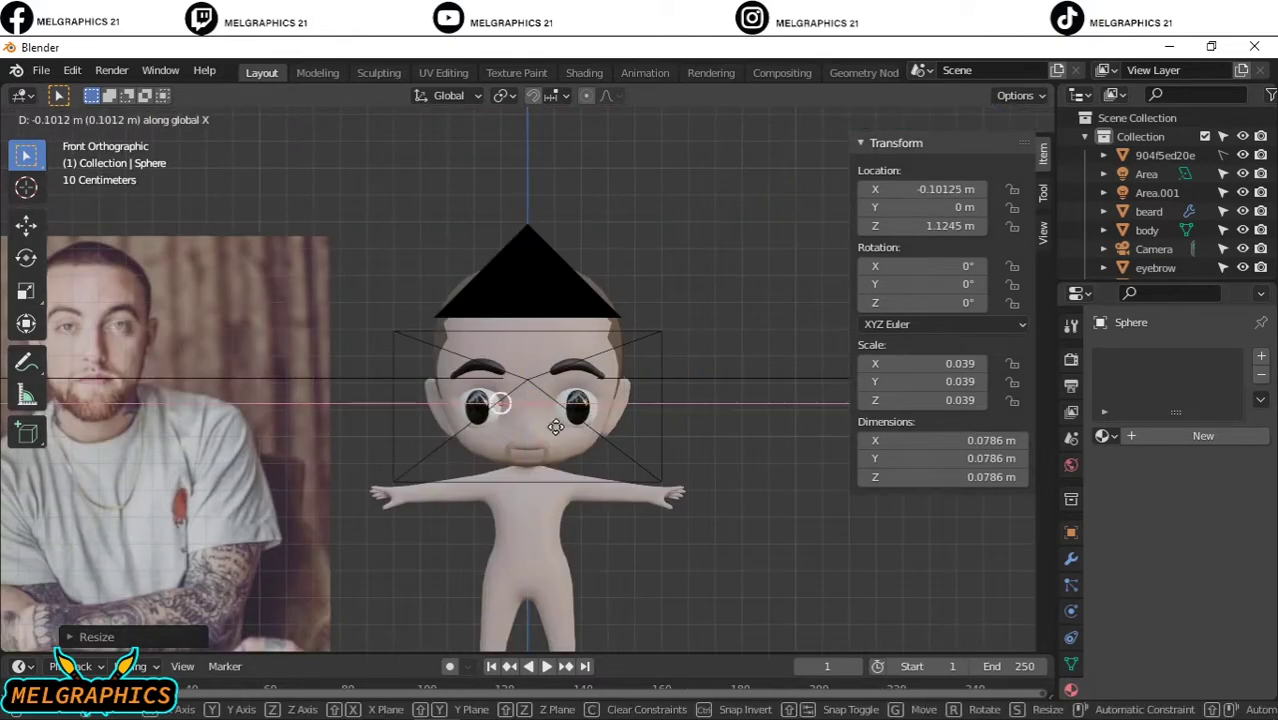
{"action": "key", "text": "KP_3"}
{"action": "key", "text": "g"}
{"action": "key", "text": "y"}
{"action": "left_click", "coordinate": [478, 445]}
{"action": "key", "text": "KP_1"}
{"action": "scroll", "coordinate": [369, 483], "scroll_direction": "up", "scroll_amount": 8}
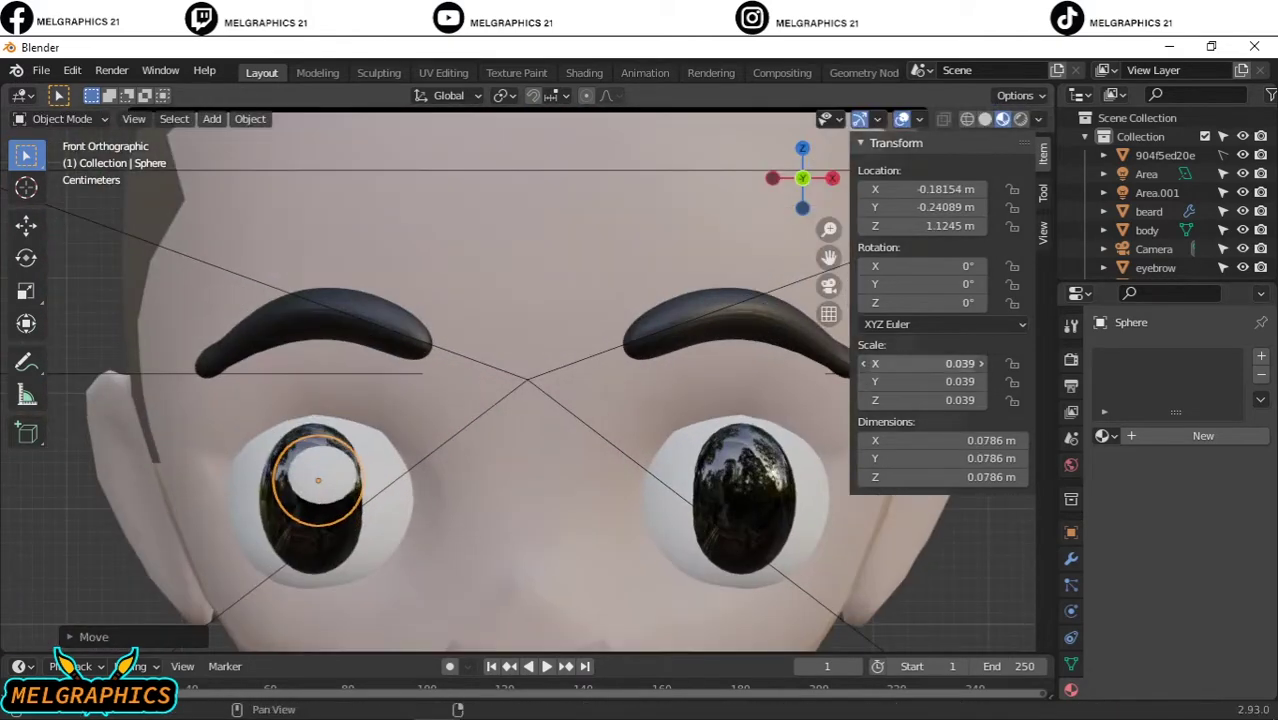
Step: Scale the sphere into a small oval catchlight and seat it on the left pupil surface
{"action": "key", "text": "s"}
{"action": "left_click", "coordinate": [522, 378]}
{"action": "key", "text": "KP_3"}
{"action": "key", "text": "g"}
{"action": "key", "text": "y"}
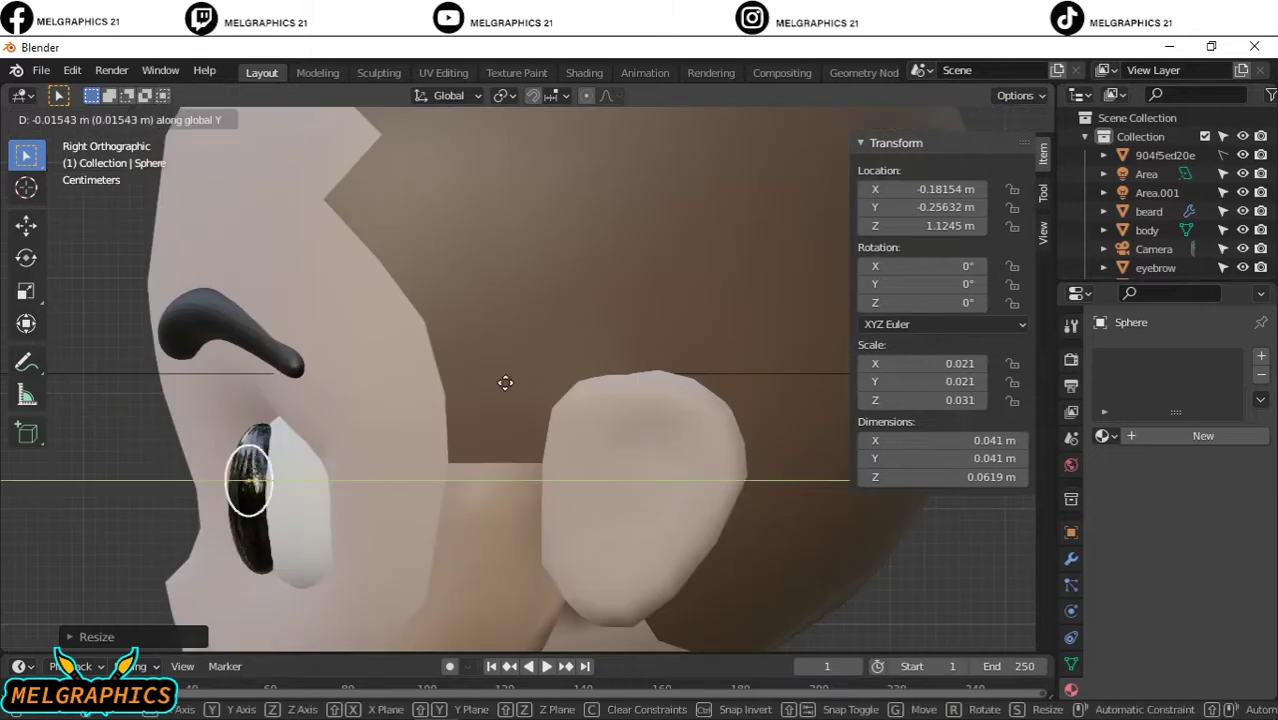
{"action": "left_click", "coordinate": [361, 464]}
{"action": "key", "text": "KP_1"}
Step: Mirror the catchlight onto the right eye with an applied Mirror modifier
{"action": "right_click", "coordinate": [333, 497]}
{"action": "left_click", "coordinate": [333, 492]}
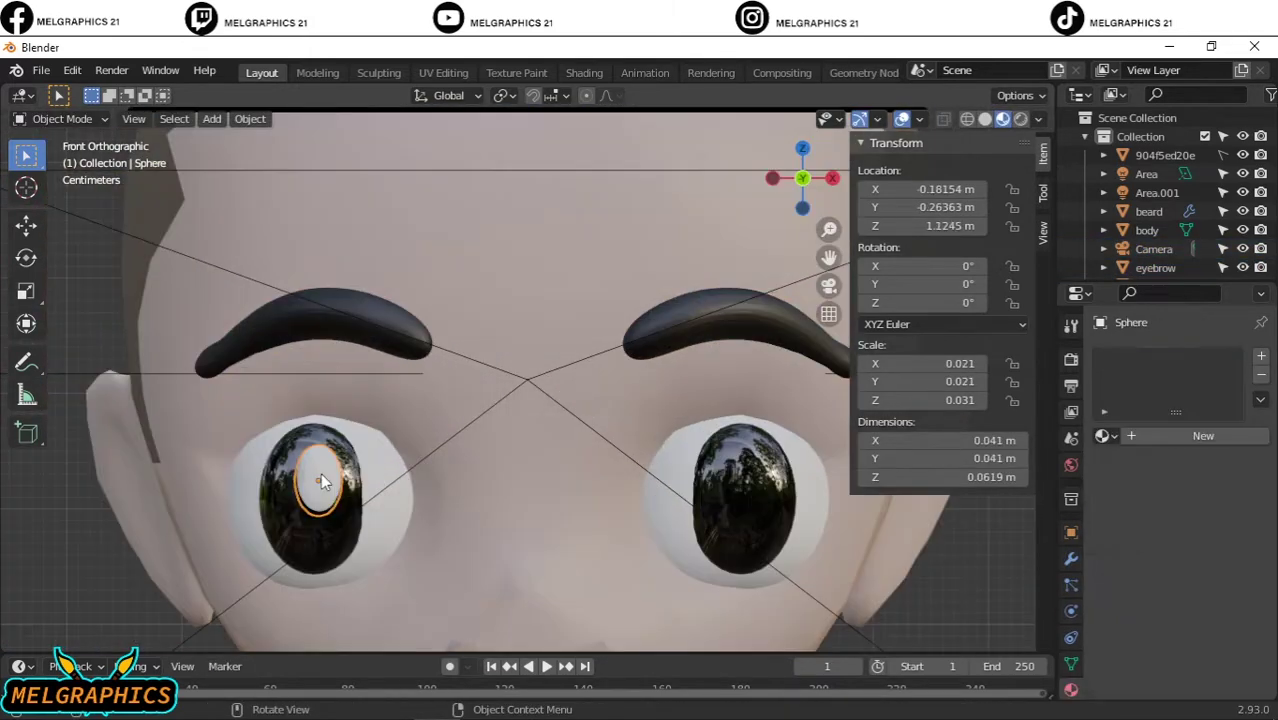
{"action": "left_click", "coordinate": [1071, 558]}
{"action": "left_click", "coordinate": [1180, 356]}
{"action": "left_click", "coordinate": [1000, 551]}
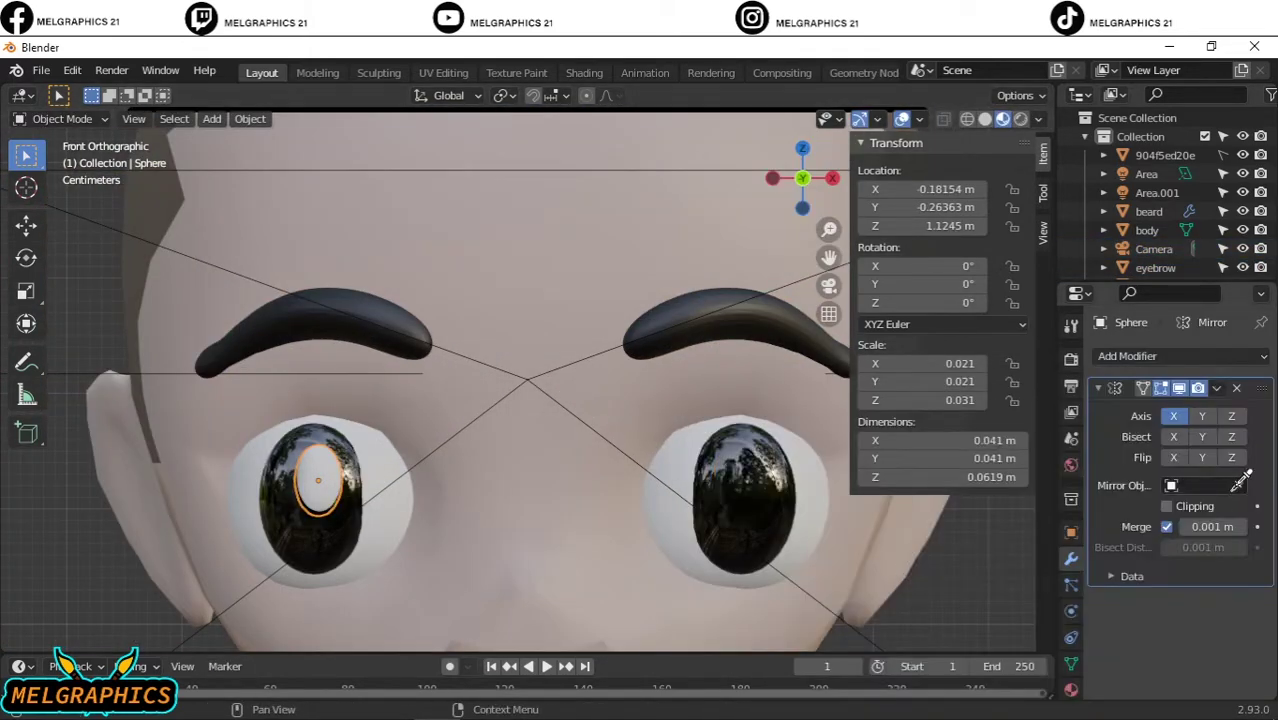
{"action": "left_click", "coordinate": [1172, 412]}
{"action": "scroll", "coordinate": [1160, 200], "scroll_direction": "down", "scroll_amount": 3}
Step: Select the glow object and the body, then view the scene through the camera
{"action": "left_click", "coordinate": [1146, 224]}
{"action": "left_click", "coordinate": [1146, 149]}
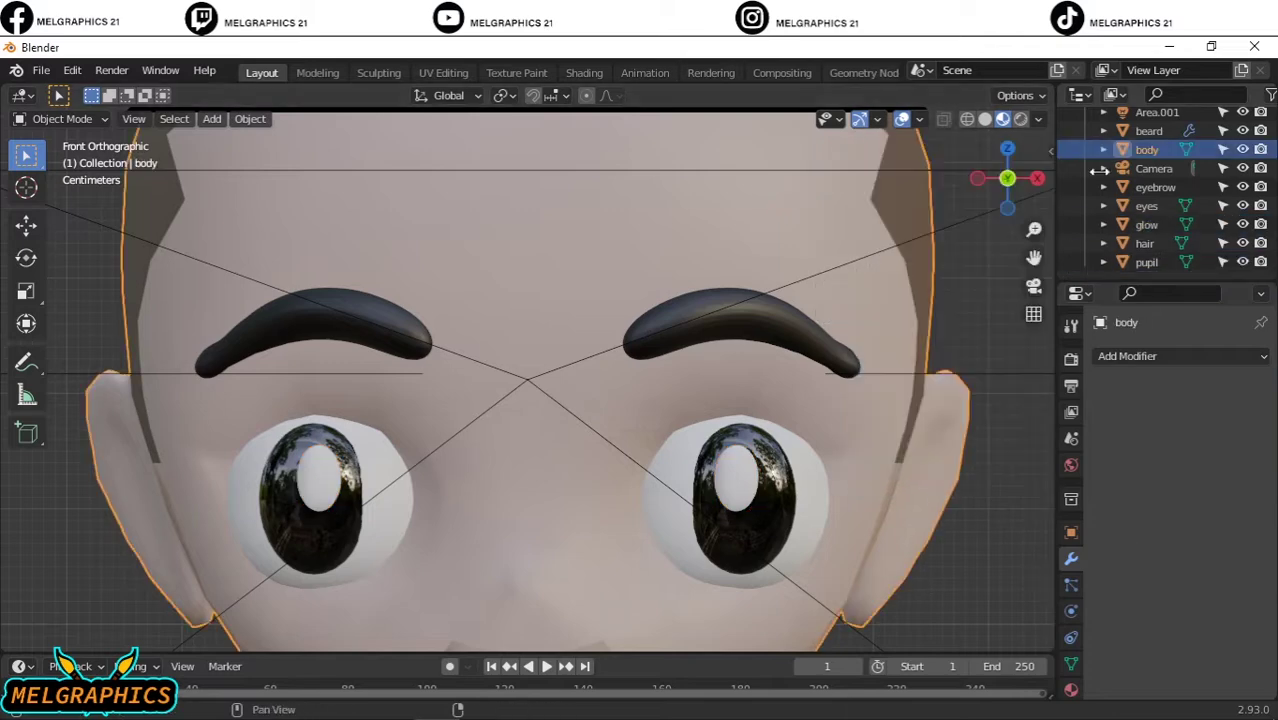
{"action": "key", "text": "KP_0"}
{"action": "scroll", "coordinate": [857, 358], "scroll_direction": "down", "scroll_amount": 5}
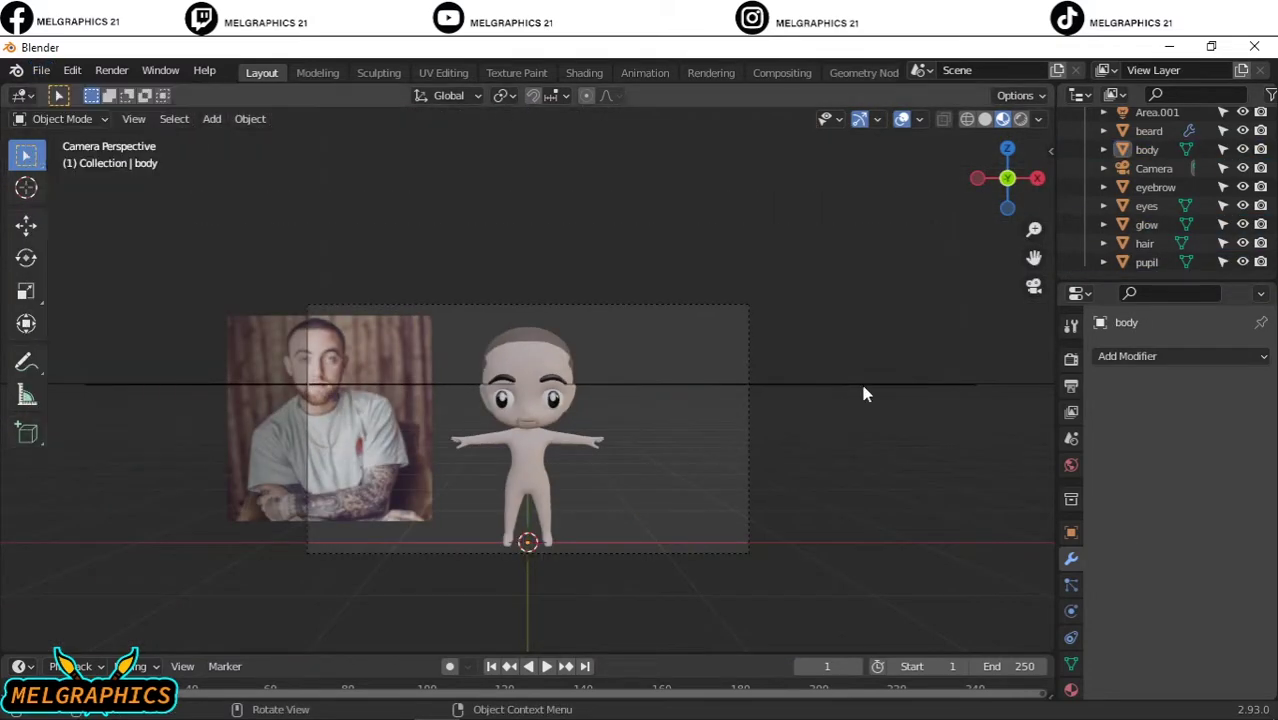
Step: Select the existing light and rename it Area
{"action": "left_click", "coordinate": [860, 384]}
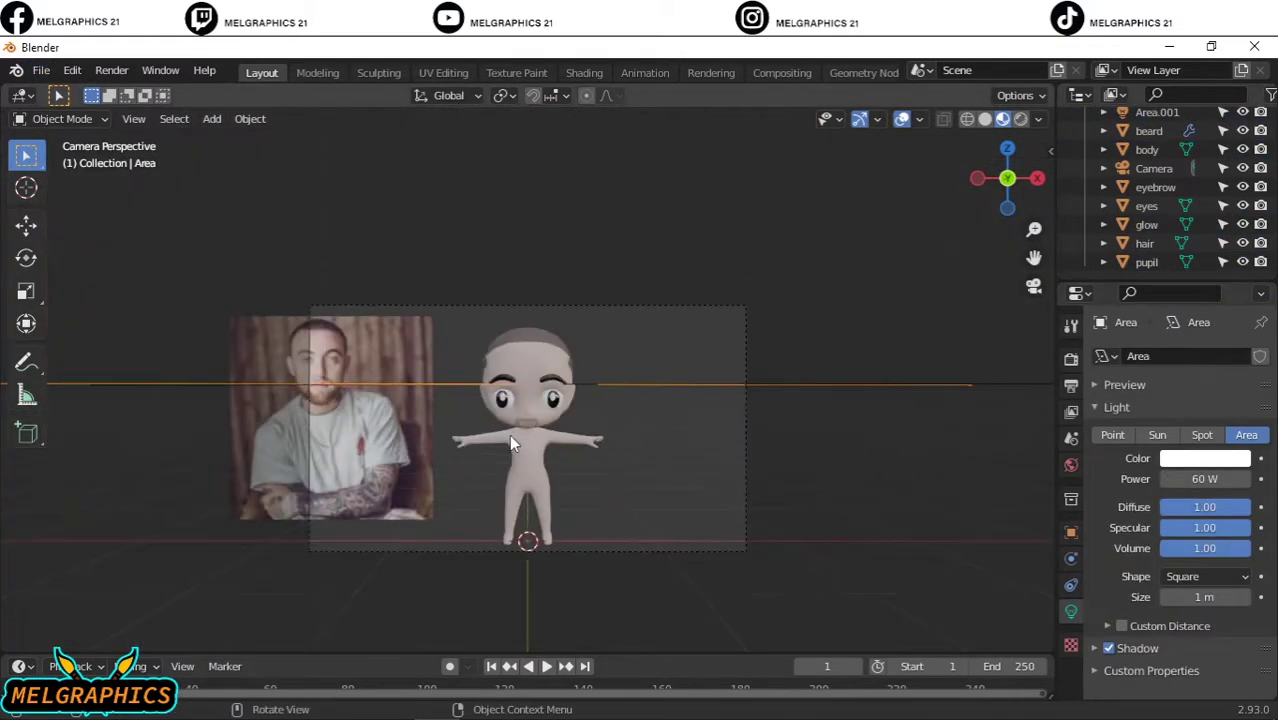
{"action": "left_click", "coordinate": [41, 71]}
{"action": "scroll", "coordinate": [541, 479], "scroll_direction": "down", "scroll_amount": 10}
Step: Import the cyclorama backdrop, scale it up, and colour it yellow-green sampled from the photo
{"action": "left_click", "coordinate": [941, 647]}
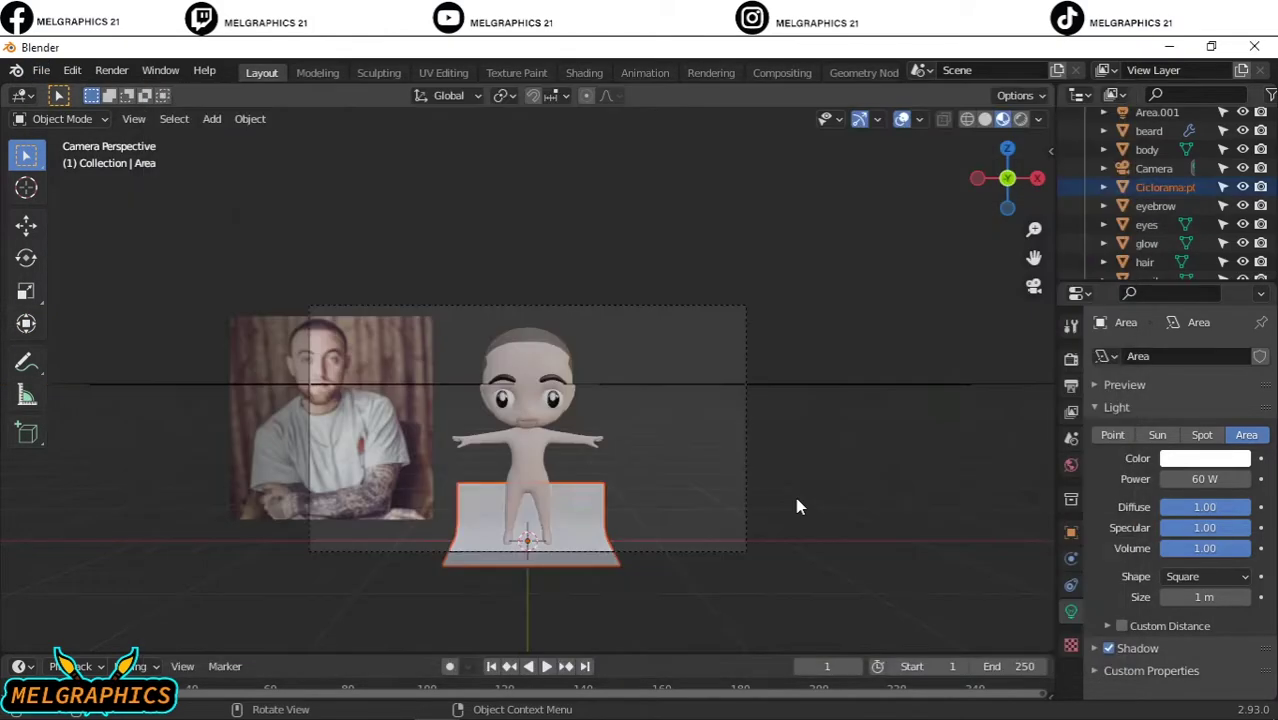
{"action": "key", "text": "s"}
{"action": "left_click", "coordinate": [865, 460]}
{"action": "left_click", "coordinate": [1071, 689]}
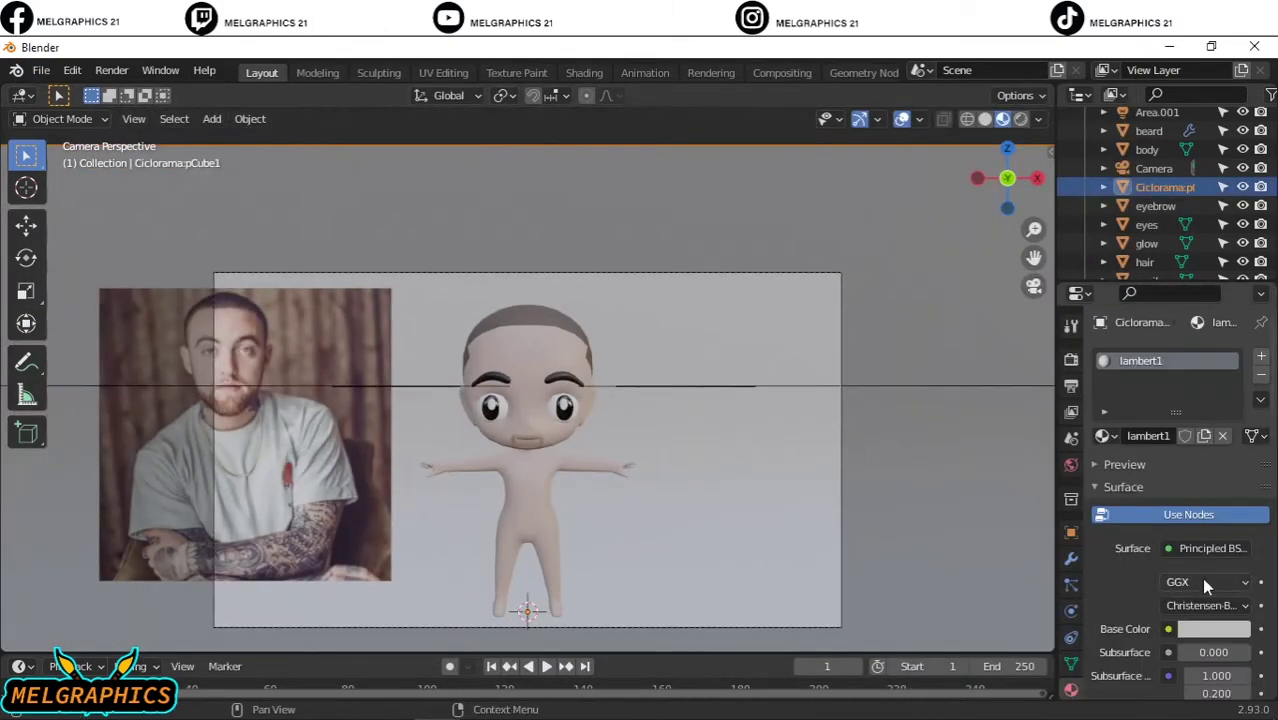
{"action": "left_click", "coordinate": [339, 345]}
{"action": "left_click_drag", "start_coordinate": [1150, 581], "coordinate": [1200, 581]}
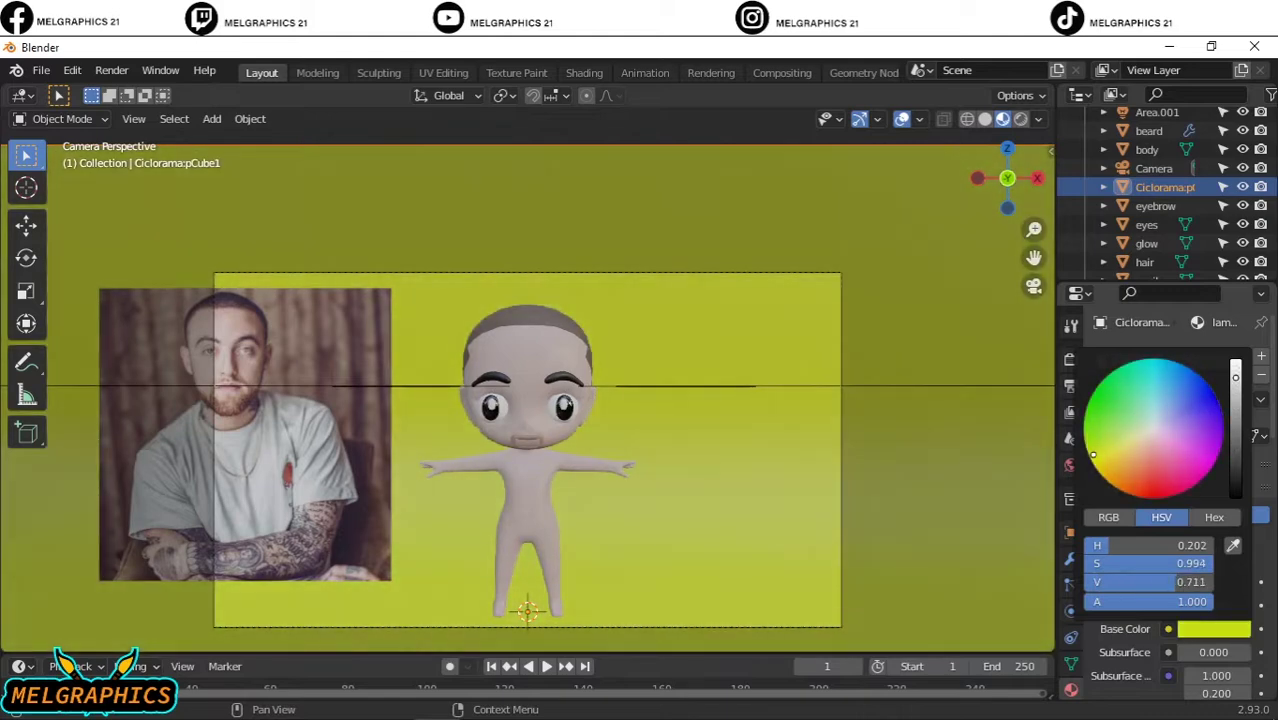
Step: Add a 30 W area light at 0.9 m height facing the character
{"action": "key", "text": "shift+a"}
{"action": "left_click", "coordinate": [738, 628]}
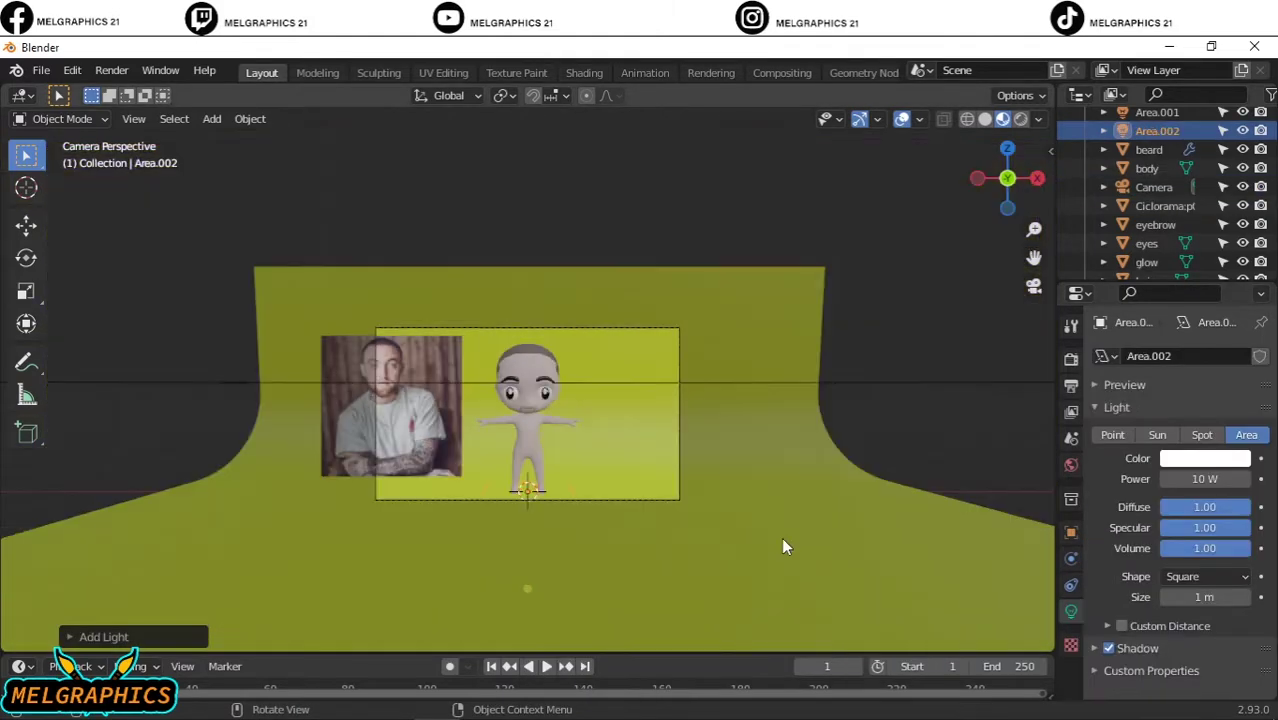
{"action": "key", "text": "KP_3"}
{"action": "key", "text": "n"}
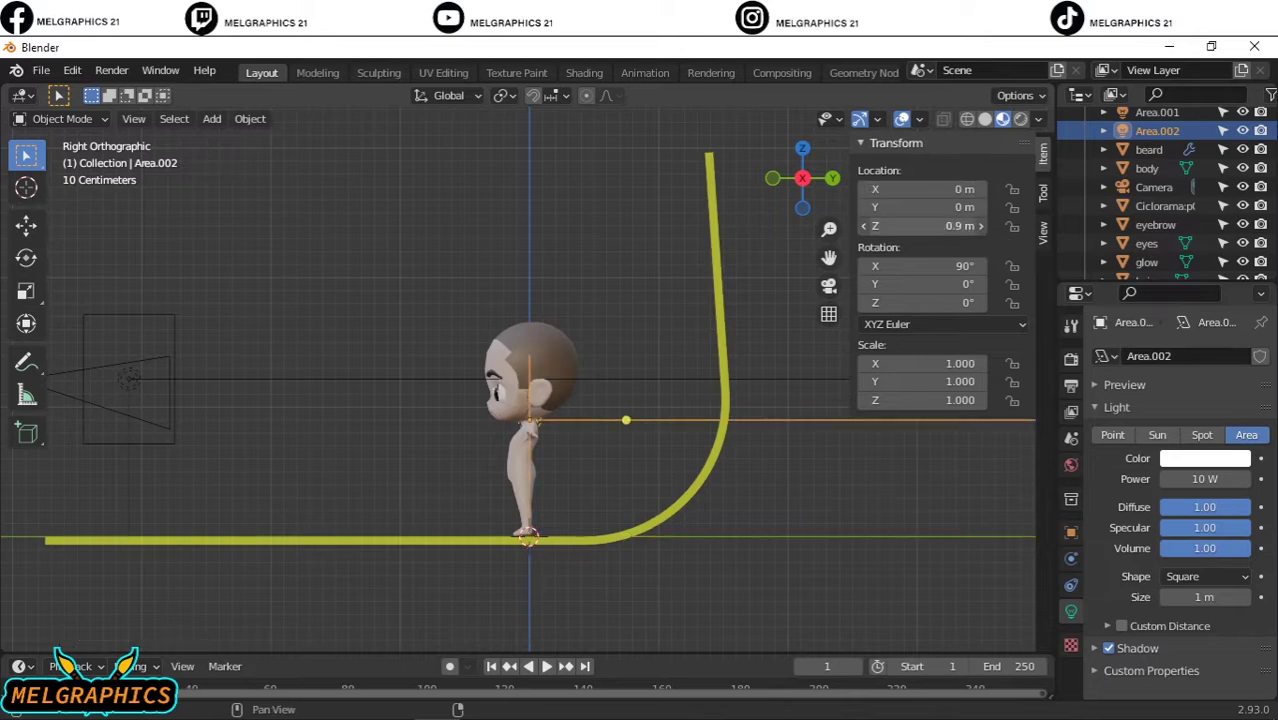
{"action": "key", "text": "KP_1"}
{"action": "key", "text": "KP_0"}
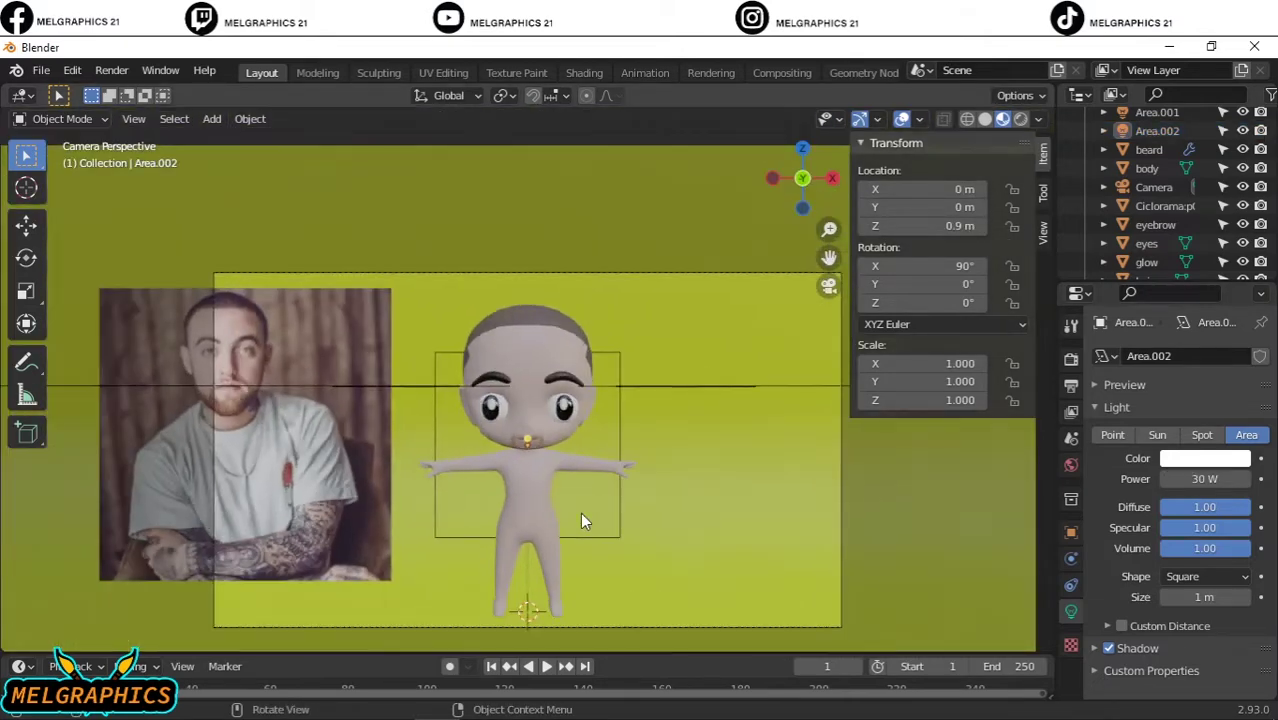
Step: Select the body and switch it into Edit Mode
{"action": "left_click", "coordinate": [580, 512]}
{"action": "left_click", "coordinate": [60, 118]}
{"action": "left_click", "coordinate": [45, 160]}
{"action": "scroll", "coordinate": [341, 342], "scroll_direction": "up", "scroll_amount": 5}
Step: Circle-select the torso vertices on the body mesh
{"action": "key", "text": "w"}
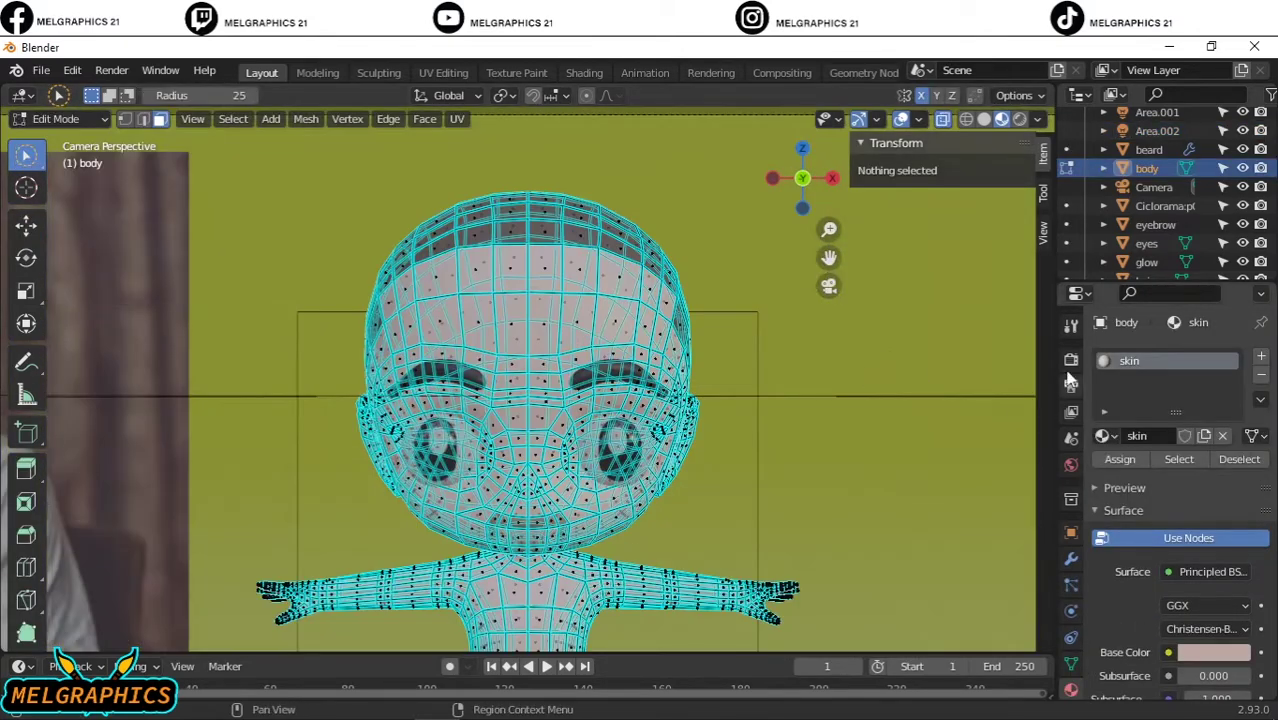
{"action": "scroll", "coordinate": [305, 437], "scroll_direction": "up", "scroll_amount": 3}
{"action": "left_click_drag", "start_coordinate": [310, 330], "coordinate": [365, 297]}
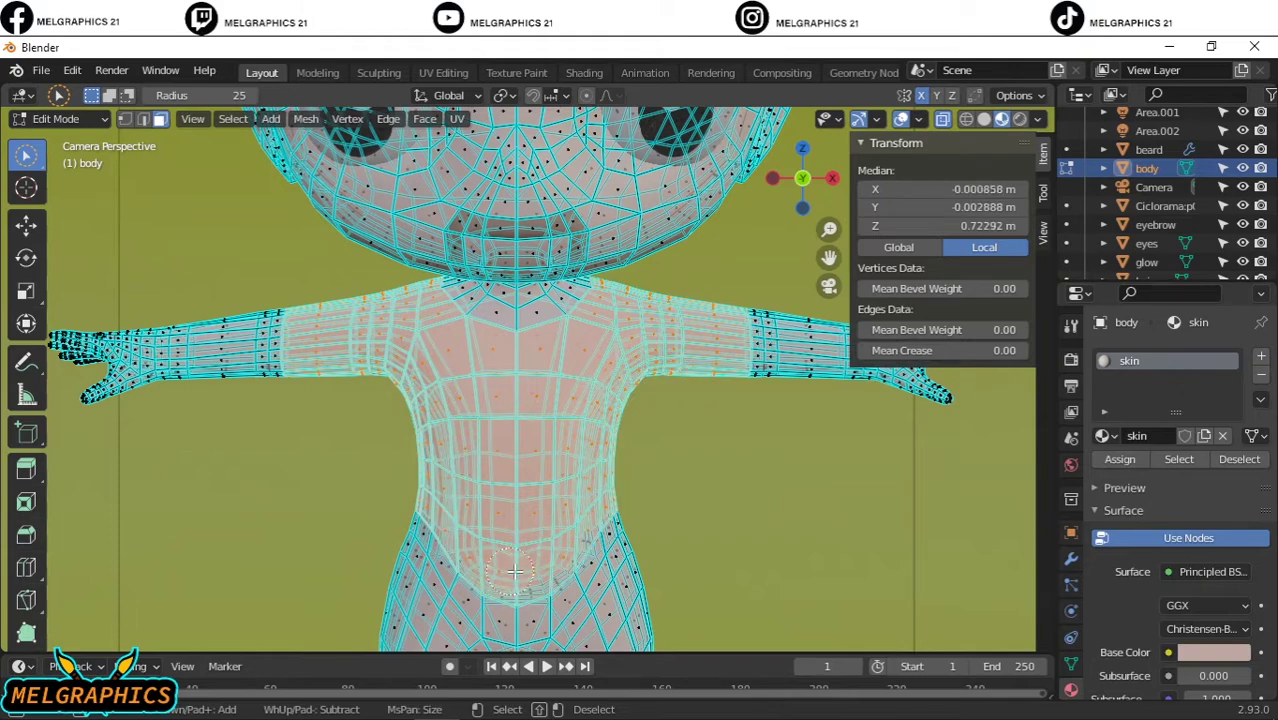
{"action": "key", "text": "Escape"}
{"action": "key", "text": "Home"}
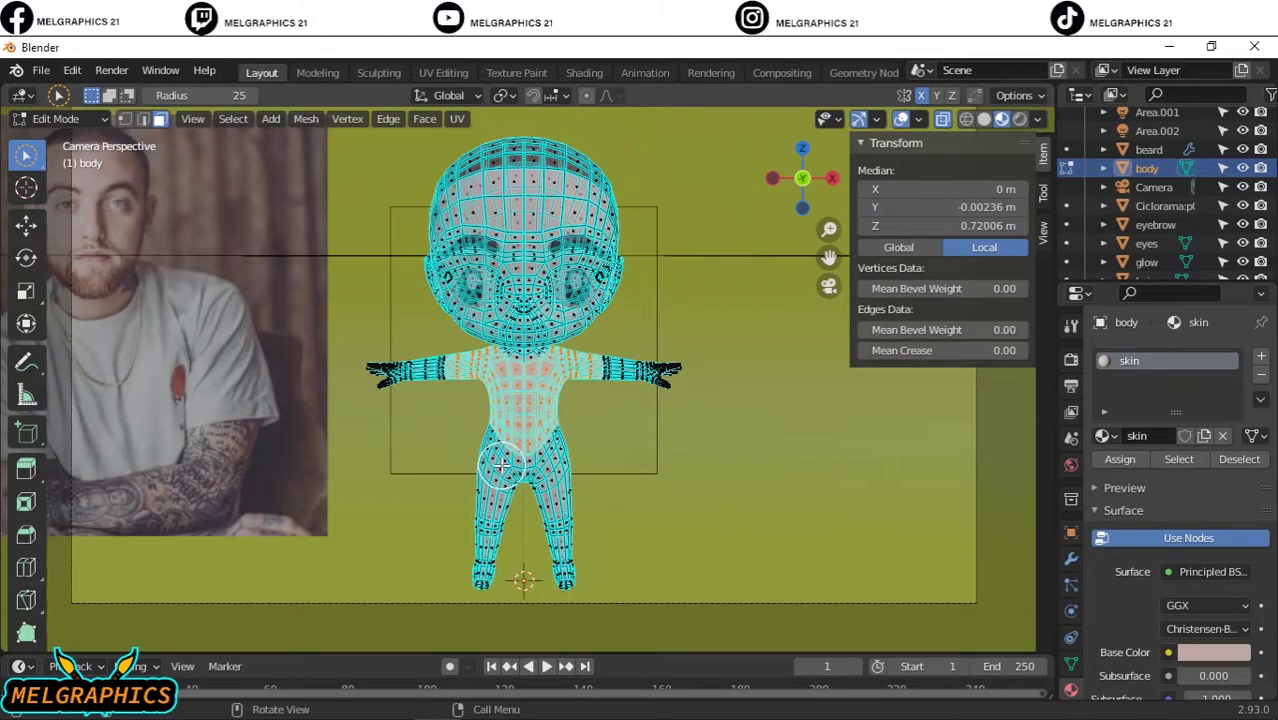
{"action": "scroll", "coordinate": [500, 465], "scroll_direction": "up", "scroll_amount": 4}
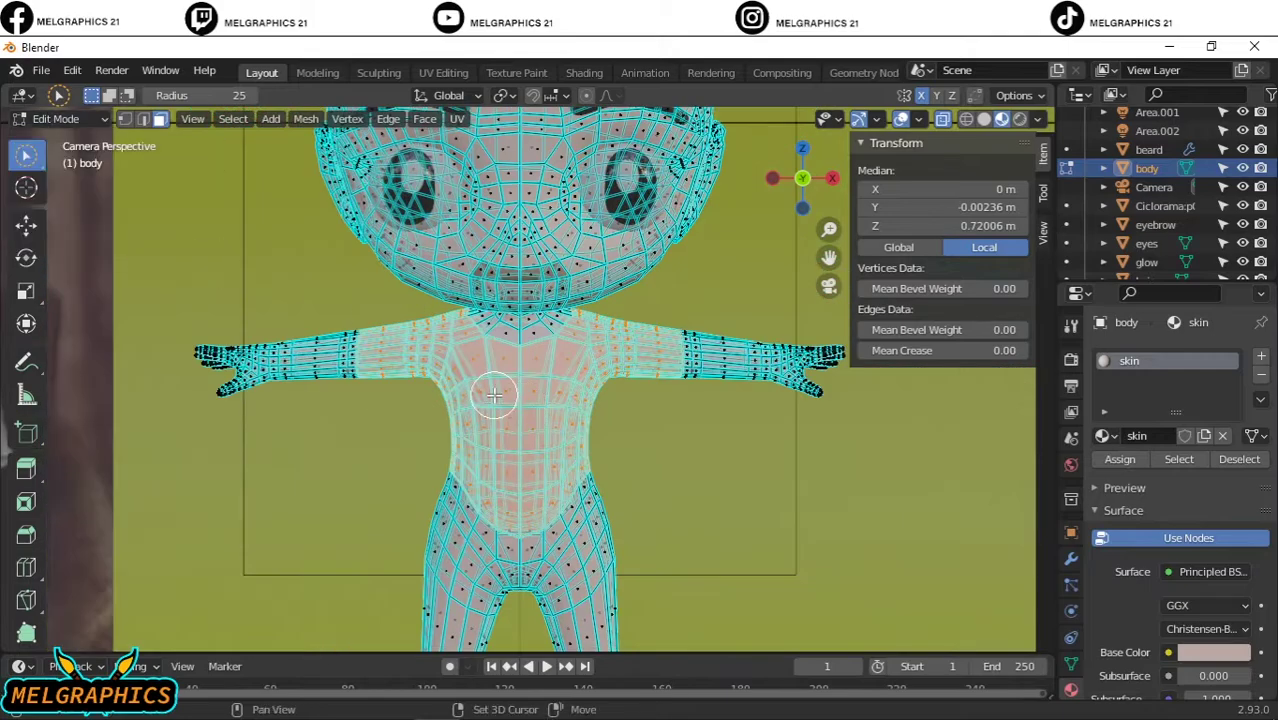
Step: Separate the selected torso faces into a new object and rename it tshirt
{"action": "right_click", "coordinate": [485, 392]}
{"action": "left_click", "coordinate": [575, 617]}
{"action": "left_click", "coordinate": [60, 119]}
{"action": "left_click", "coordinate": [60, 137]}
{"action": "double_click", "coordinate": [1168, 185]}
{"action": "type", "text": "shirt"}
{"action": "key", "text": "Return"}
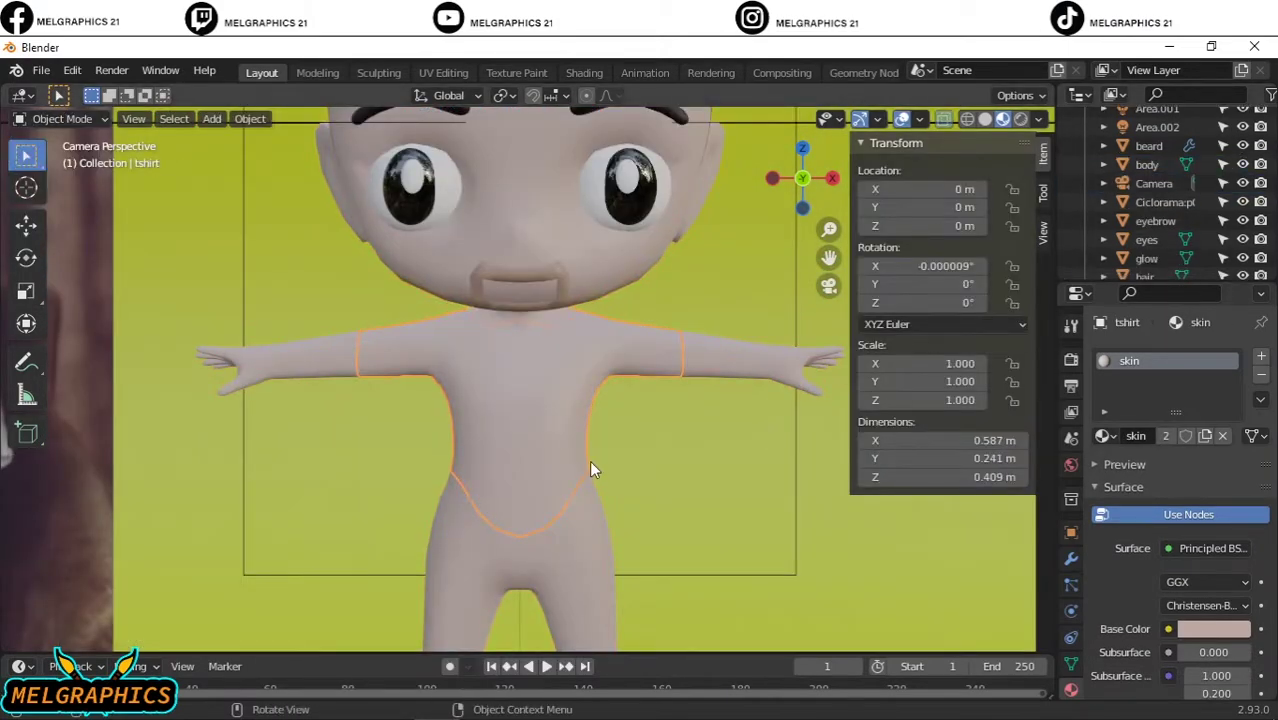
Step: Replace the inherited skin material with a new white material named tshirt
{"action": "left_click", "coordinate": [1261, 376]}
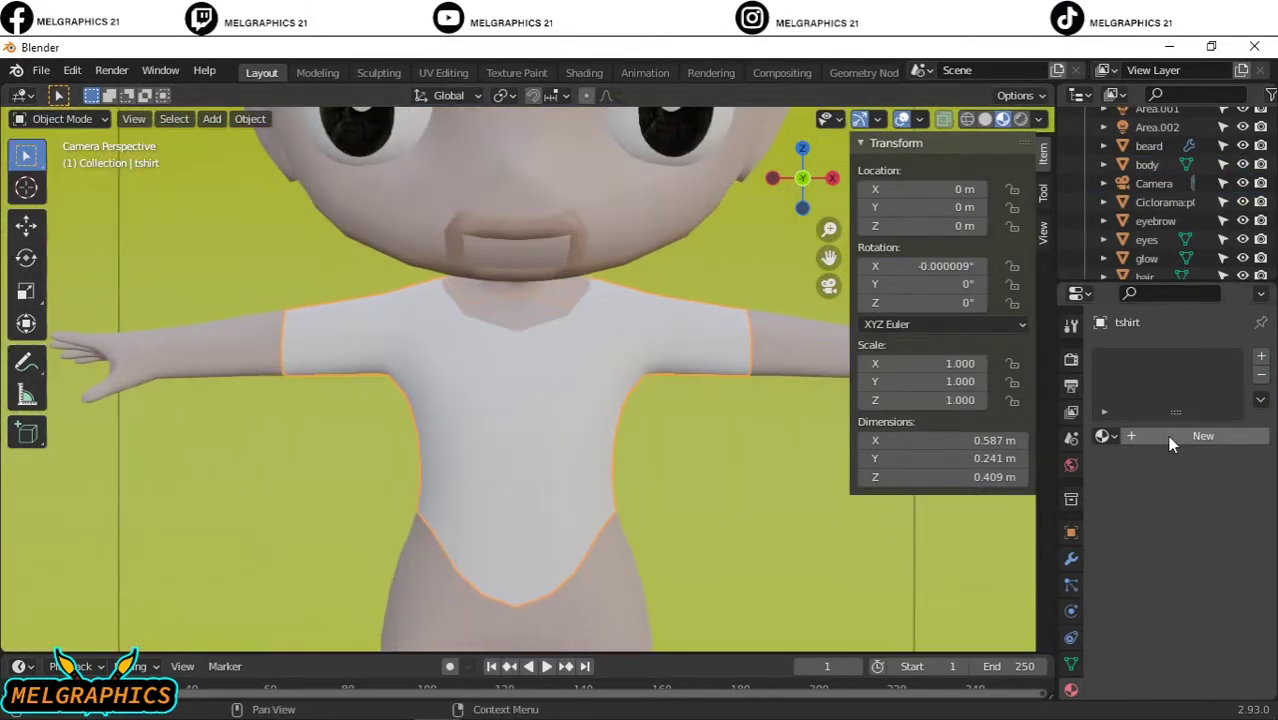
{"action": "left_click", "coordinate": [1180, 435]}
{"action": "double_click", "coordinate": [1157, 361]}
{"action": "type", "text": "tshirt"}
{"action": "left_click", "coordinate": [1238, 630]}
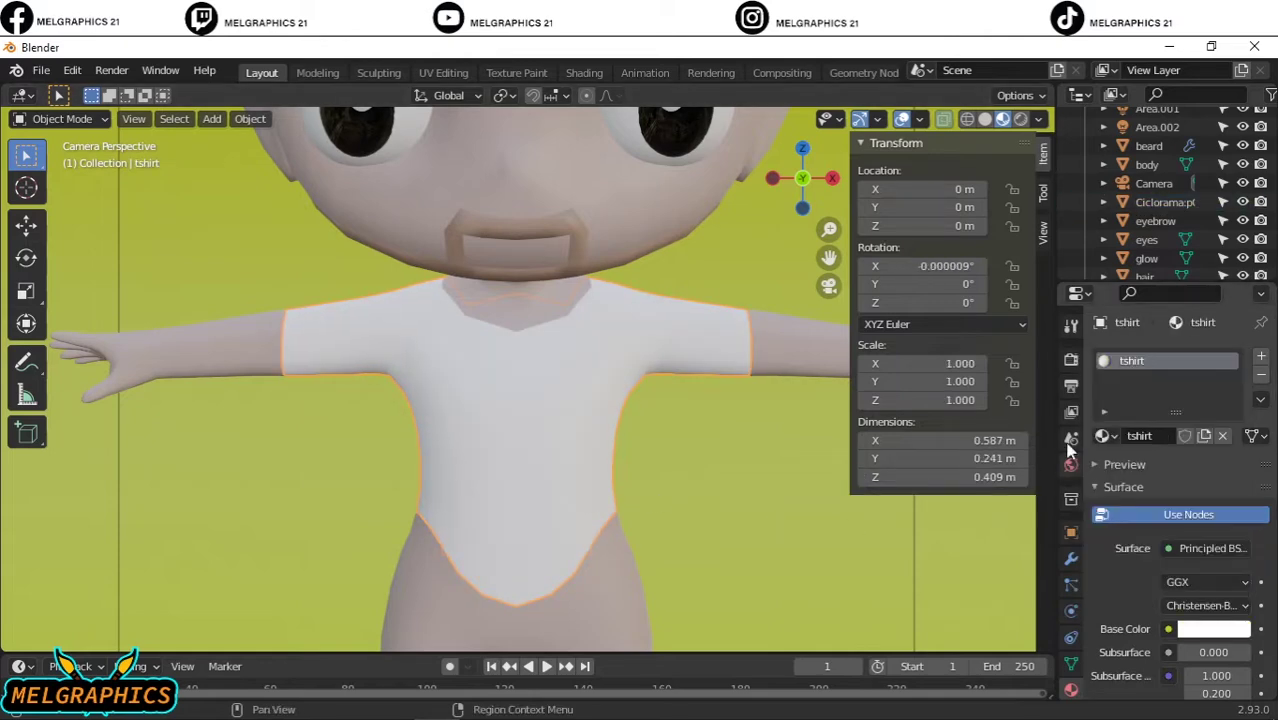
Step: Add a Solidify modifier with 0.01 m thickness to the tshirt
{"action": "left_click", "coordinate": [1071, 559]}
{"action": "left_click", "coordinate": [1144, 356]}
{"action": "left_click", "coordinate": [1198, 461]}
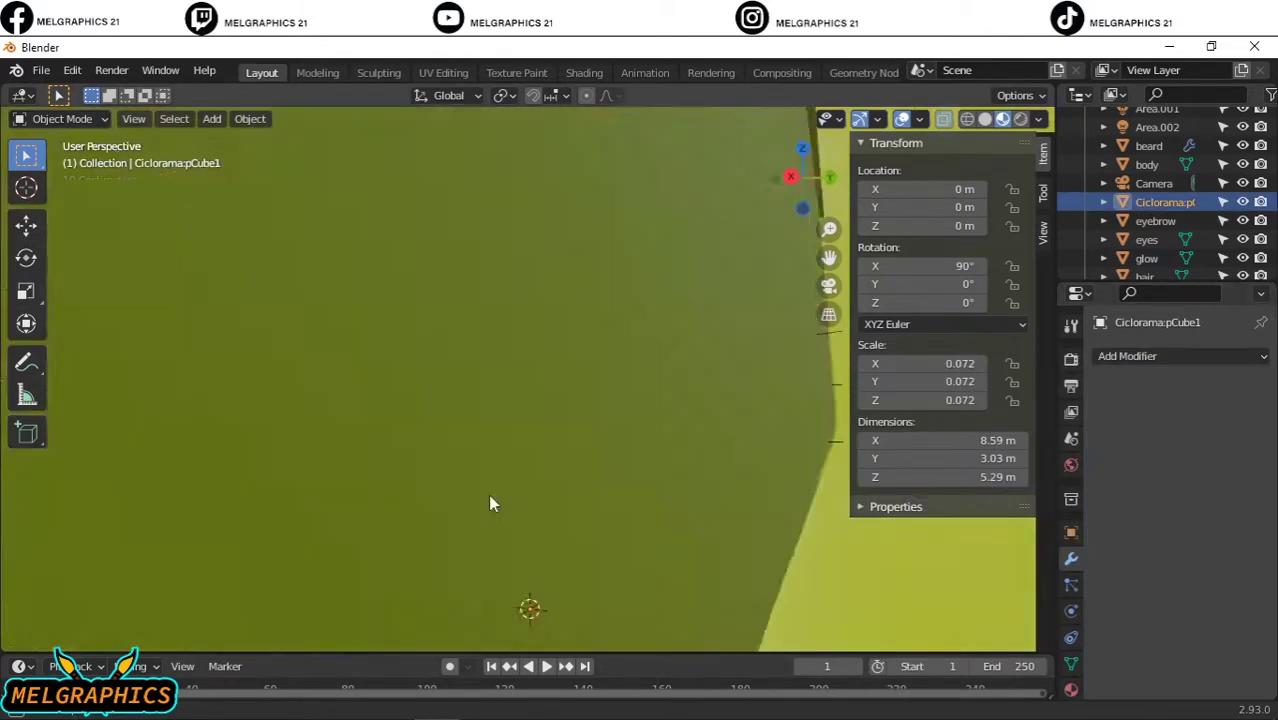
Step: Switch the tshirt to Sculpt Mode and orbit around it from the front view
{"action": "key", "text": "KP_1"}
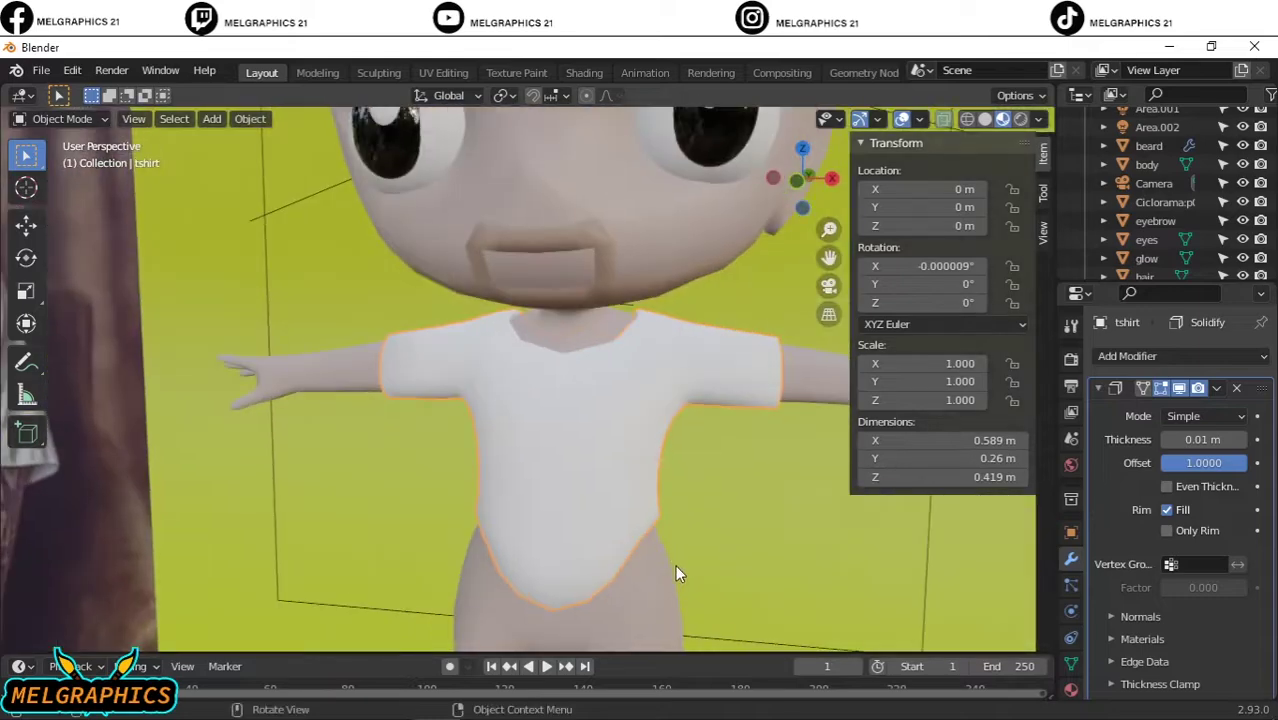
{"action": "left_click", "coordinate": [62, 118]}
{"action": "left_click", "coordinate": [84, 172]}
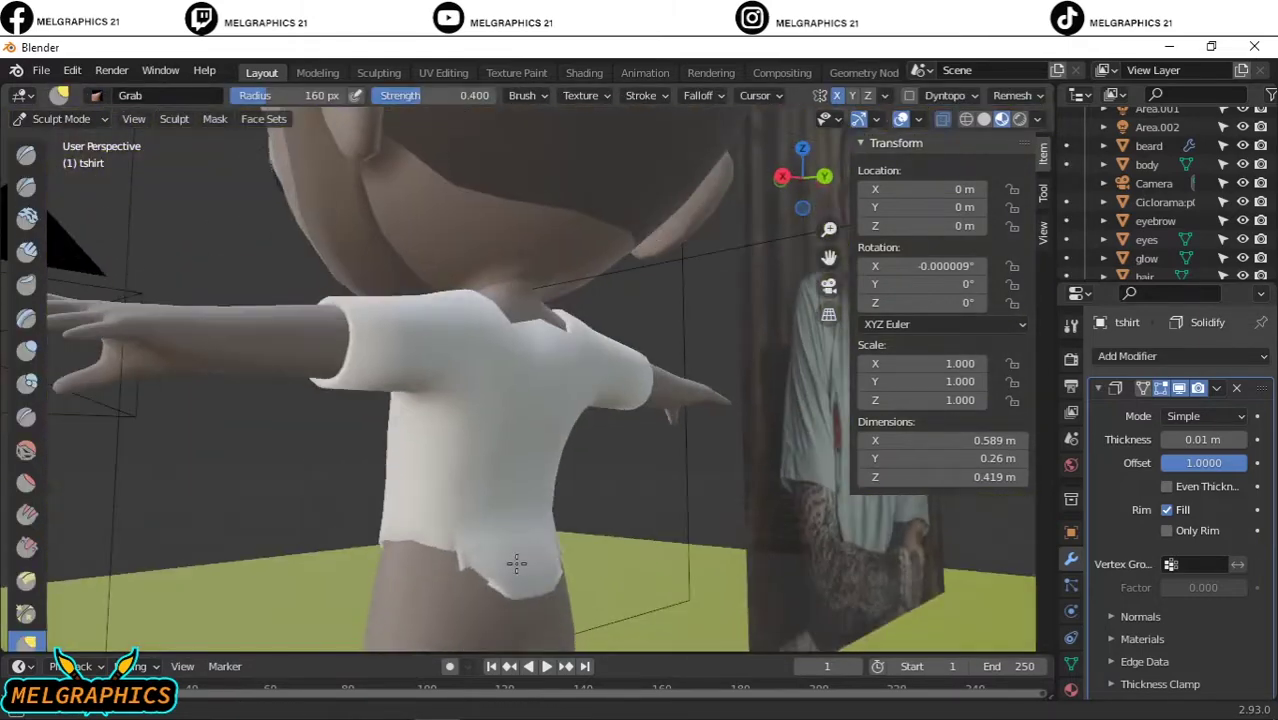
{"action": "middle_click_drag", "start_coordinate": [753, 534], "coordinate": [639, 551]}
{"action": "middle_click_drag", "start_coordinate": [476, 505], "coordinate": [654, 579]}
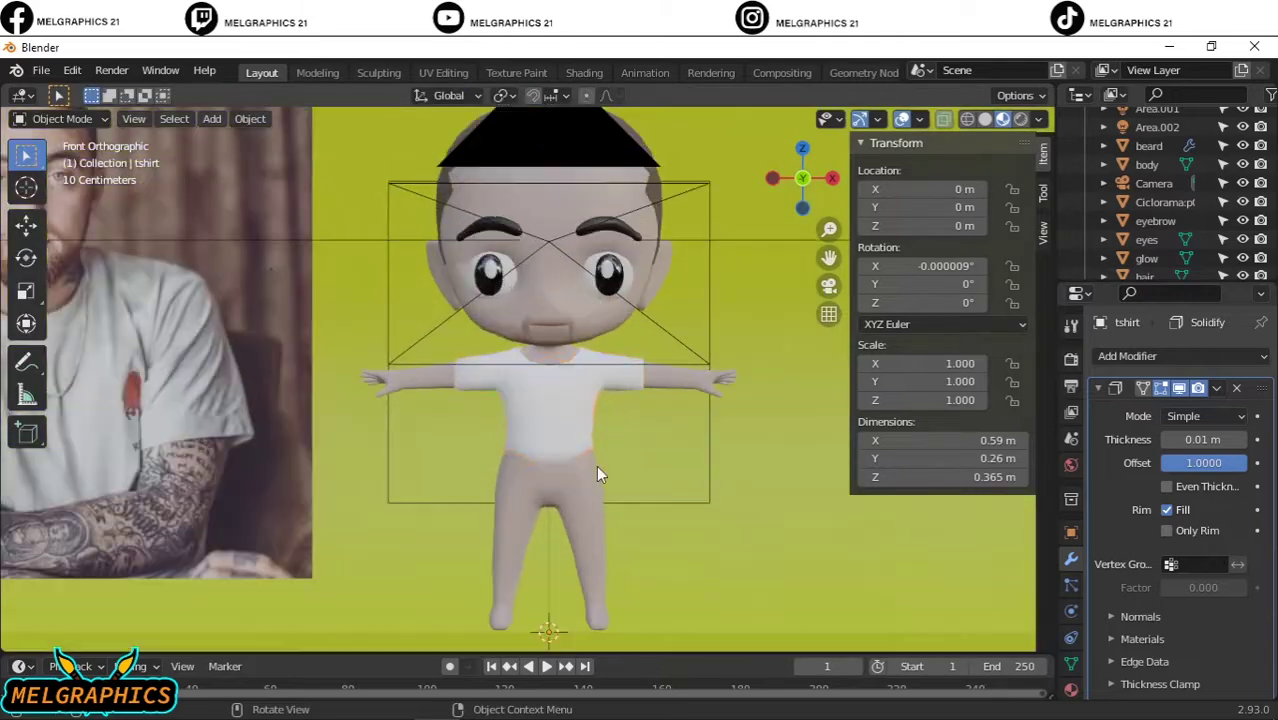
{"action": "left_click", "coordinate": [60, 118]}
{"action": "left_click", "coordinate": [49, 166]}
{"action": "scroll", "coordinate": [560, 323], "scroll_direction": "down", "scroll_amount": 1}
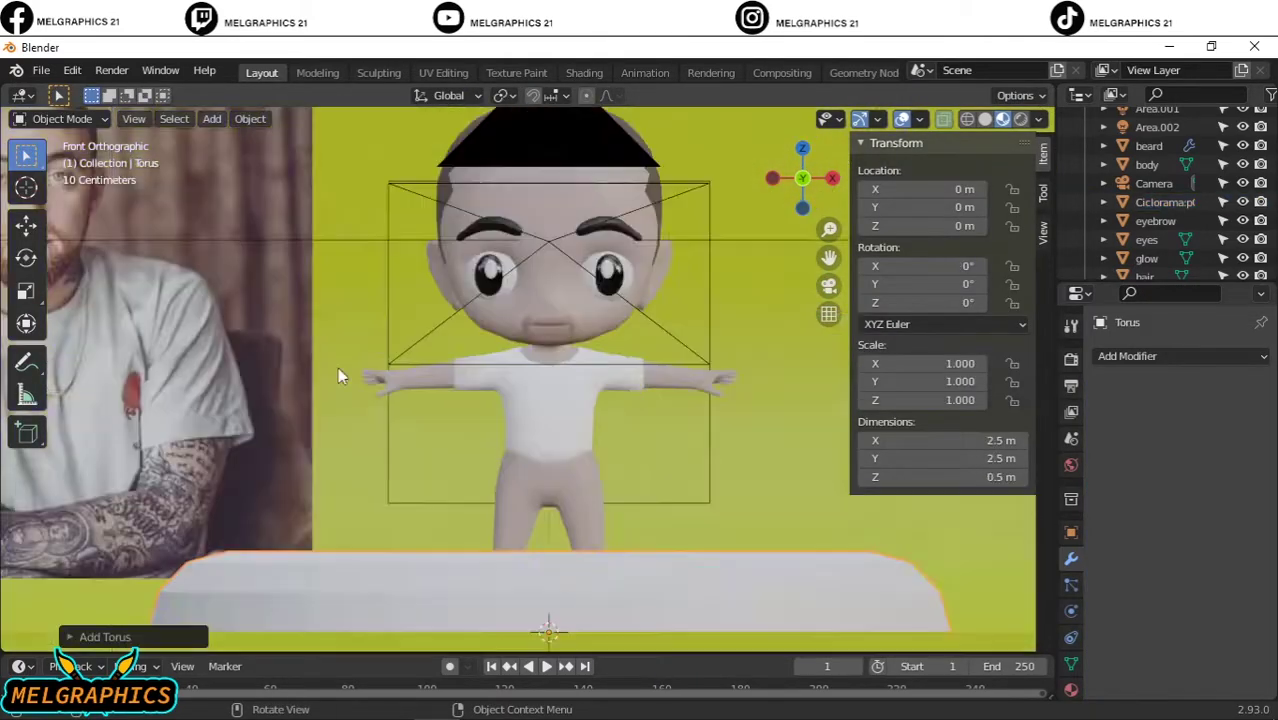
{"action": "scroll", "coordinate": [722, 437], "scroll_direction": "down", "scroll_amount": 4}
{"action": "key", "text": "s"}
{"action": "left_click", "coordinate": [545, 500]}
{"action": "left_click_drag", "start_coordinate": [545, 500], "coordinate": [558, 384]}
{"action": "scroll", "coordinate": [558, 384], "scroll_direction": "up", "scroll_amount": 5}
{"action": "right_click", "coordinate": [576, 373]}
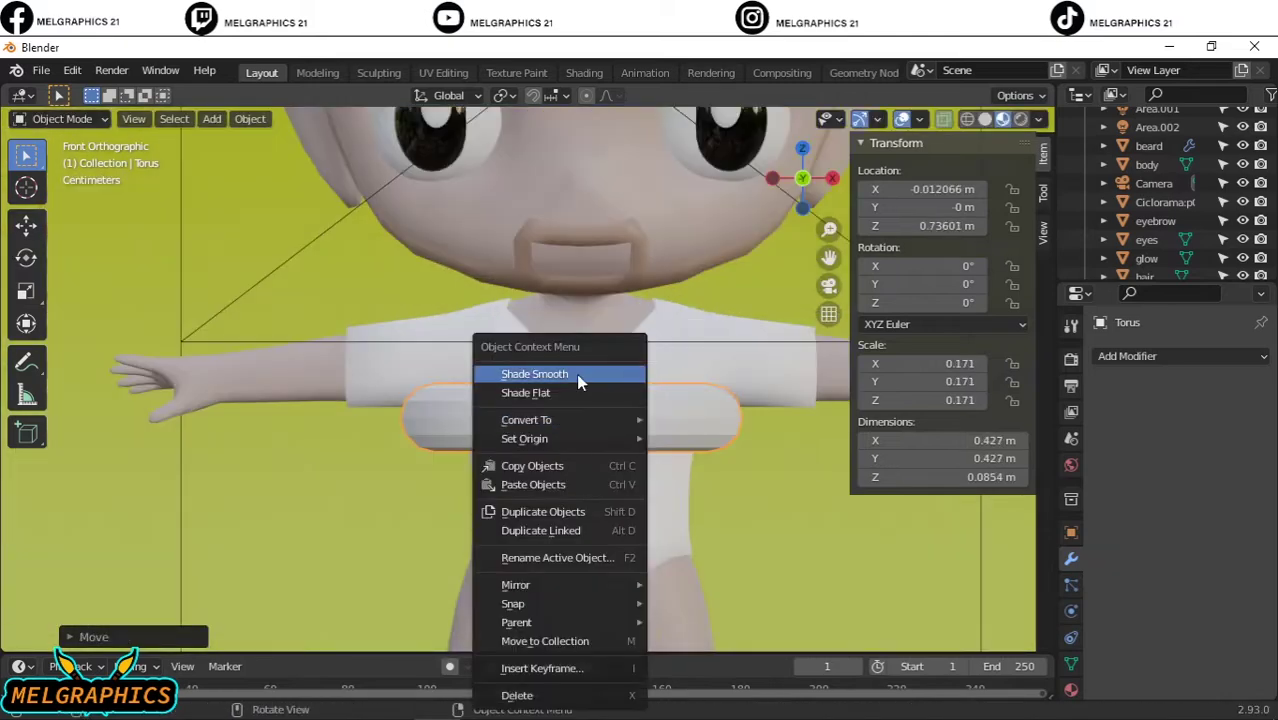
{"action": "left_click", "coordinate": [576, 373]}
{"action": "left_click_drag", "start_coordinate": [930, 265], "coordinate": [975, 265]}
{"action": "key", "text": "KP_3"}
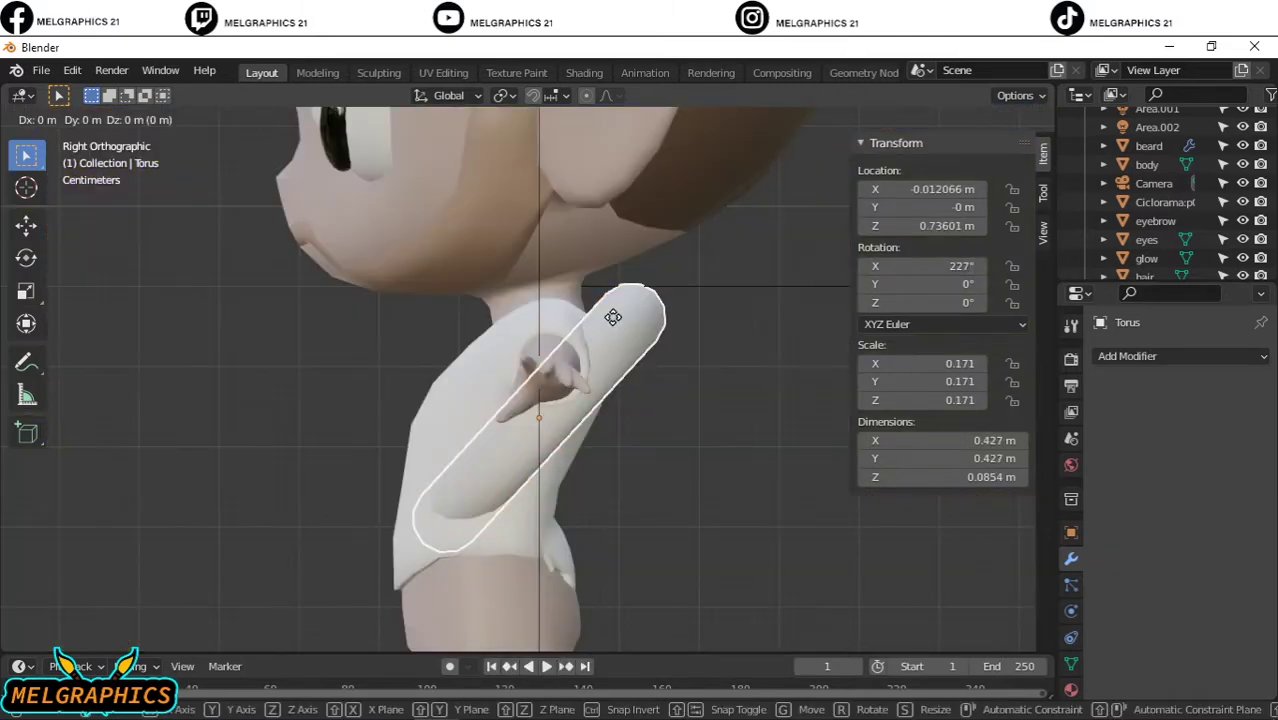
{"action": "key", "text": "s"}
{"action": "left_click", "coordinate": [475, 412]}
{"action": "key", "text": "g"}
{"action": "left_click", "coordinate": [473, 357]}
{"action": "key", "text": "KP_1"}
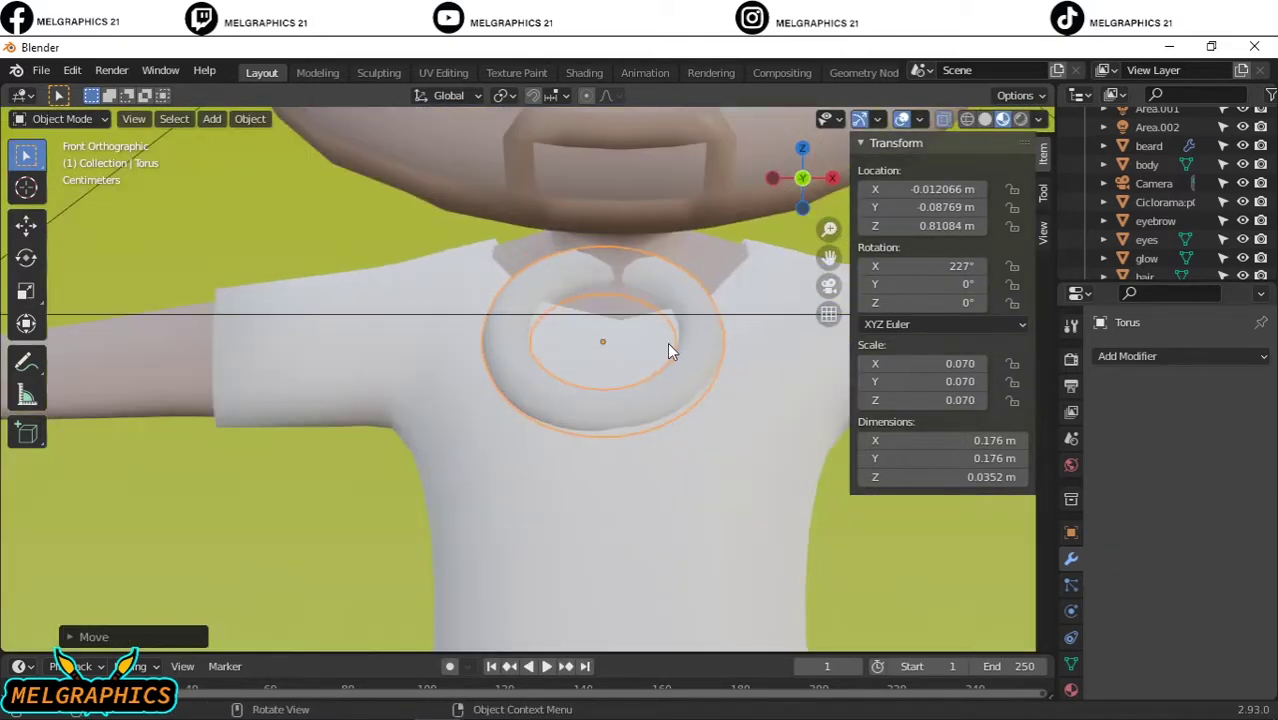
{"action": "key", "text": "s"}
{"action": "left_click", "coordinate": [727, 342]}
{"action": "mouse_move", "coordinate": [975, 477]}
{"action": "left_mouse_down"}
{"action": "mouse_move", "coordinate": [1000, 477]}
{"action": "mouse_move", "coordinate": [950, 477]}
{"action": "left_mouse_up"}
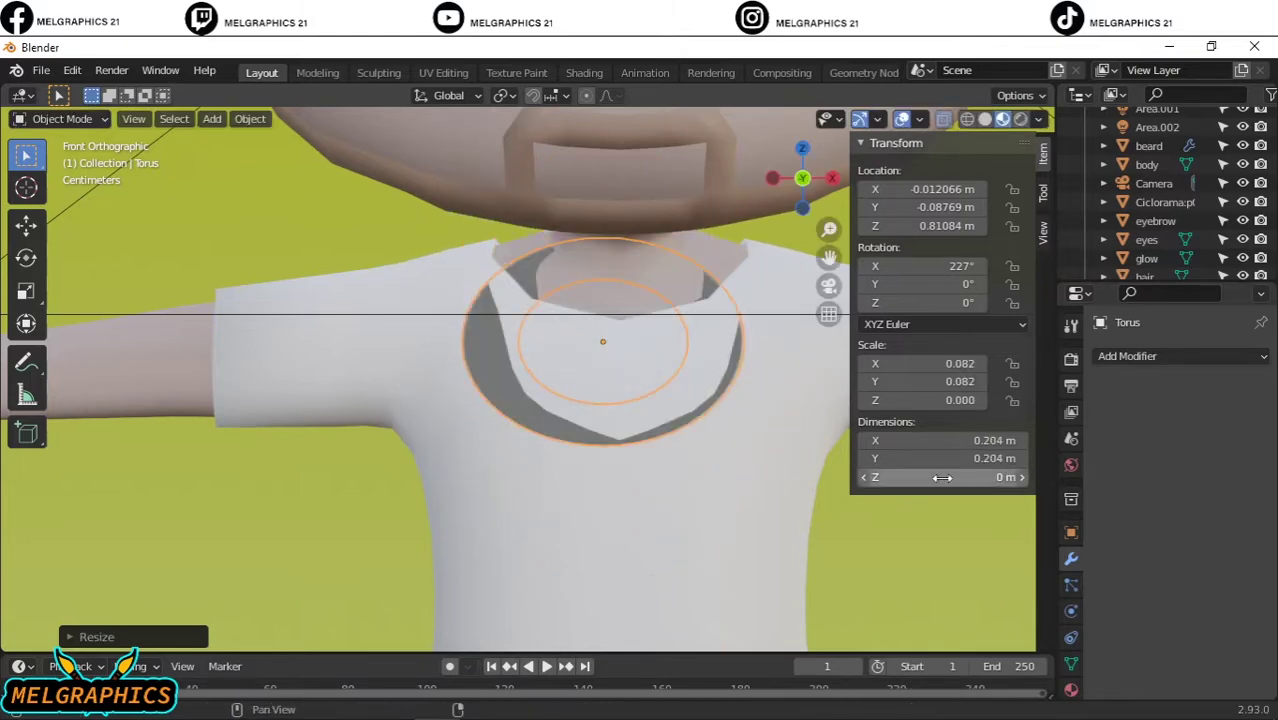
{"action": "key", "text": "KP_3"}
{"action": "key", "text": "g"}
{"action": "key", "text": "y"}
{"action": "left_click", "coordinate": [313, 344]}
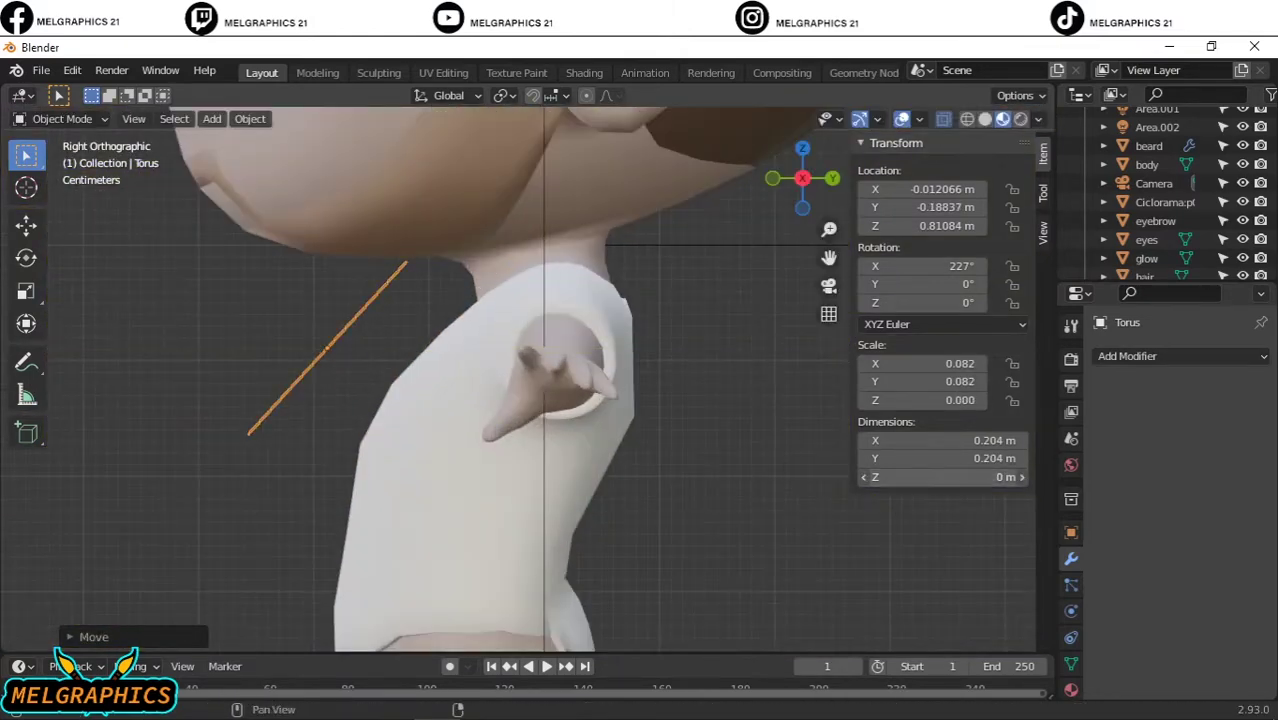
{"action": "left_click_drag", "start_coordinate": [985, 477], "coordinate": [1000, 477]}
{"action": "middle_click_drag", "start_coordinate": [887, 543], "coordinate": [624, 446]}
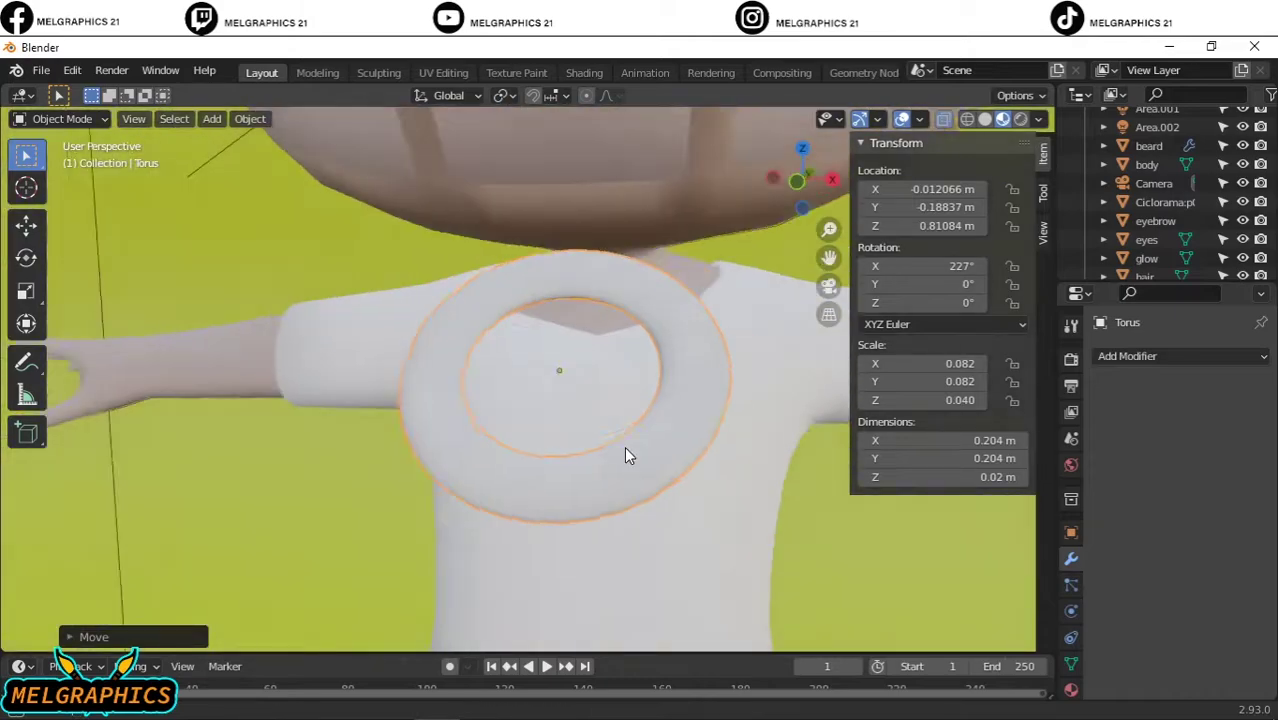
{"action": "type", "text": "0.02"}
{"action": "key", "text": "Return"}
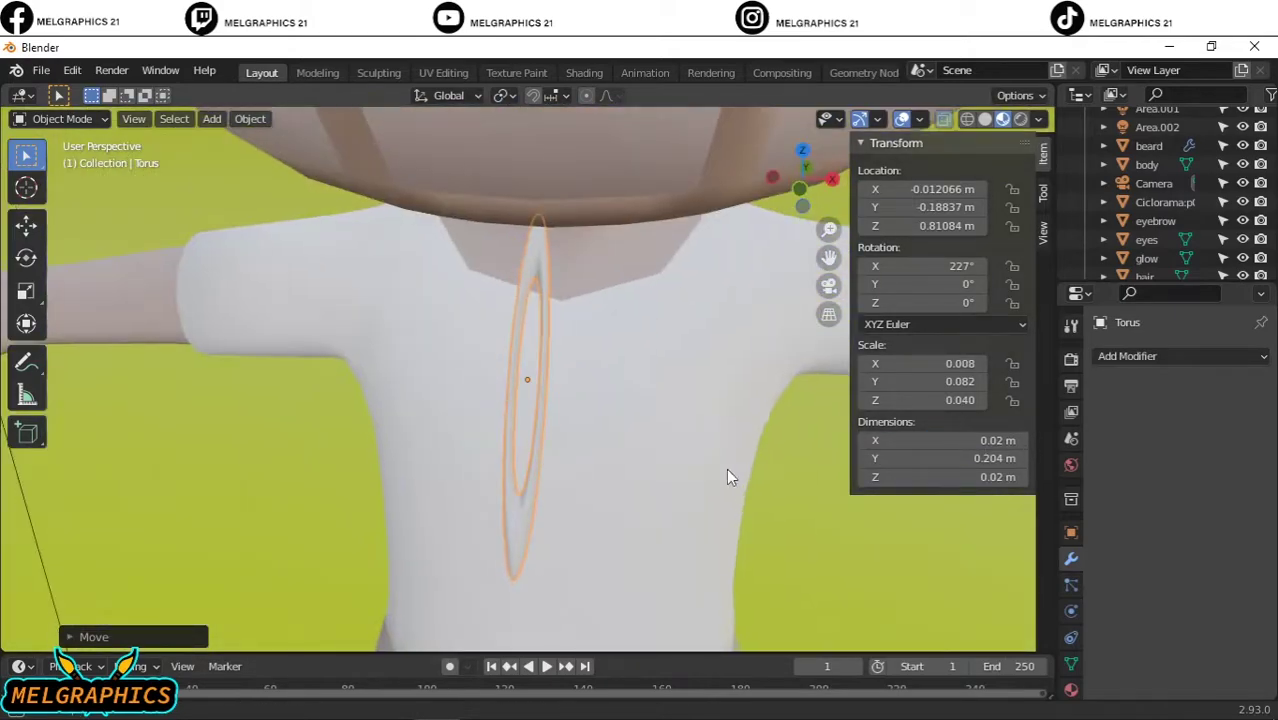
{"action": "middle_click_drag", "start_coordinate": [726, 468], "coordinate": [737, 455]}
{"action": "scroll", "coordinate": [737, 455], "scroll_direction": "down", "scroll_amount": 3}
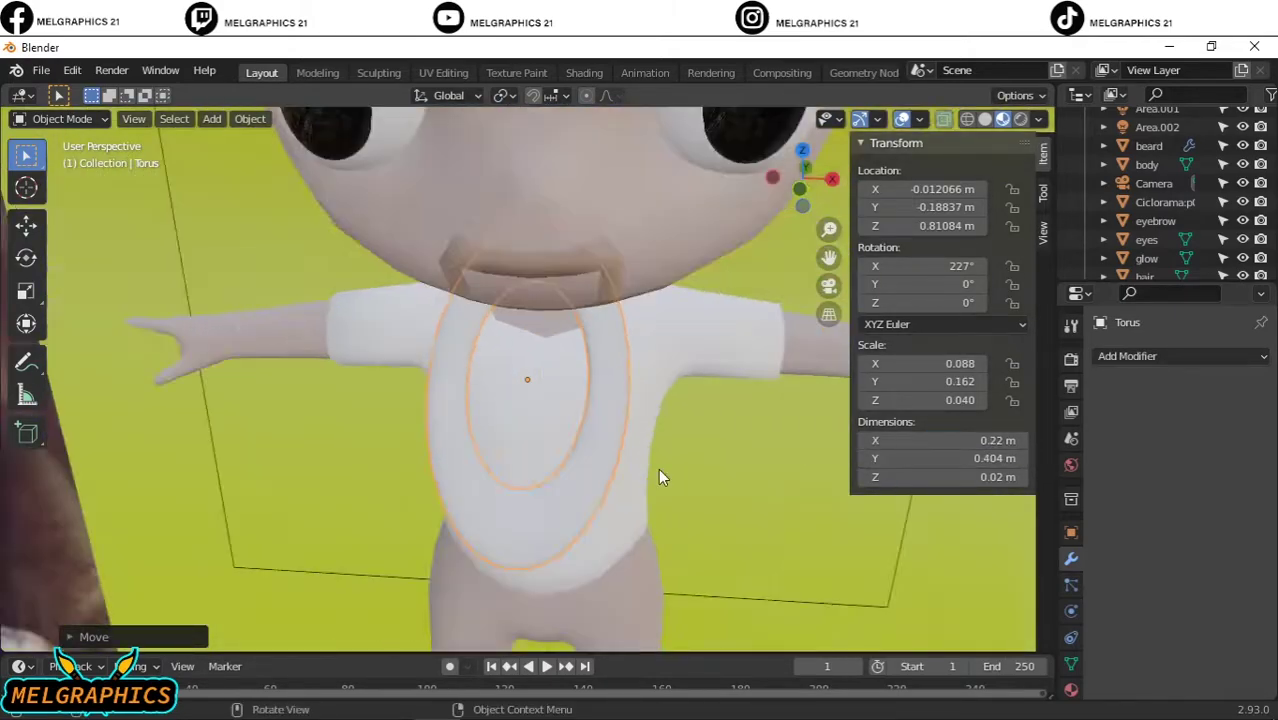
{"action": "mouse_move", "coordinate": [658, 468]}
{"action": "middle_mouse_down"}
{"action": "mouse_move", "coordinate": [749, 426]}
{"action": "mouse_move", "coordinate": [642, 457]}
{"action": "middle_mouse_up"}
{"action": "key", "text": "KP_3"}
{"action": "key", "text": "g"}
{"action": "key", "text": "y"}
{"action": "left_click", "coordinate": [795, 382]}
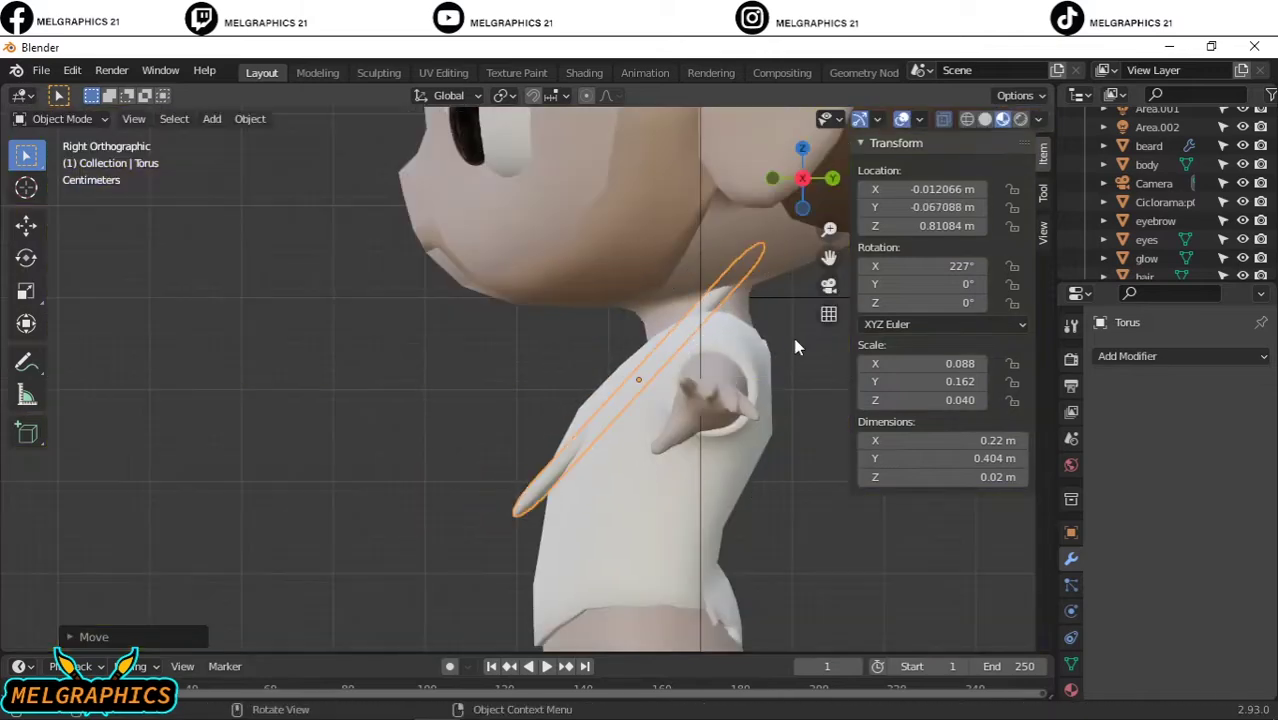
{"action": "left_click_drag", "start_coordinate": [925, 266], "coordinate": [960, 266]}
{"action": "key", "text": "g"}
{"action": "key", "text": "y"}
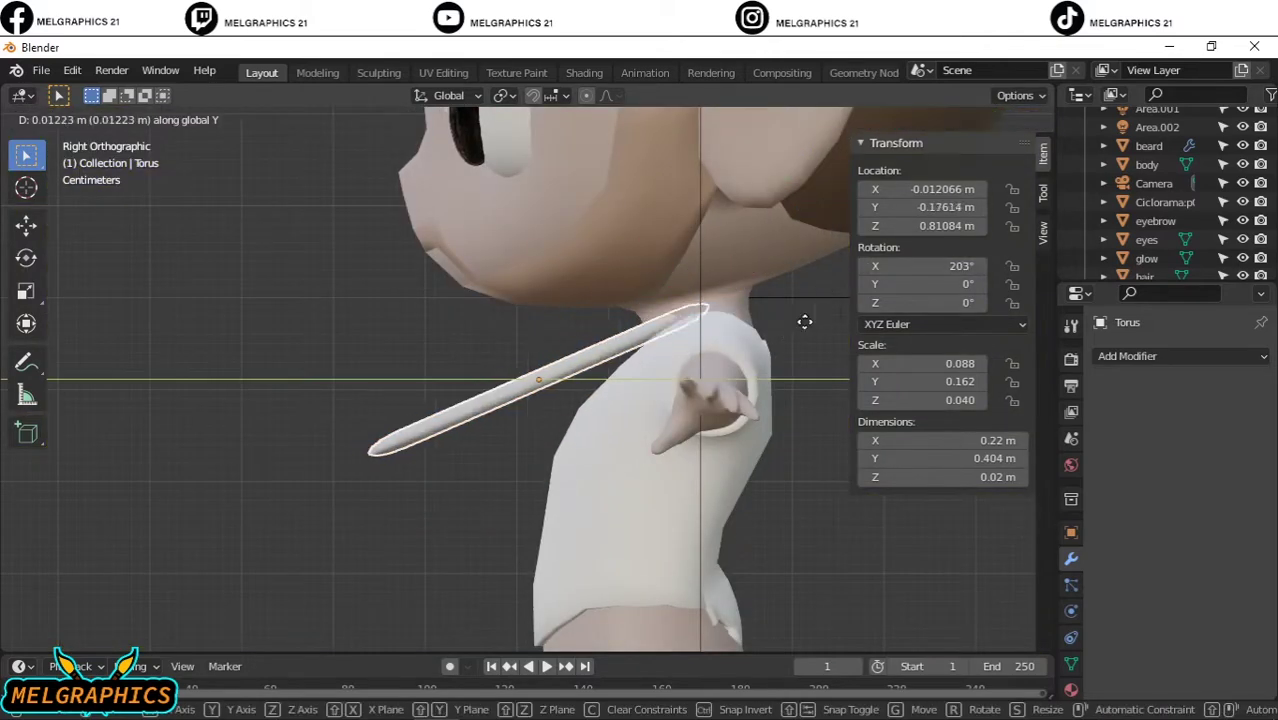
{"action": "left_click", "coordinate": [803, 319]}
{"action": "key", "text": "KP_1"}
{"action": "key", "text": "s"}
{"action": "key", "text": "Escape"}
Step: Delete the torus, then add a small UV sphere and place it on the chest
{"action": "key", "text": "Delete"}
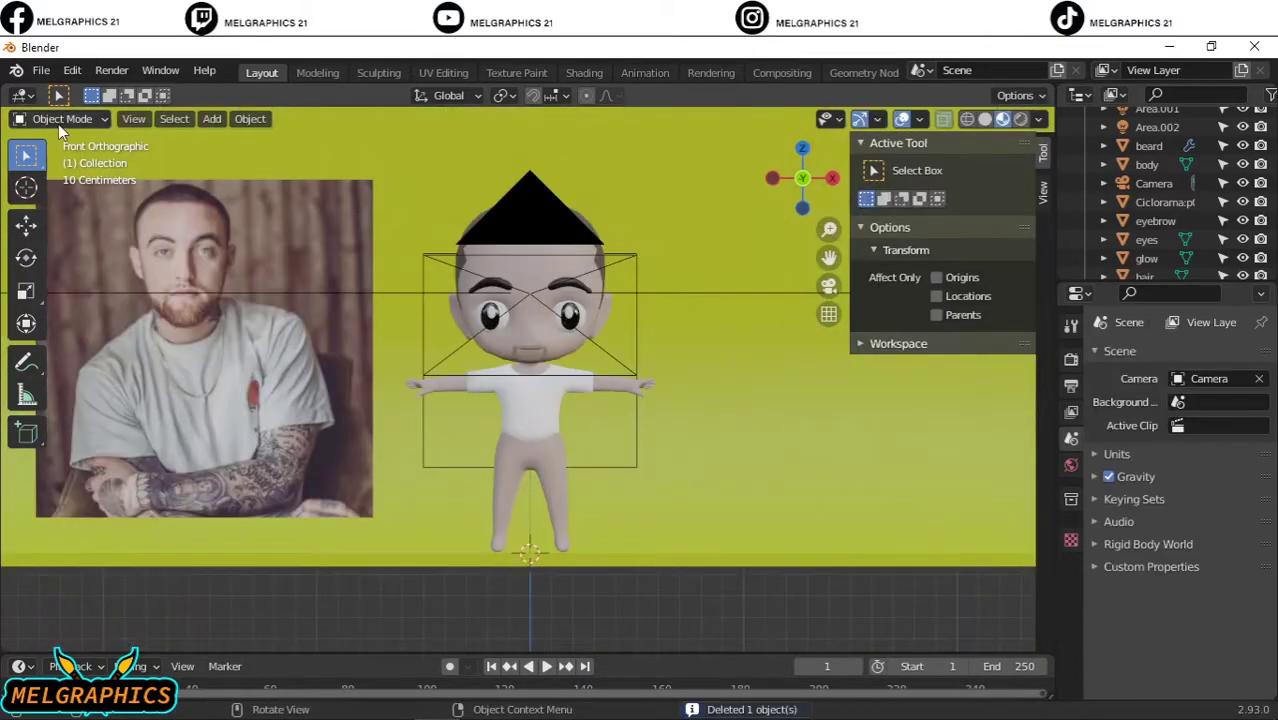
{"action": "scroll", "coordinate": [495, 367], "scroll_direction": "up", "scroll_amount": 3}
{"action": "key", "text": "shift+a"}
{"action": "left_click", "coordinate": [537, 322]}
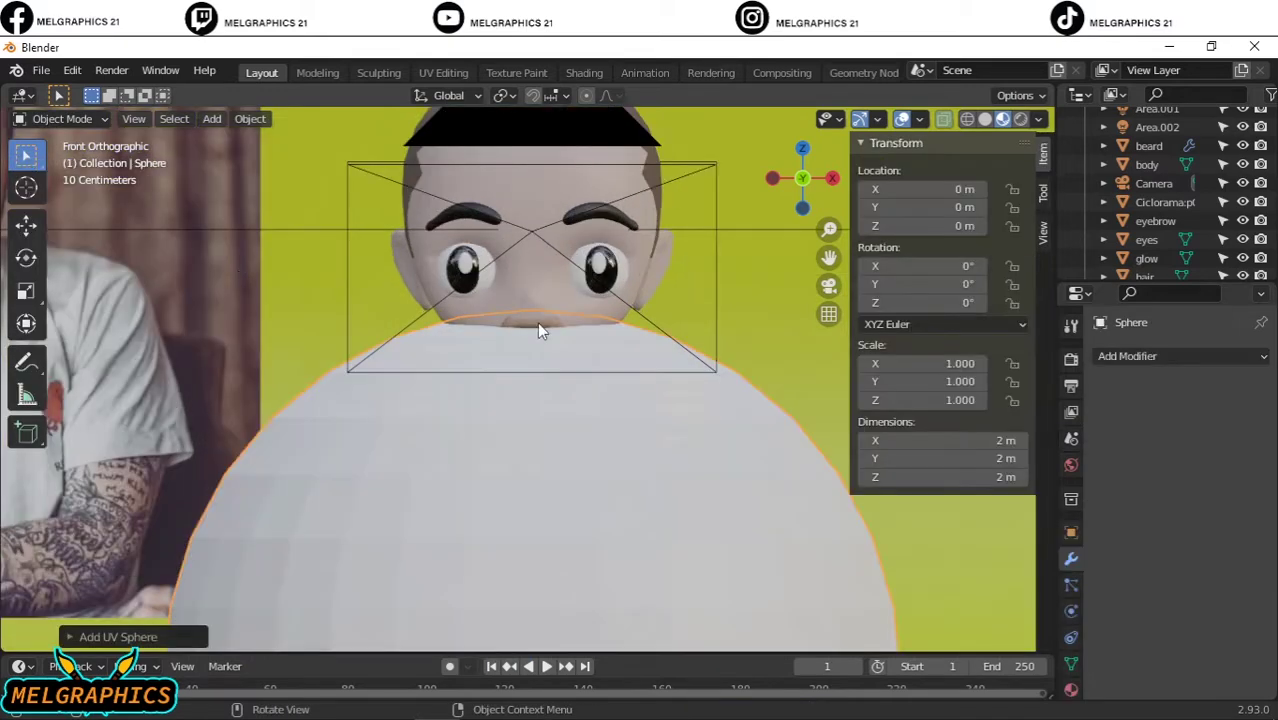
{"action": "key", "text": "s"}
{"action": "key", "text": "g"}
{"action": "left_click", "coordinate": [542, 416]}
{"action": "key", "text": "KP_3"}
{"action": "key", "text": "g"}
{"action": "key", "text": "y"}
{"action": "left_click", "coordinate": [442, 414]}
Step: Sculpt the sphere with a resized Snake Hook brush, pulling a tail upward
{"action": "key", "text": "KP_1"}
{"action": "key", "text": "s"}
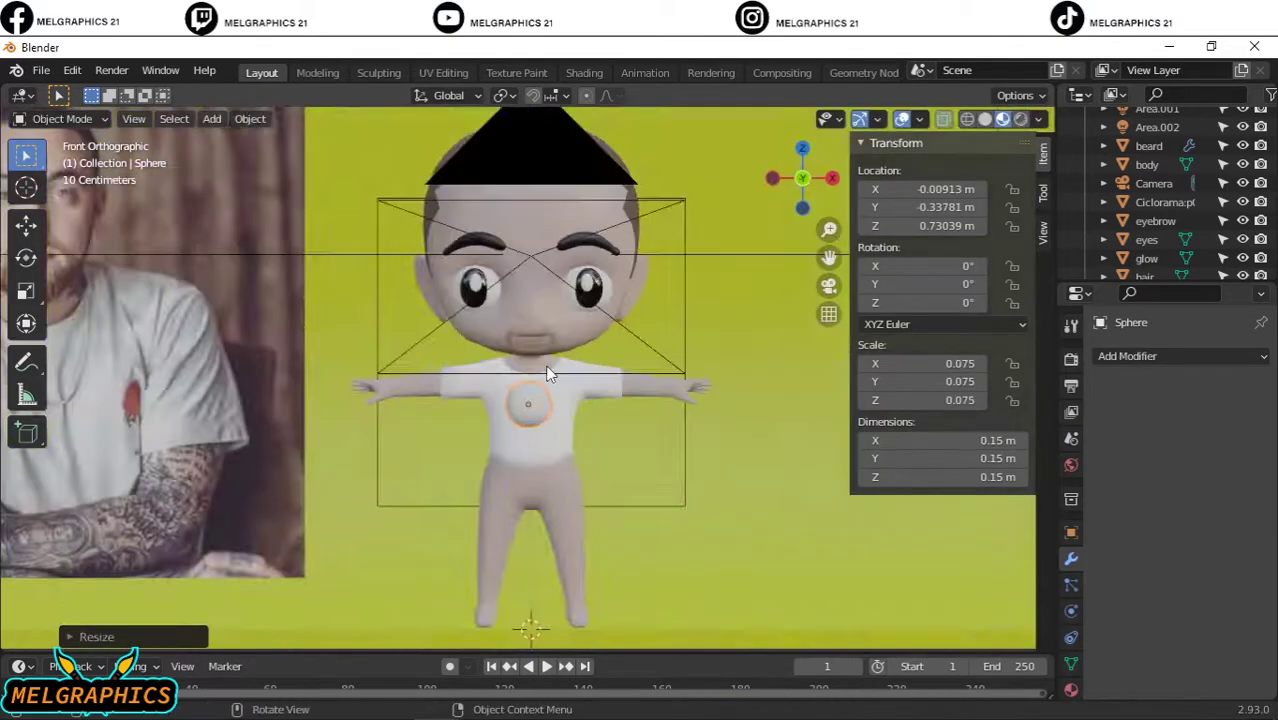
{"action": "scroll", "coordinate": [534, 496], "scroll_direction": "up", "scroll_amount": 5}
{"action": "key", "text": "f"}
{"action": "left_click", "coordinate": [620, 330]}
{"action": "key", "text": "k"}
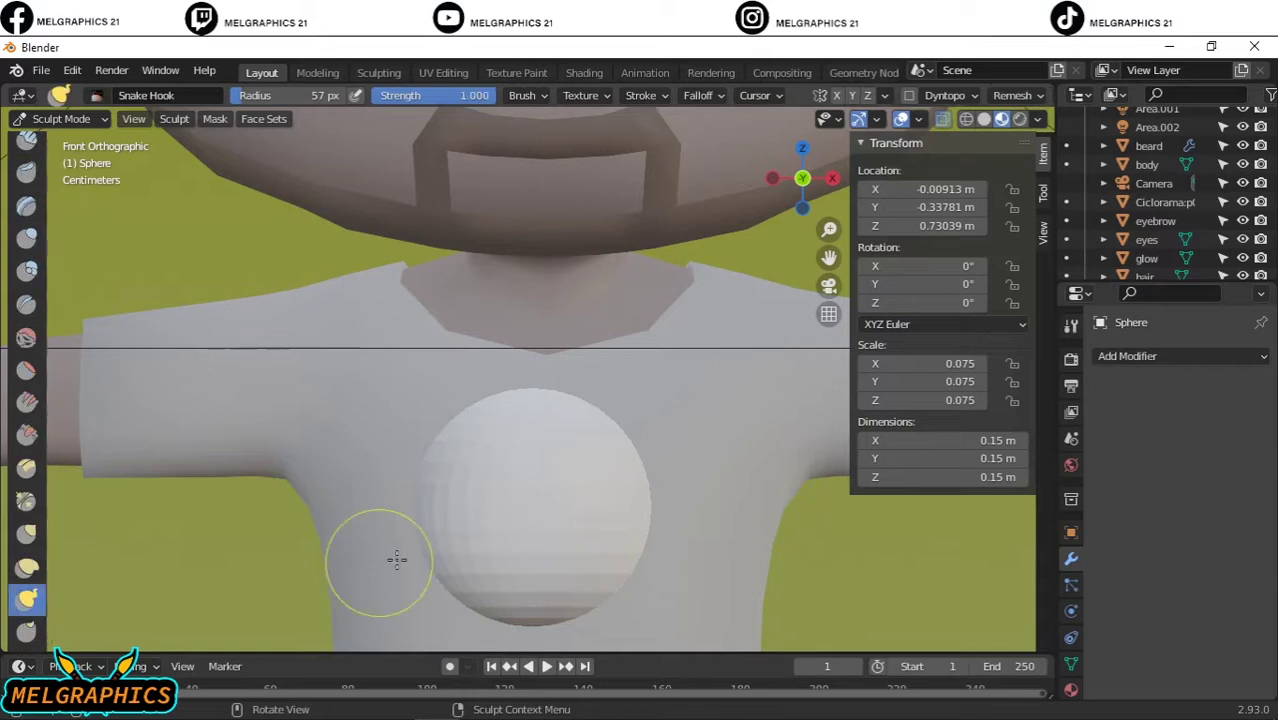
{"action": "left_click_drag", "start_coordinate": [379, 556], "coordinate": [321, 225]}
Step: Try reshaping the sphere with a larger Grab brush, then undo all sculpt edits
{"action": "key", "text": "ctrl+z"}
{"action": "key", "text": "g"}
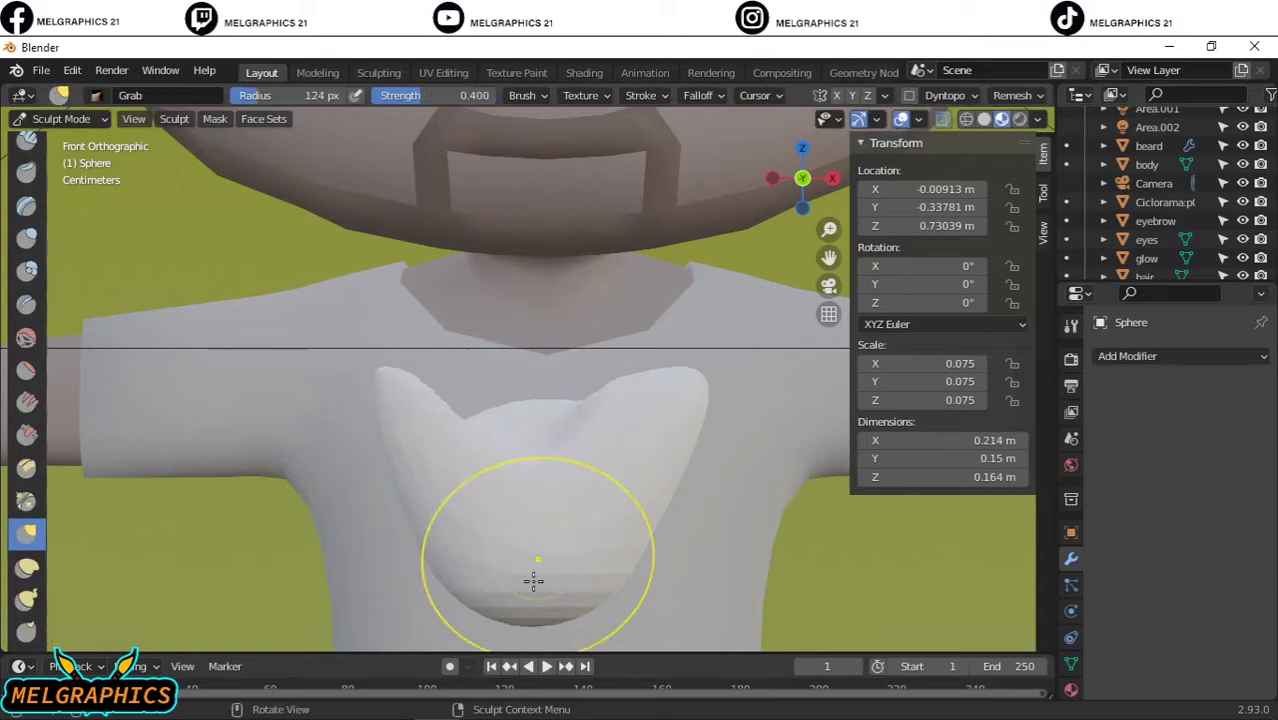
{"action": "key", "text": "ctrl+z"}
{"action": "key", "text": "f"}
{"action": "left_click", "coordinate": [639, 471]}
{"action": "left_click_drag", "start_coordinate": [533, 470], "coordinate": [533, 348]}
{"action": "key", "text": "ctrl+z"}
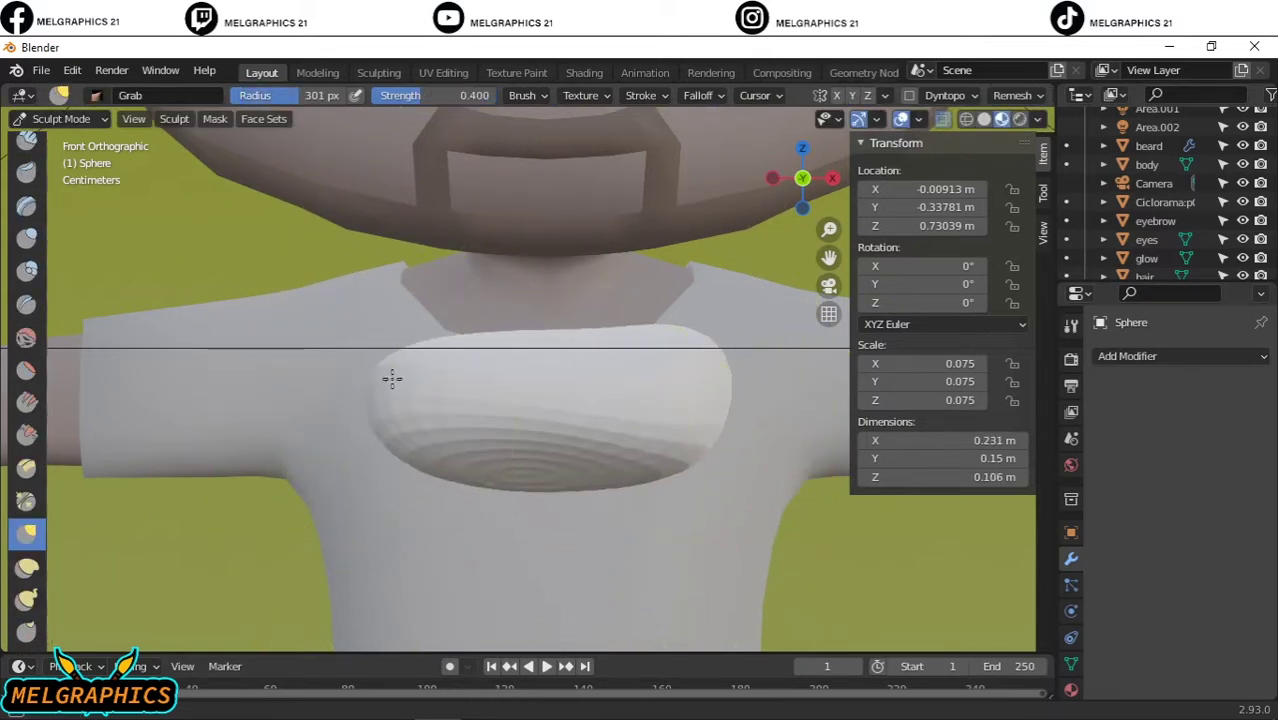
{"action": "left_click_drag", "start_coordinate": [391, 374], "coordinate": [690, 428]}
{"action": "key", "text": "ctrl+z"}
Step: Return to Object Mode and delete the trial sphere
{"action": "left_click", "coordinate": [61, 118]}
{"action": "left_click", "coordinate": [57, 134]}
{"action": "key", "text": "Delete"}
Step: Circle-select the left thigh faces and separate them into a new pants object
{"action": "key", "text": "Tab"}
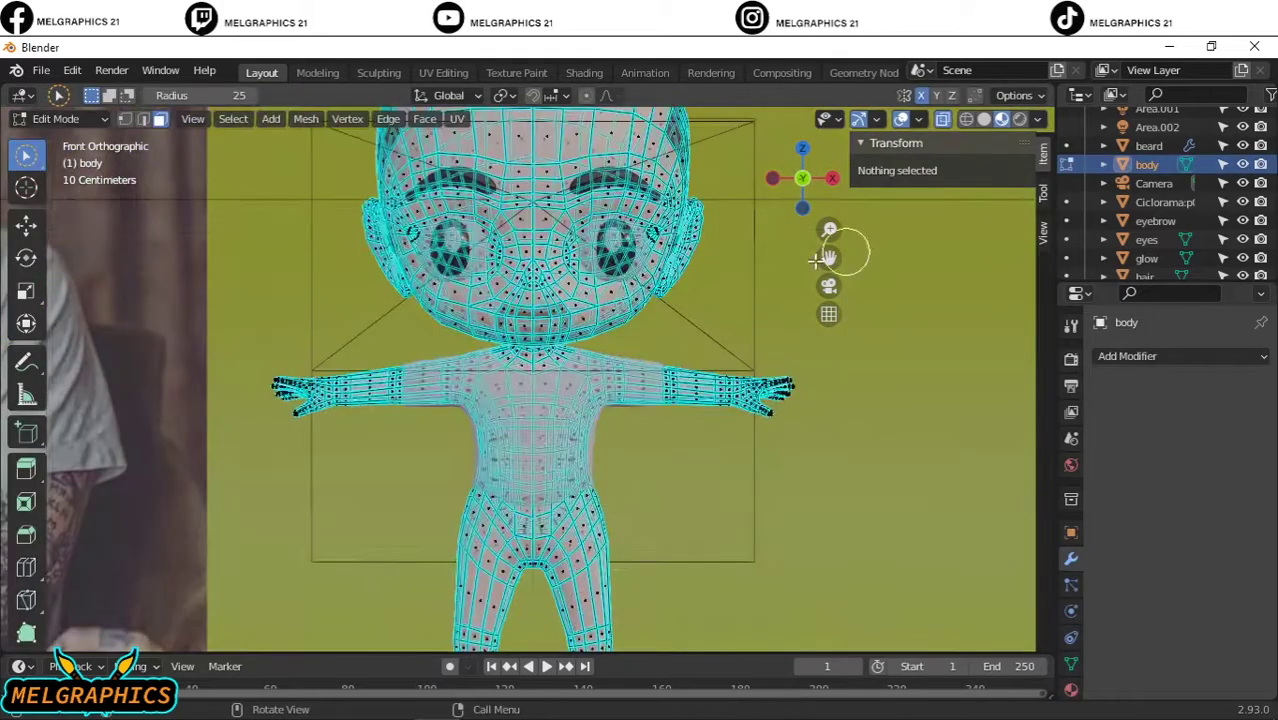
{"action": "scroll", "coordinate": [633, 488], "scroll_direction": "down", "scroll_amount": 2}
{"action": "scroll", "coordinate": [507, 482], "scroll_direction": "up", "scroll_amount": 4}
{"action": "key", "text": "c"}
{"action": "left_click_drag", "start_coordinate": [530, 330], "coordinate": [507, 482]}
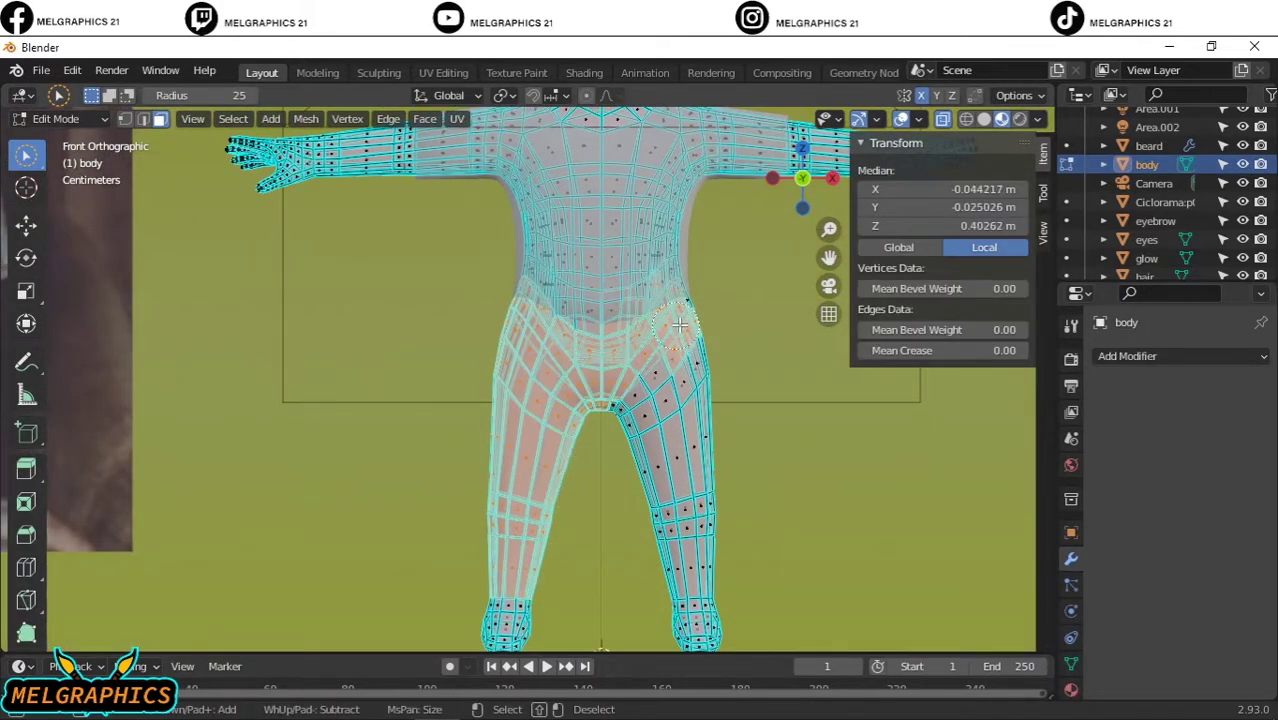
{"action": "right_click", "coordinate": [137, 261]}
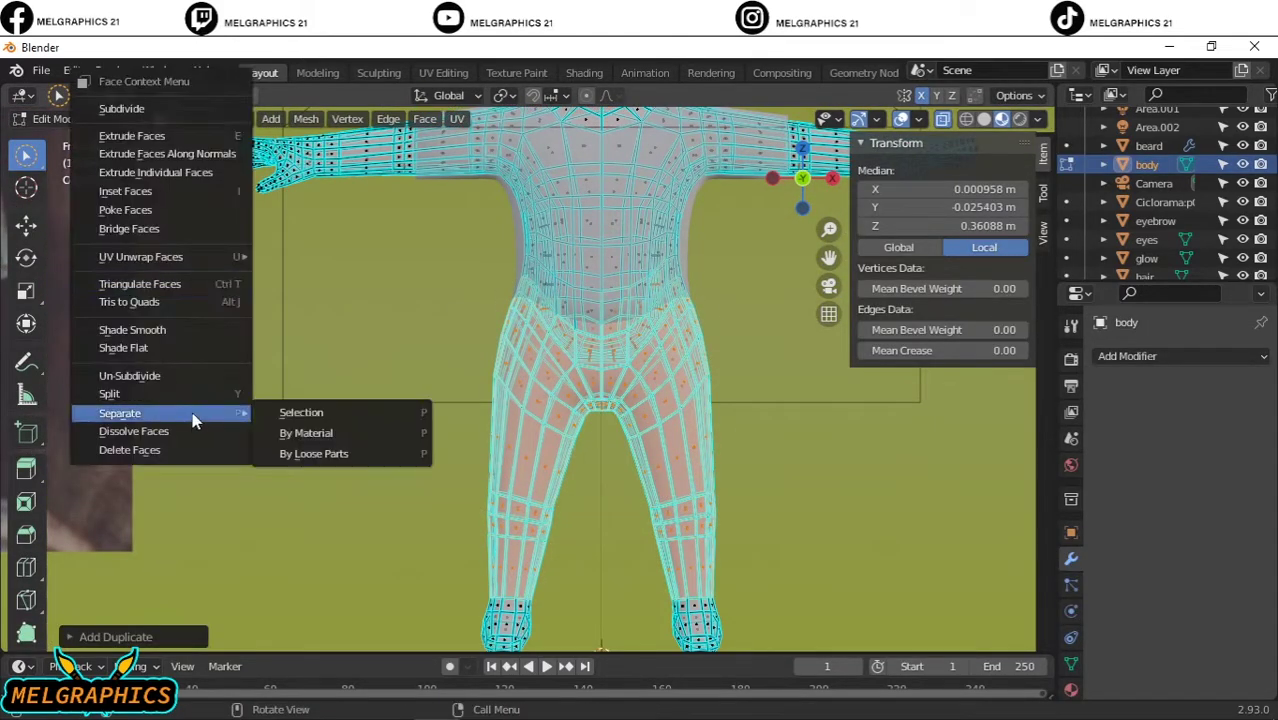
{"action": "left_click", "coordinate": [285, 411]}
{"action": "key", "text": "Tab"}
Step: Give the pants a Solidify modifier and a new material named pants
{"action": "left_click", "coordinate": [1127, 356]}
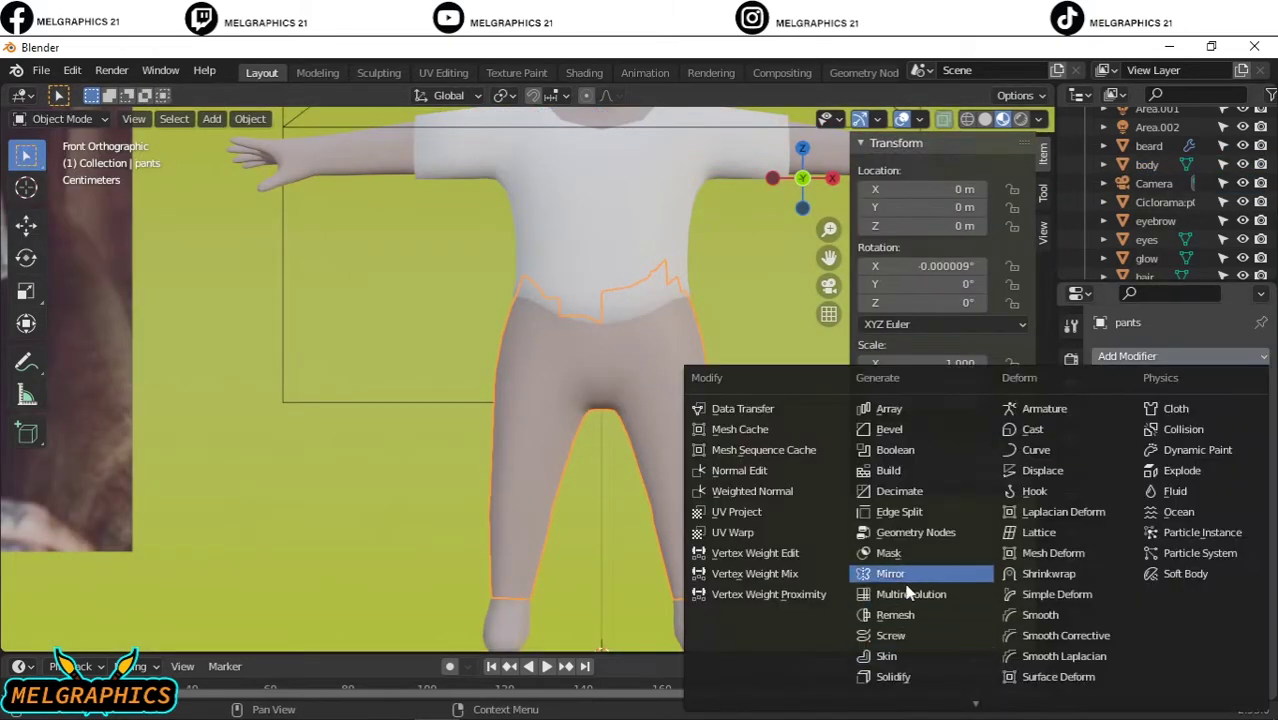
{"action": "left_click", "coordinate": [905, 672]}
{"action": "left_click", "coordinate": [1071, 689]}
{"action": "left_click", "coordinate": [1188, 435]}
{"action": "double_click", "coordinate": [1150, 360]}
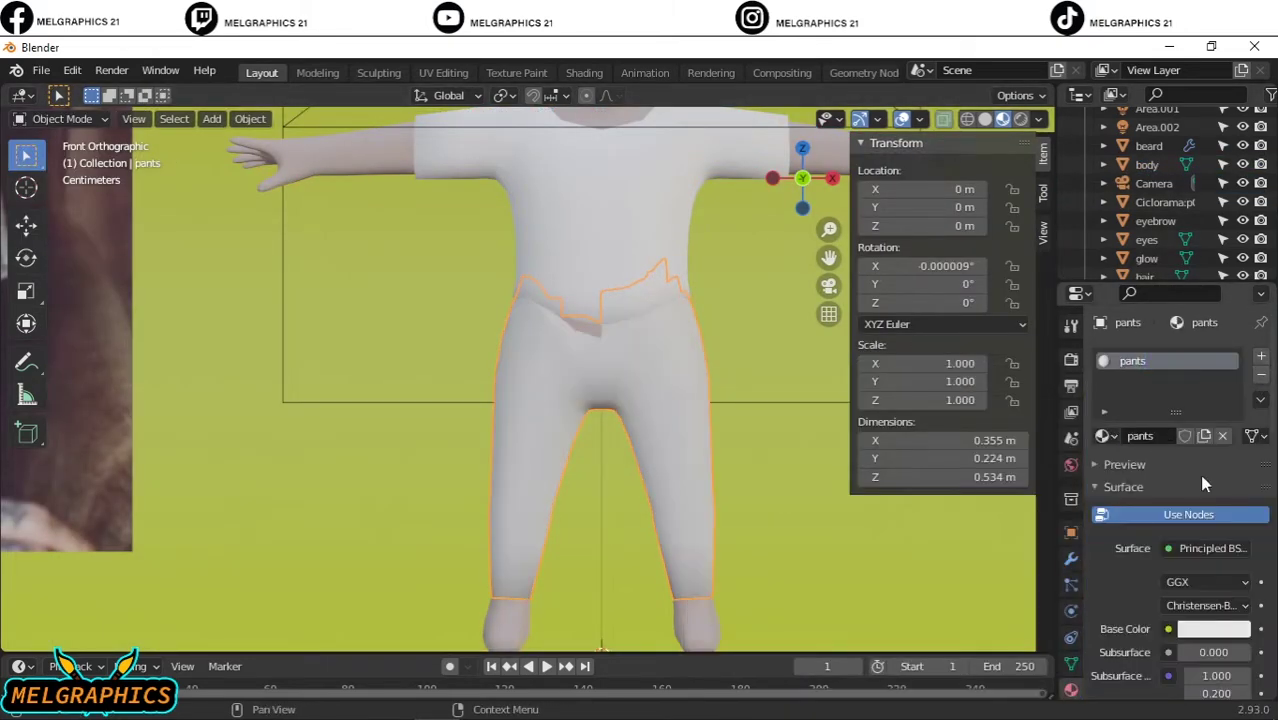
Step: Select the body's leg faces in Edit Mode and convert the triangles to quads
{"action": "left_click", "coordinate": [734, 401]}
{"action": "mouse_move", "coordinate": [734, 401]}
{"action": "middle_mouse_down"}
{"action": "mouse_move", "coordinate": [465, 423]}
{"action": "mouse_move", "coordinate": [637, 423]}
{"action": "mouse_move", "coordinate": [660, 287]}
{"action": "middle_mouse_up"}
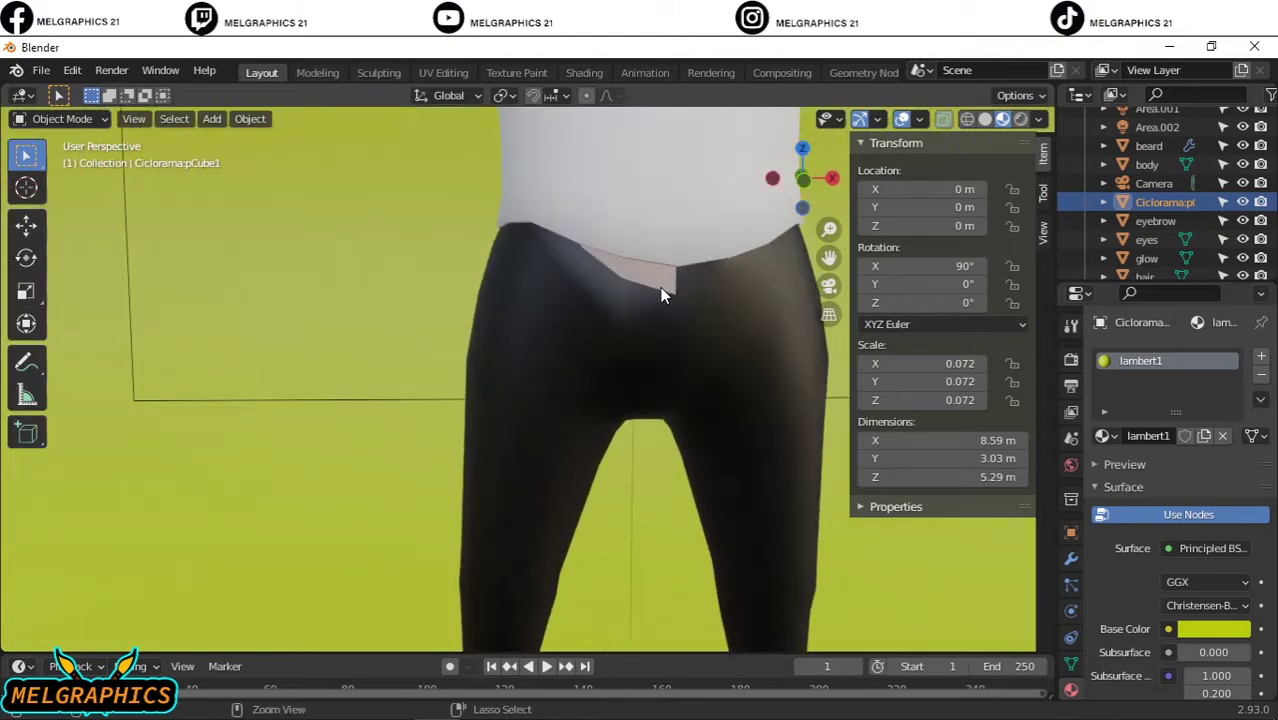
{"action": "left_click", "coordinate": [660, 287]}
{"action": "key", "text": "Tab"}
{"action": "key", "text": "c"}
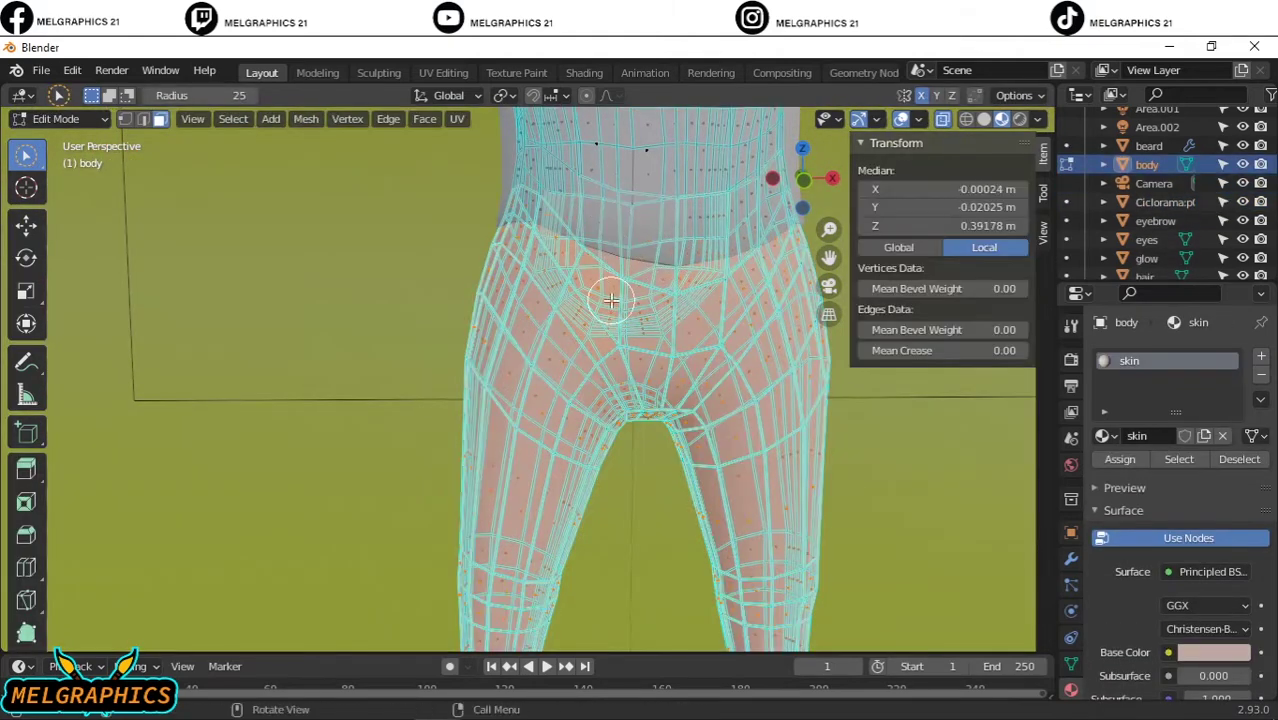
{"action": "right_click", "coordinate": [611, 300]}
{"action": "left_click", "coordinate": [613, 298]}
Step: Separate the leg faces off the body and select the new body.001 object
{"action": "right_click", "coordinate": [661, 323]}
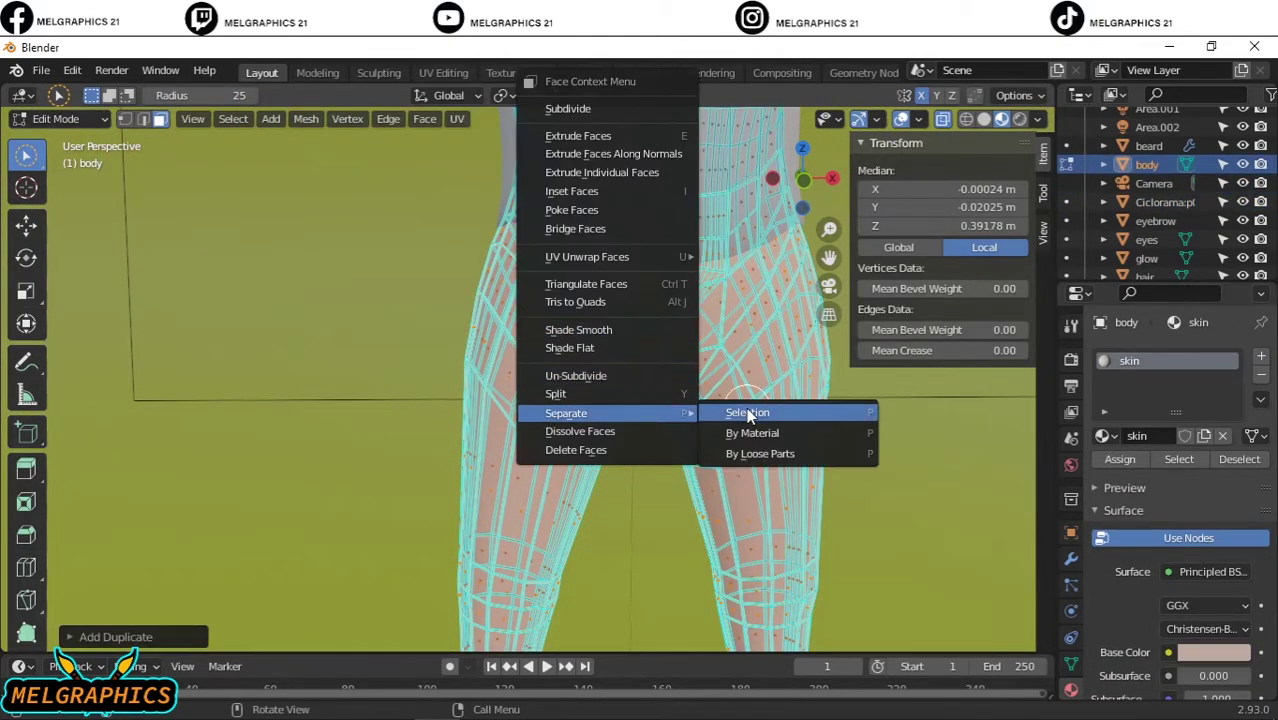
{"action": "left_click", "coordinate": [733, 413]}
{"action": "key", "text": "Tab"}
{"action": "left_click", "coordinate": [1170, 184]}
{"action": "scroll", "coordinate": [805, 487], "scroll_direction": "down", "scroll_amount": 3}
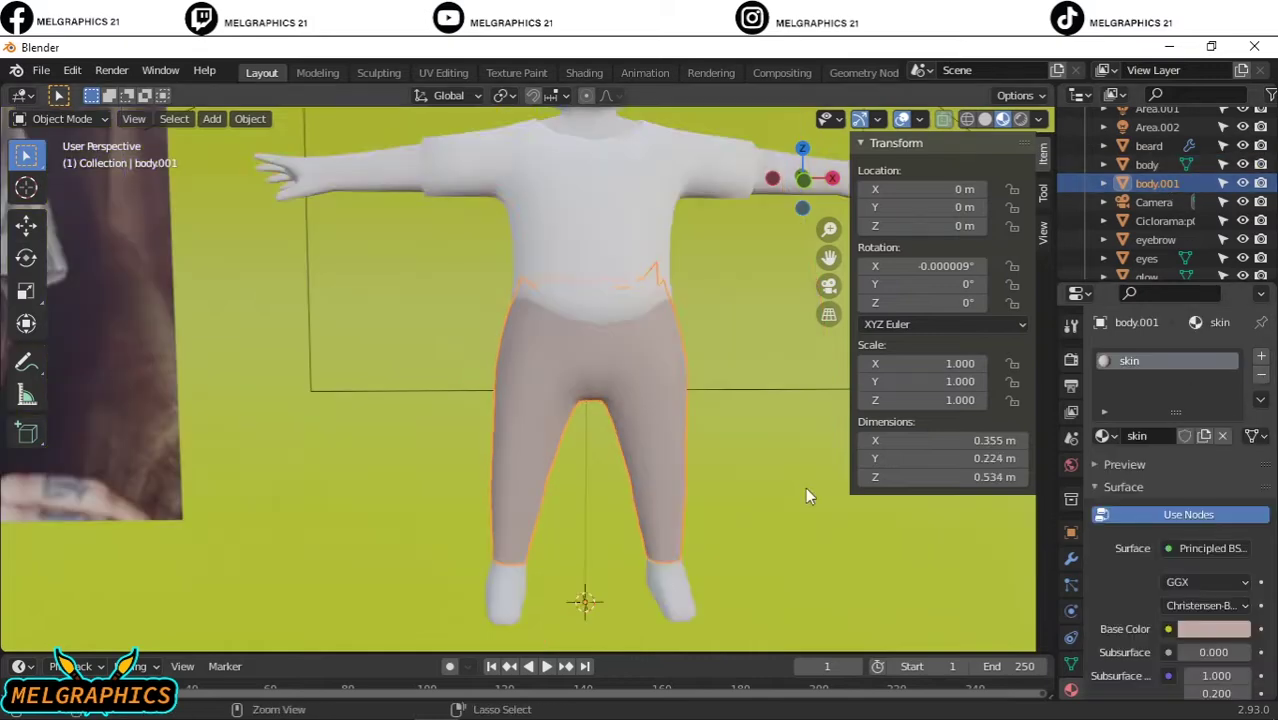
{"action": "scroll", "coordinate": [805, 487], "scroll_direction": "up", "scroll_amount": 3}
Step: Give the separated legs their own material with a black base colour
{"action": "left_click", "coordinate": [1103, 436]}
{"action": "left_click", "coordinate": [1130, 368]}
{"action": "left_click", "coordinate": [1213, 629]}
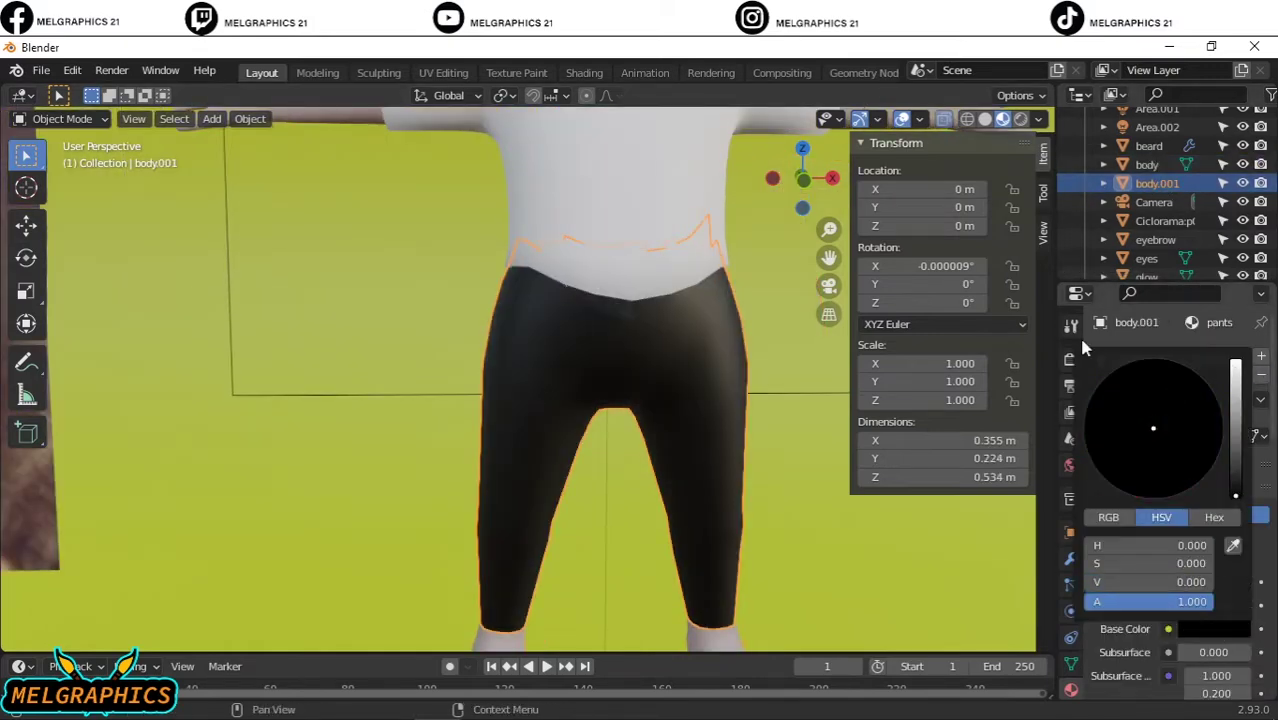
{"action": "left_click", "coordinate": [1165, 221]}
{"action": "key", "text": "KP_1"}
{"action": "scroll", "coordinate": [508, 514], "scroll_direction": "up", "scroll_amount": 3}
Step: Separate the selected feet from the body mesh into their own object
{"action": "scroll", "coordinate": [537, 590], "scroll_direction": "up", "scroll_amount": 2}
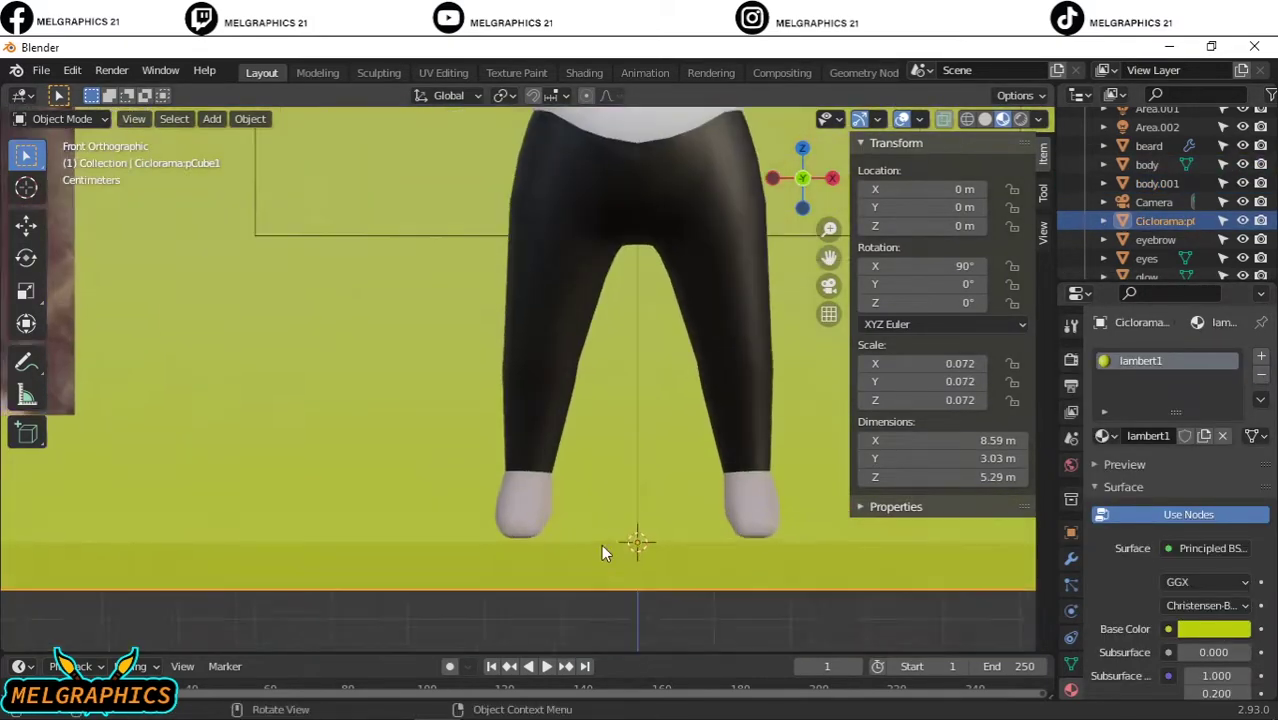
{"action": "middle_click_drag", "start_coordinate": [605, 551], "coordinate": [313, 437], "text": "shift"}
{"action": "left_click", "coordinate": [390, 445]}
{"action": "left_click", "coordinate": [60, 119]}
{"action": "left_click", "coordinate": [50, 162]}
{"action": "left_click_drag", "start_coordinate": [381, 450], "coordinate": [367, 521]}
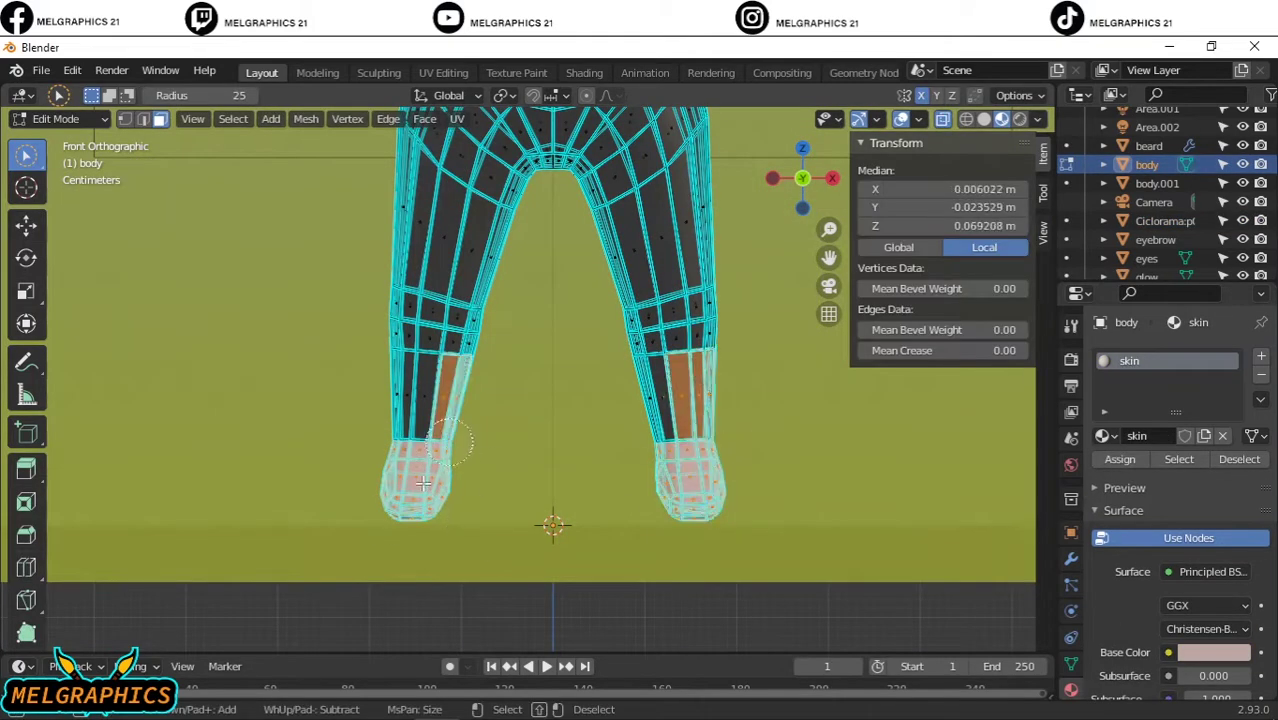
{"action": "right_click", "coordinate": [92, 178]}
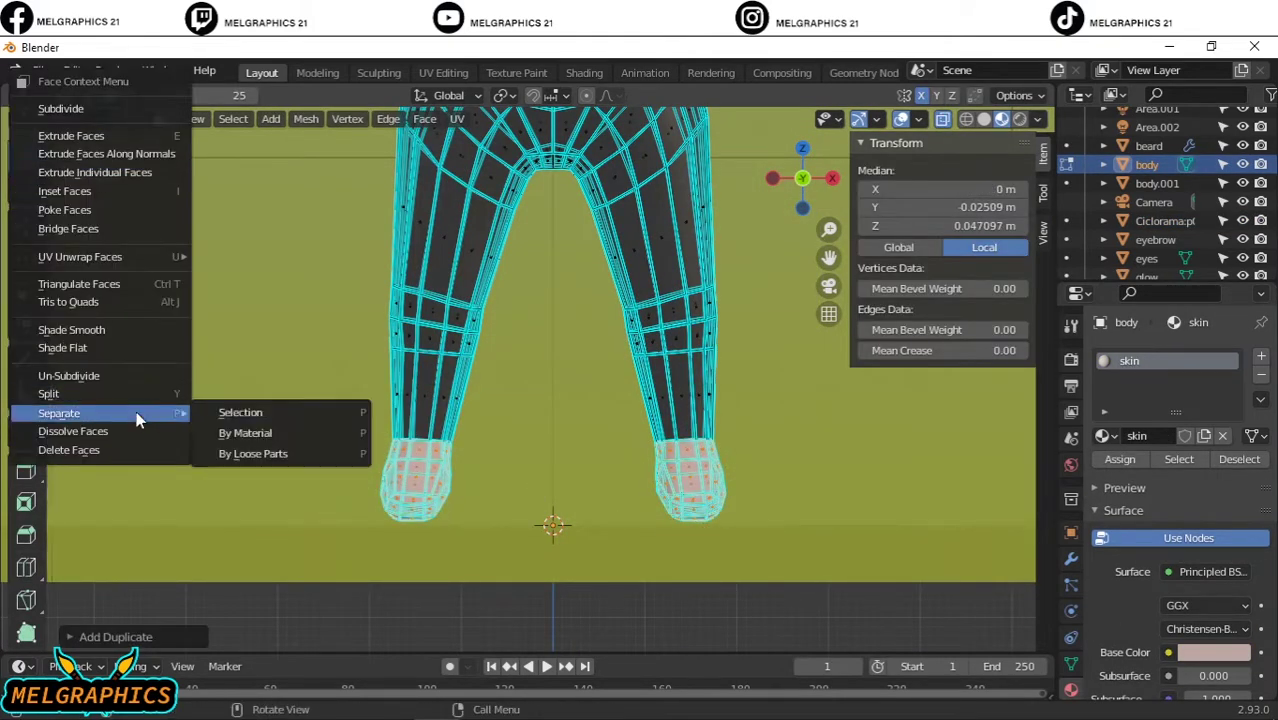
{"action": "left_click", "coordinate": [240, 414]}
{"action": "left_click", "coordinate": [60, 119]}
{"action": "left_click", "coordinate": [57, 134]}
Step: Rename the new feet object 'shoes' and give it a mint-green base colour
{"action": "double_click", "coordinate": [1171, 205]}
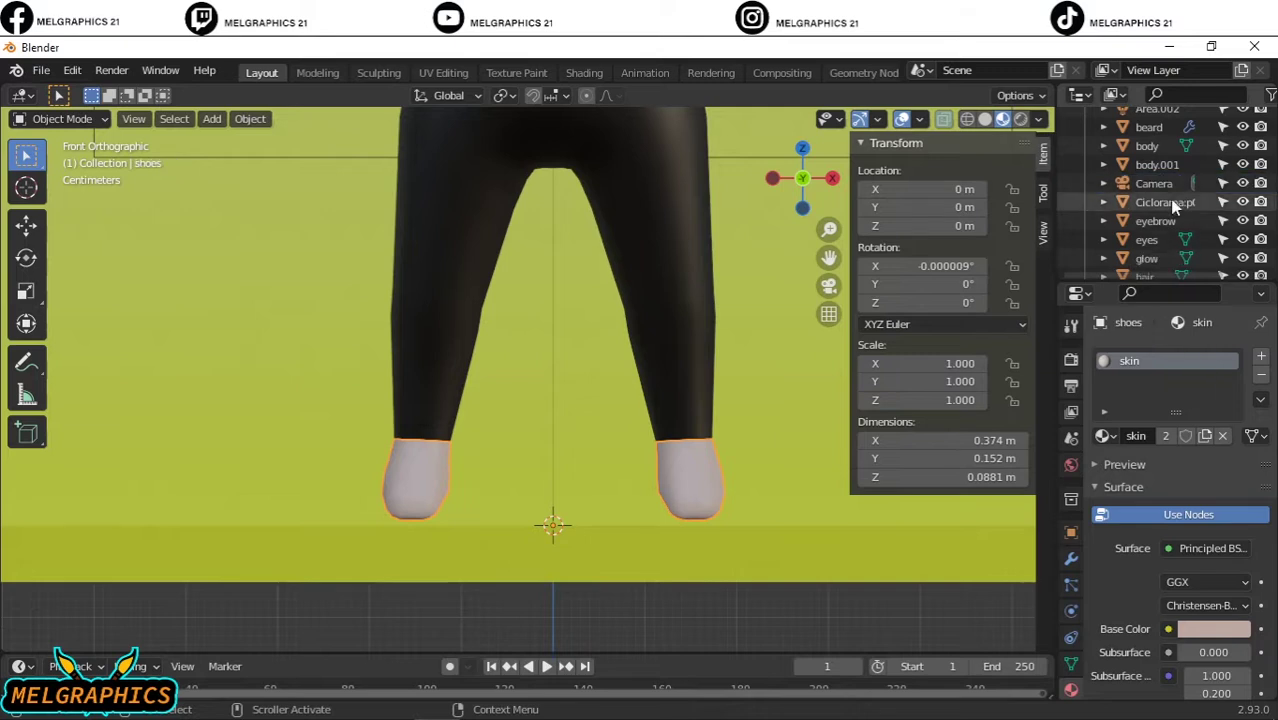
{"action": "scroll", "coordinate": [1180, 200], "scroll_direction": "down", "scroll_amount": 3}
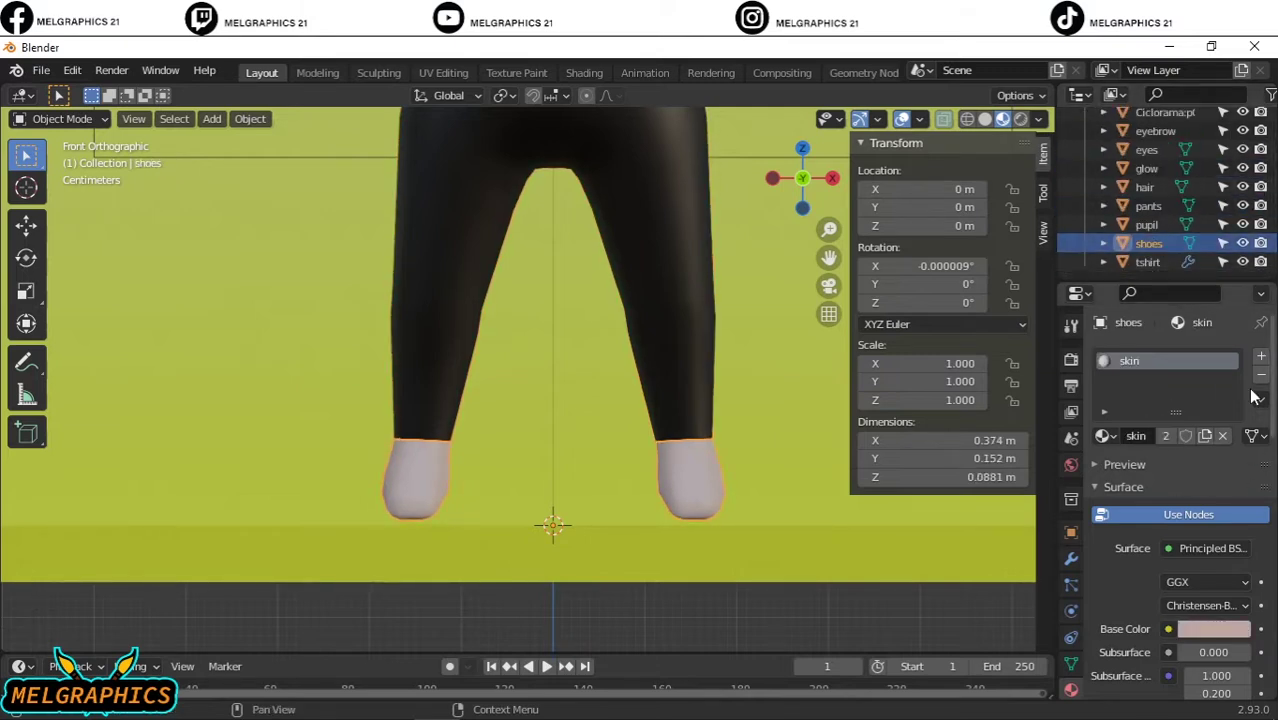
{"action": "left_click", "coordinate": [1148, 243]}
{"action": "left_click", "coordinate": [1213, 629]}
{"action": "left_click", "coordinate": [1123, 491]}
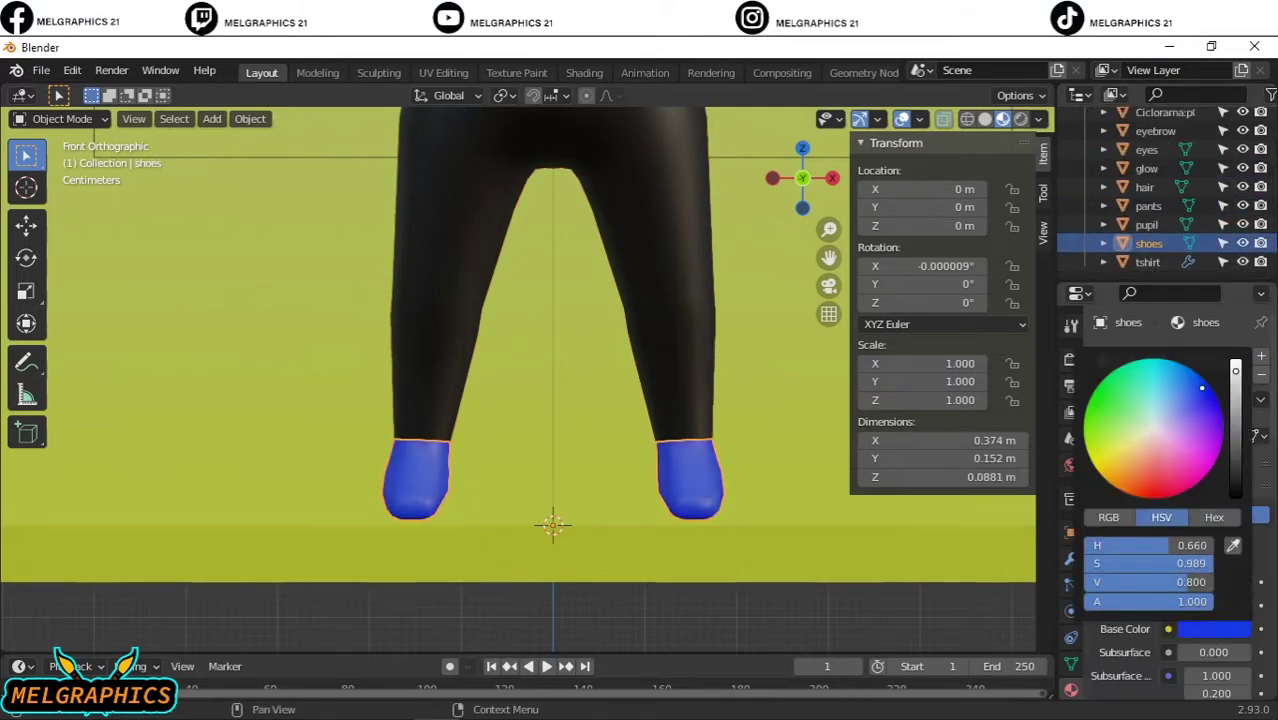
{"action": "scroll", "coordinate": [1160, 520], "scroll_direction": "down", "scroll_amount": 6}
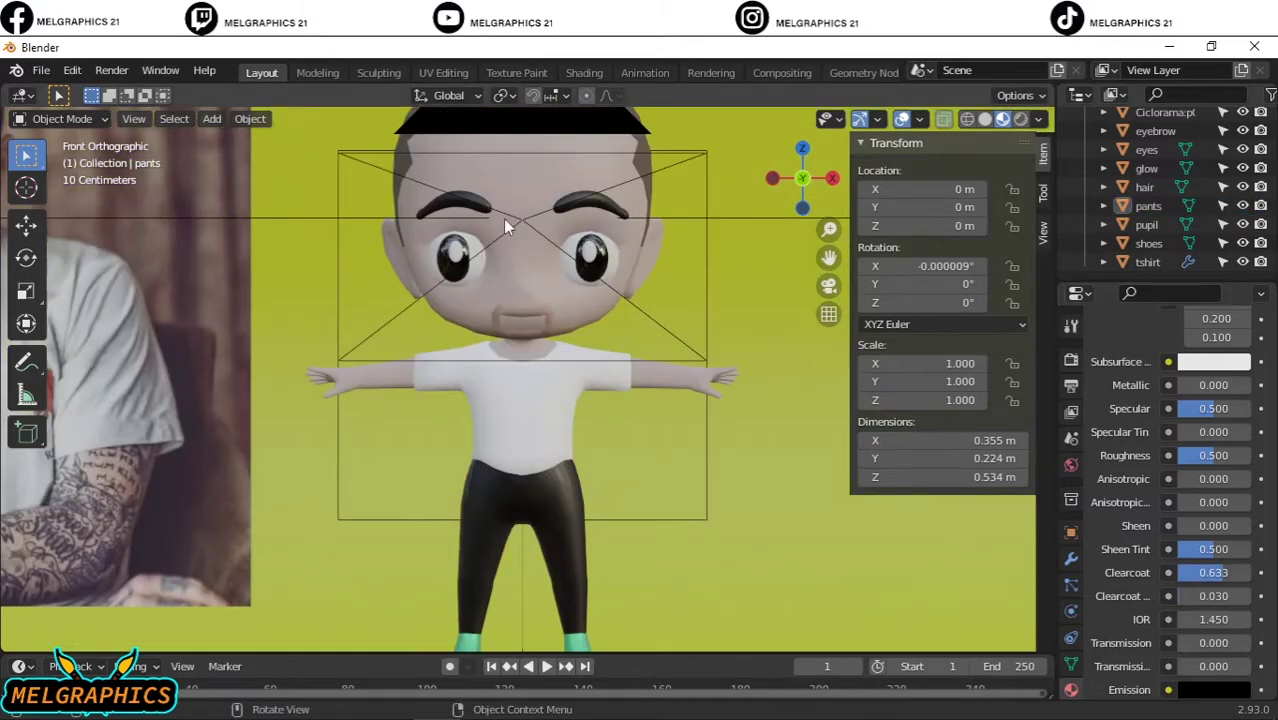
{"action": "left_click", "coordinate": [508, 398]}
{"action": "scroll", "coordinate": [508, 398], "scroll_direction": "up", "scroll_amount": 3}
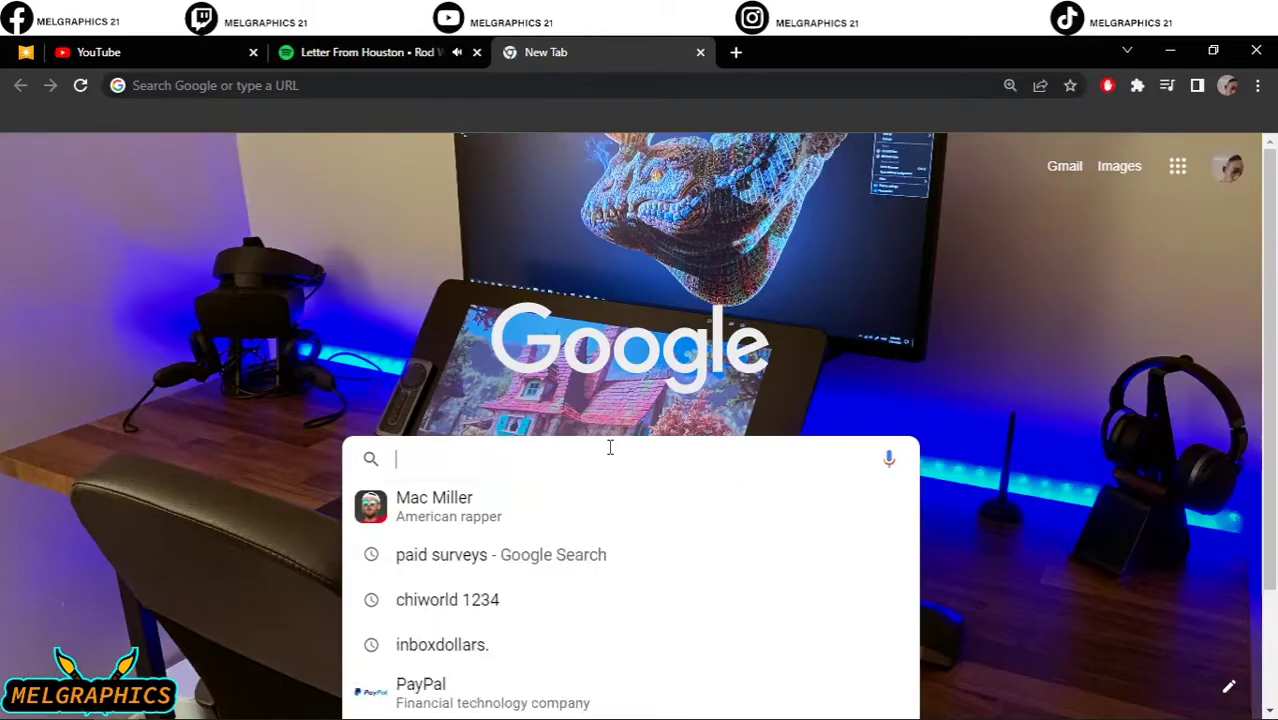
Step: Search Google Images for 'rose t shirt' after a first 'mac miller rose r shirt' query
{"action": "type", "text": "mac miller"}
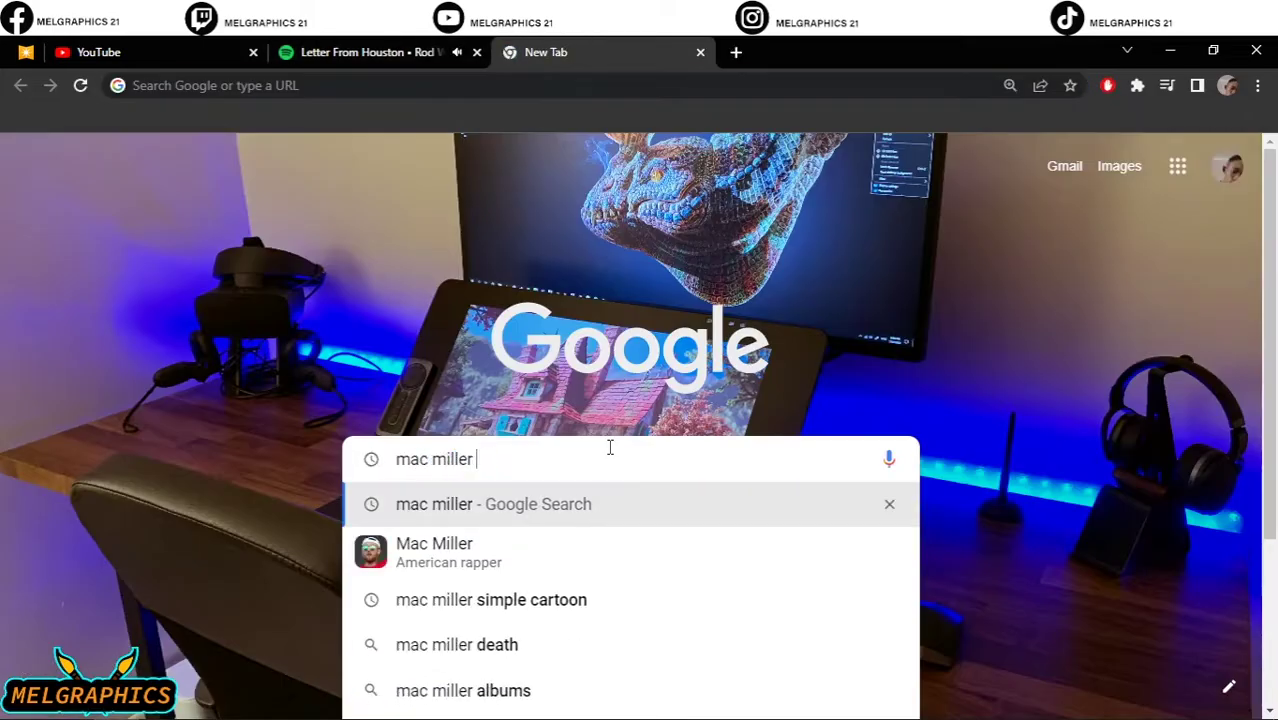
{"action": "type", "text": " rose r shirt"}
{"action": "key", "text": "Return"}
{"action": "left_click", "coordinate": [265, 245]}
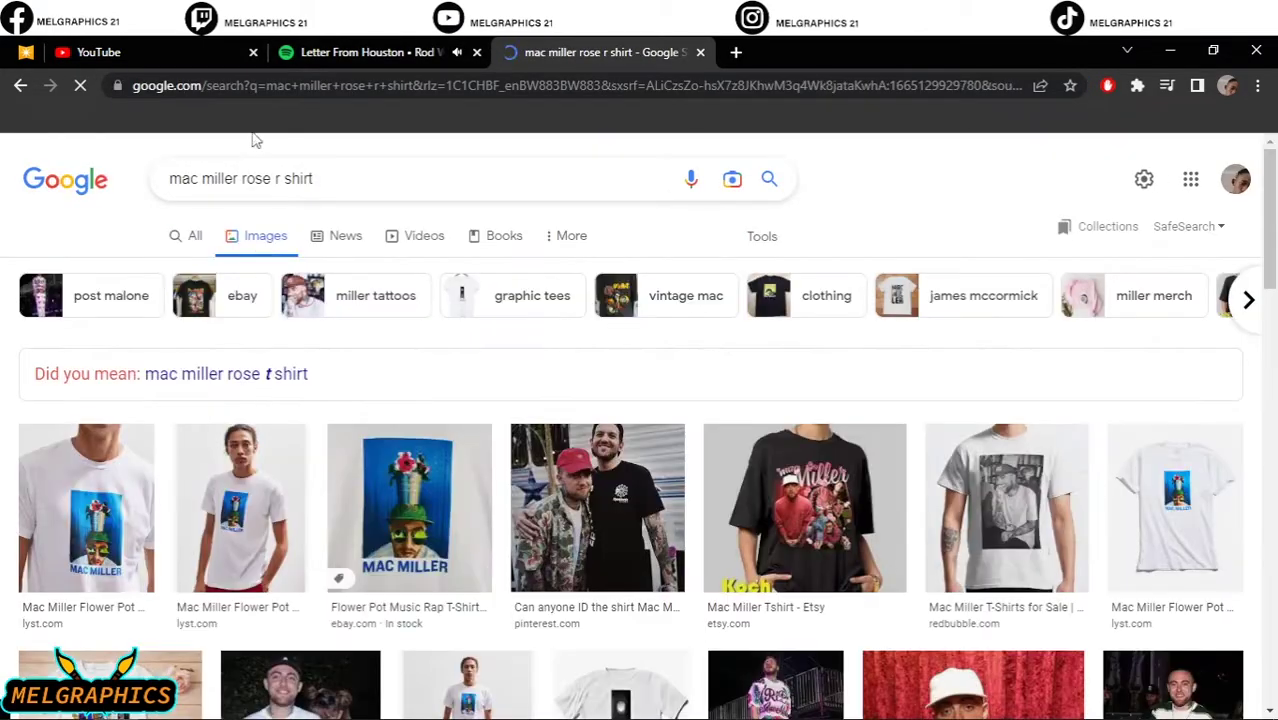
{"action": "scroll", "coordinate": [384, 486], "scroll_direction": "down", "scroll_amount": 5}
{"action": "triple_click", "coordinate": [300, 158]}
{"action": "type", "text": "rose t shirt"}
{"action": "key", "text": "Return"}
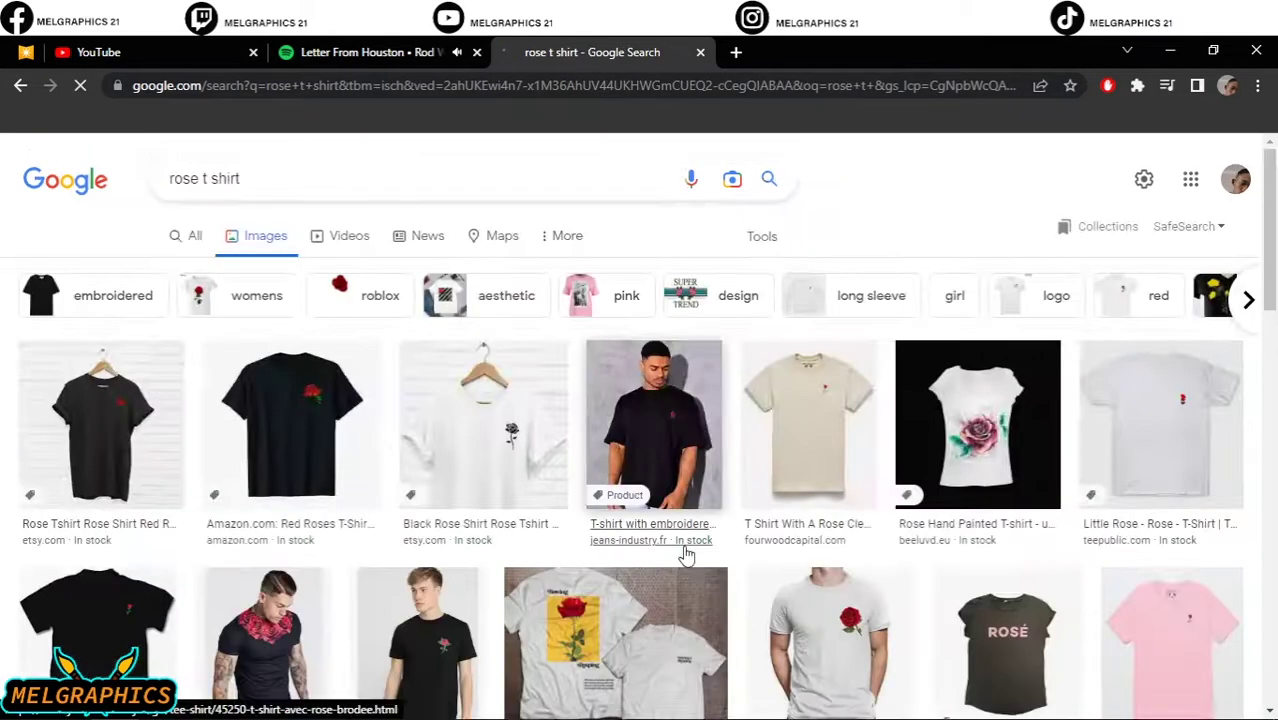
{"action": "scroll", "coordinate": [400, 450], "scroll_direction": "down", "scroll_amount": 5}
Step: Save the white t-shirt with red rose photo, then return to Blender's Shader Editor
{"action": "left_click", "coordinate": [606, 590]}
{"action": "right_click", "coordinate": [980, 380]}
{"action": "left_click", "coordinate": [1040, 450]}
{"action": "key", "text": "Return"}
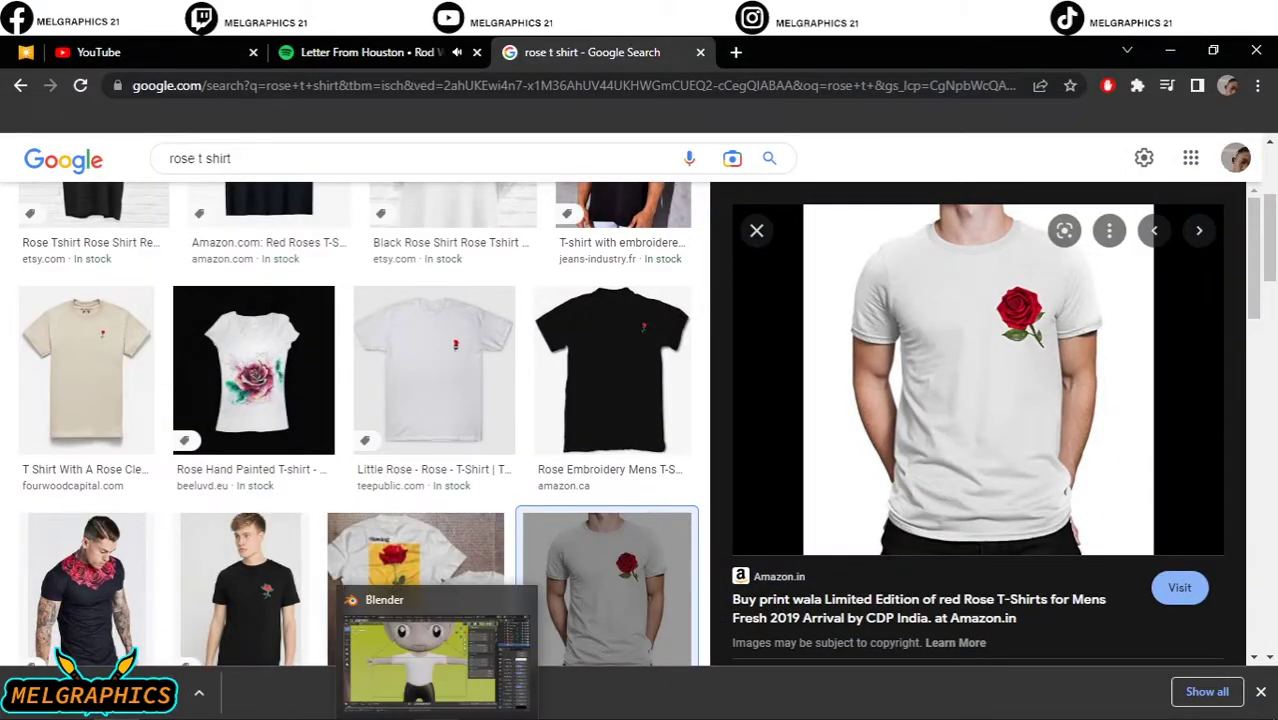
{"action": "left_click", "coordinate": [430, 650]}
{"action": "left_click", "coordinate": [75, 603]}
Step: Unwrap the whole t-shirt mesh and show the rose shirt photo behind its UVs
{"action": "left_click_drag", "start_coordinate": [100, 656], "coordinate": [100, 497]}
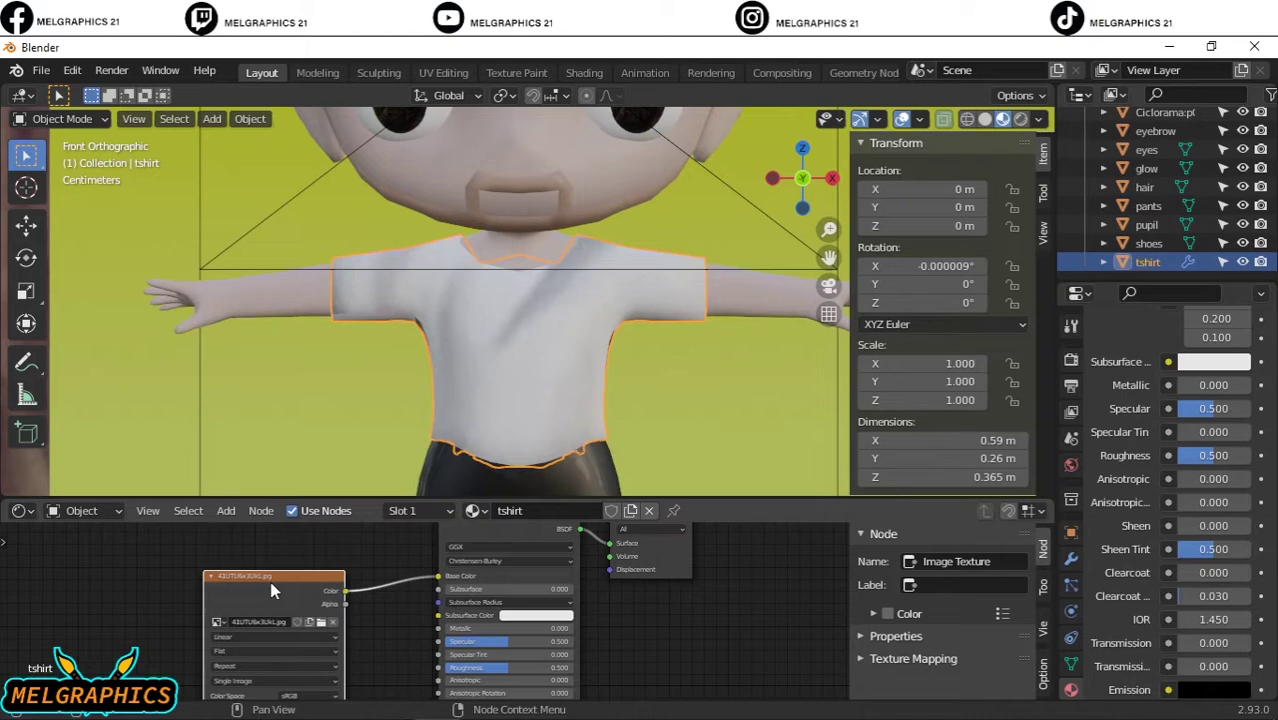
{"action": "middle_click_drag", "start_coordinate": [271, 591], "coordinate": [311, 566]}
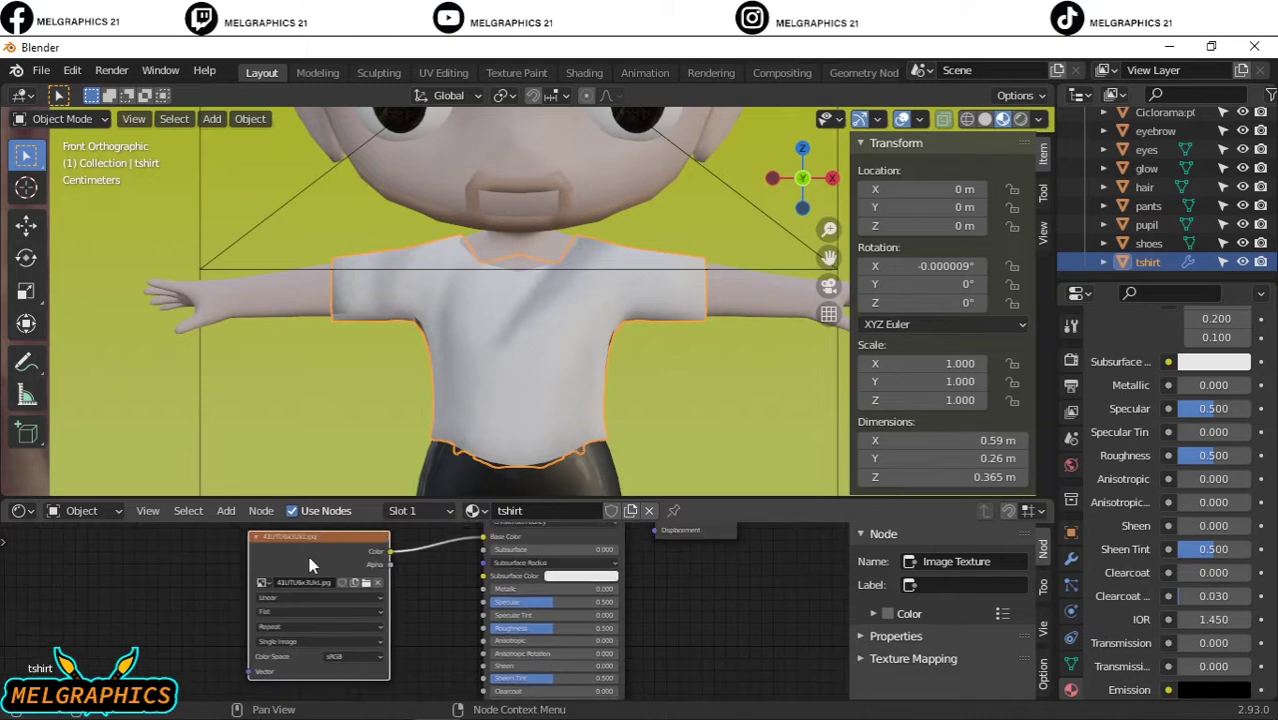
{"action": "key", "text": "Tab"}
{"action": "key", "text": "c"}
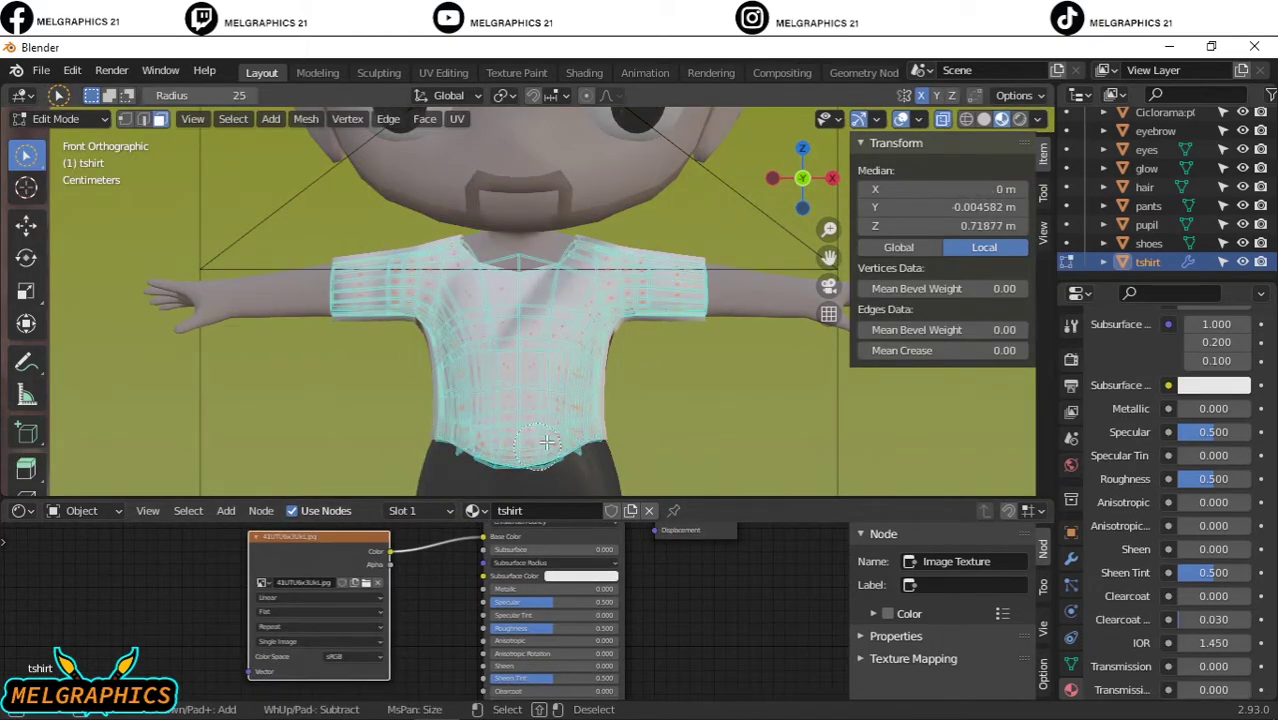
{"action": "left_click", "coordinate": [18, 510]}
{"action": "left_click", "coordinate": [57, 286]}
{"action": "key", "text": "u"}
{"action": "left_click", "coordinate": [188, 383]}
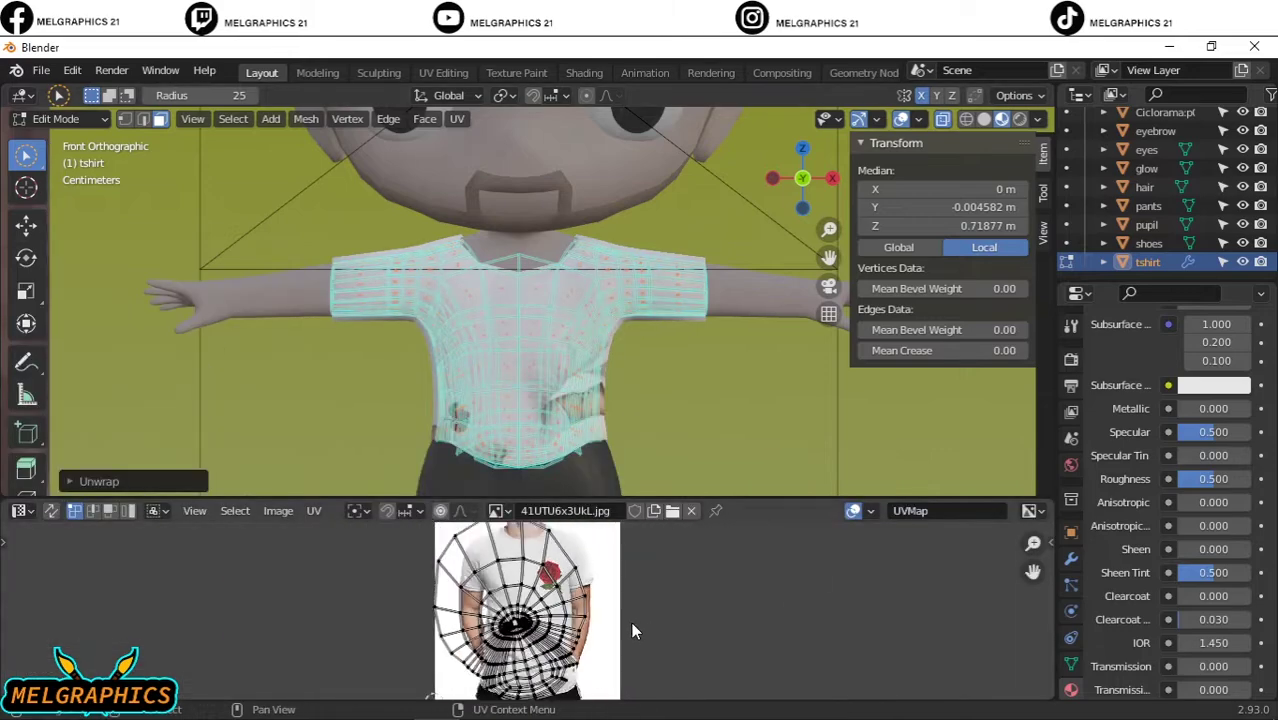
{"action": "left_click_drag", "start_coordinate": [566, 500], "coordinate": [566, 380]}
Step: Move, scale and rotate the t-shirt UV layout over the photo, undoing an oversized scale
{"action": "key", "text": "a"}
{"action": "scroll", "coordinate": [697, 581], "scroll_direction": "down", "scroll_amount": 1}
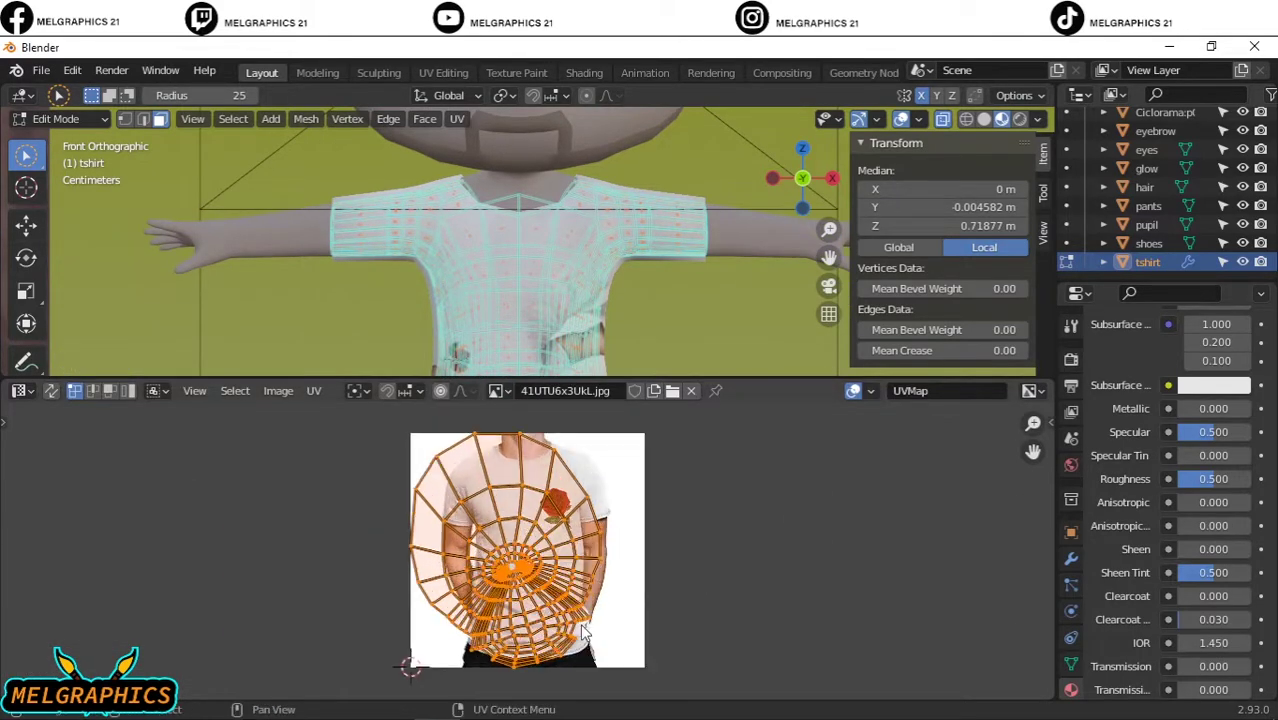
{"action": "key", "text": "g"}
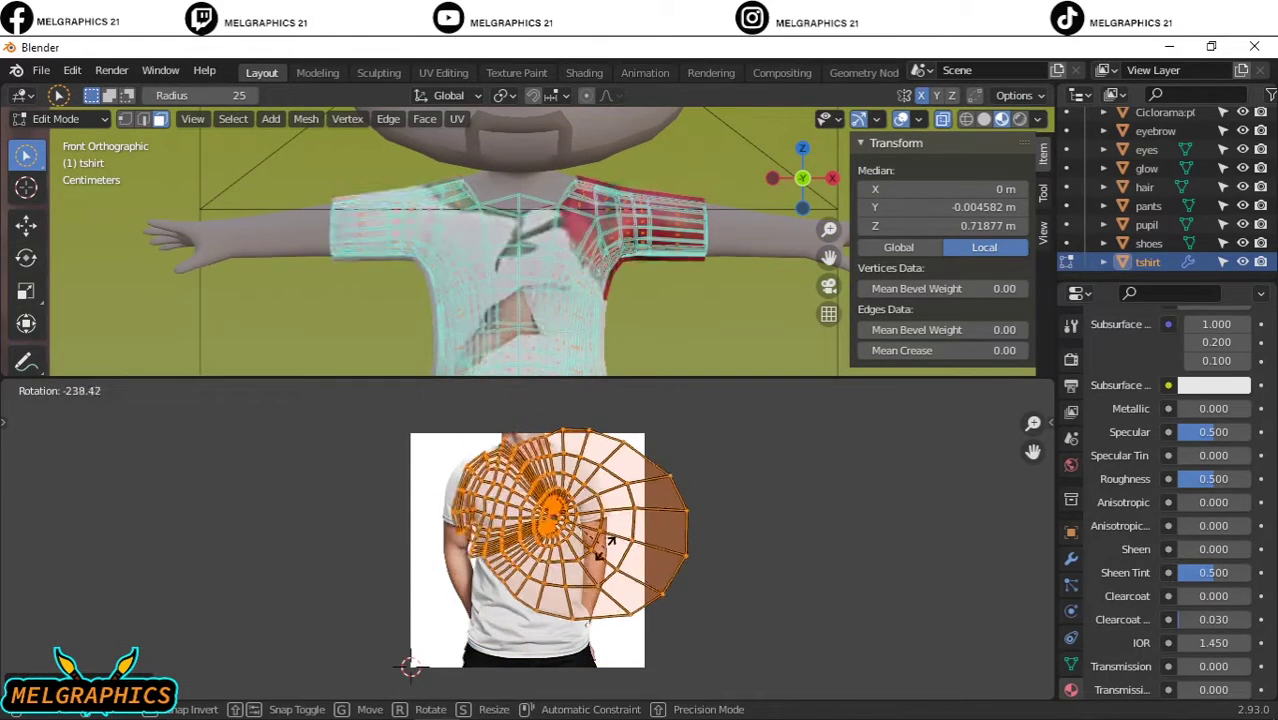
{"action": "left_click", "coordinate": [590, 425]}
{"action": "key", "text": "s"}
{"action": "left_click", "coordinate": [1046, 444]}
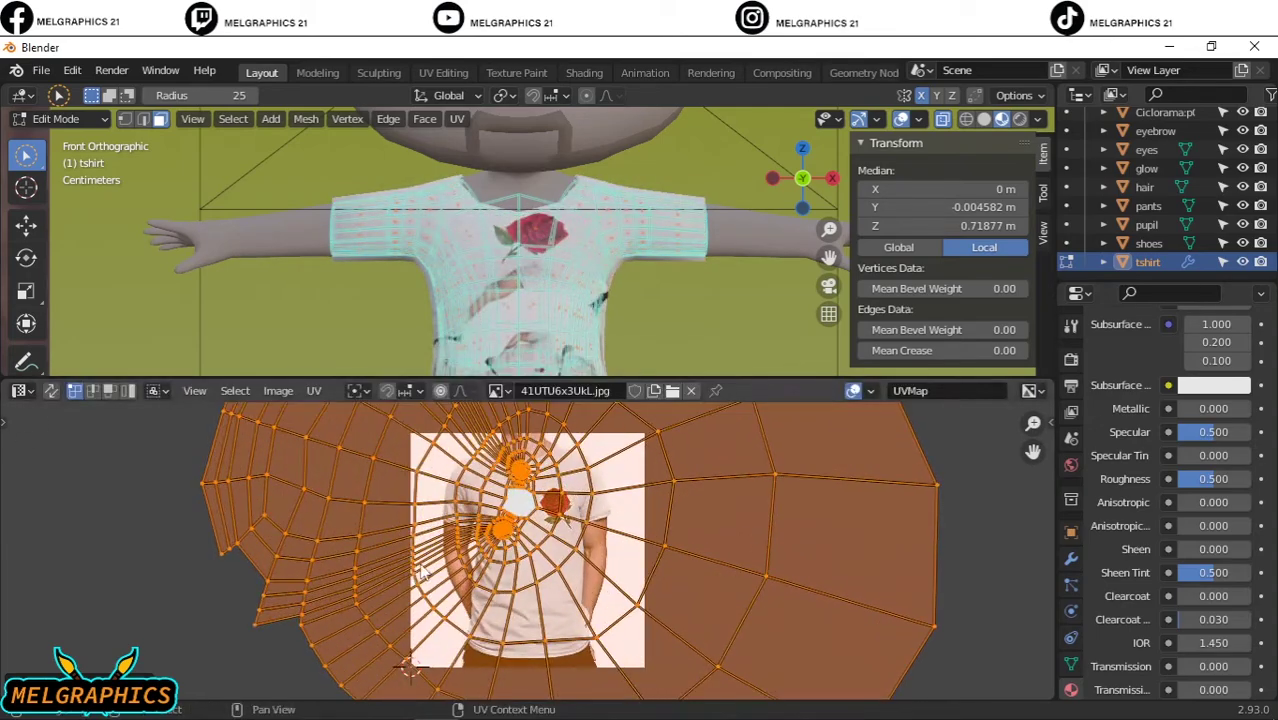
{"action": "key", "text": "g"}
{"action": "left_click", "coordinate": [963, 628]}
{"action": "key", "text": "r"}
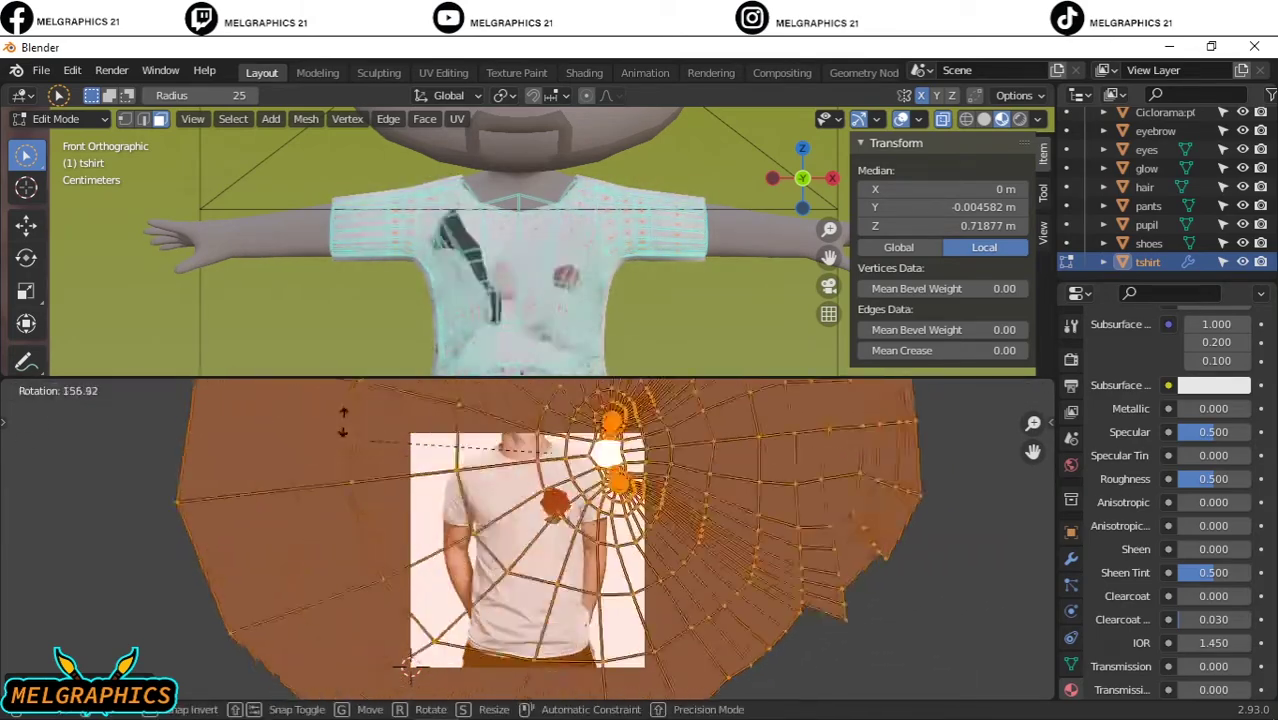
{"action": "key", "text": "Escape"}
{"action": "key", "text": "ctrl+z"}
{"action": "key", "text": "r"}
{"action": "left_click", "coordinate": [760, 628]}
{"action": "key", "text": "g"}
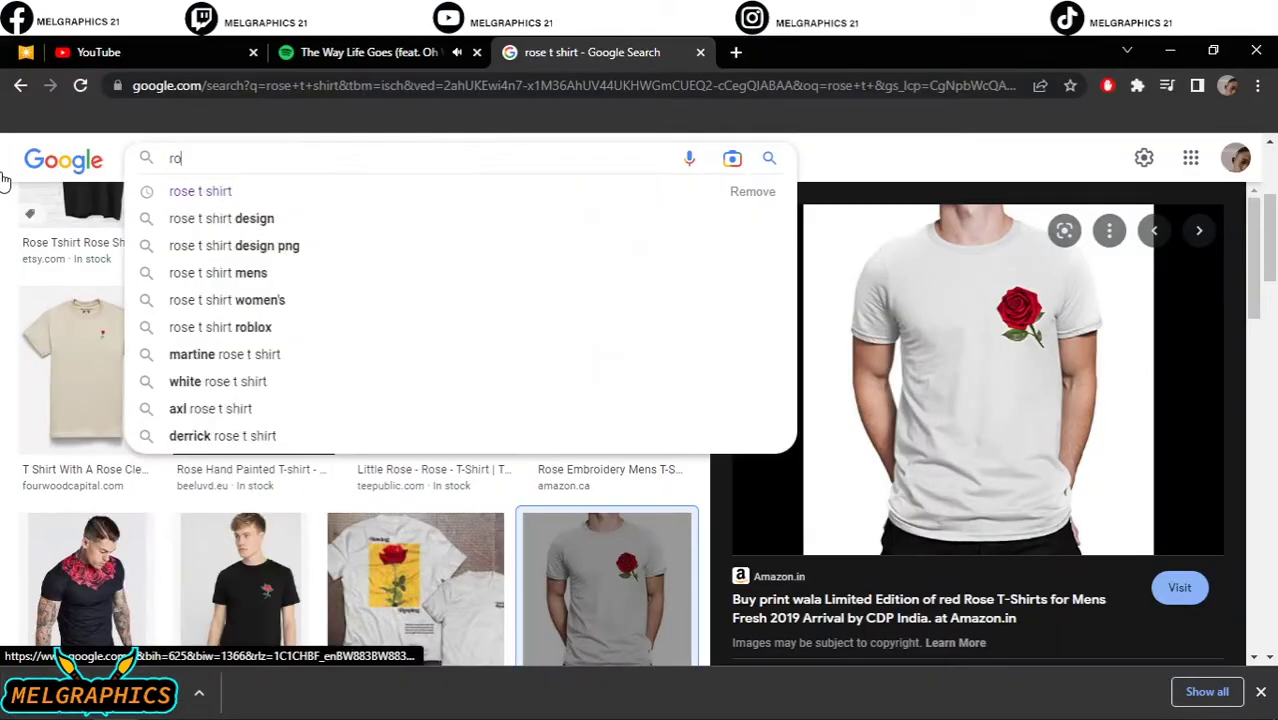
Step: Search 'rose' images and save the red rose with green leaves illustration as a JPG
{"action": "type", "text": "se"}
{"action": "key", "text": "Return"}
{"action": "scroll", "coordinate": [640, 400], "scroll_direction": "down", "scroll_amount": 3}
{"action": "left_click", "coordinate": [607, 273]}
{"action": "right_click", "coordinate": [1033, 335]}
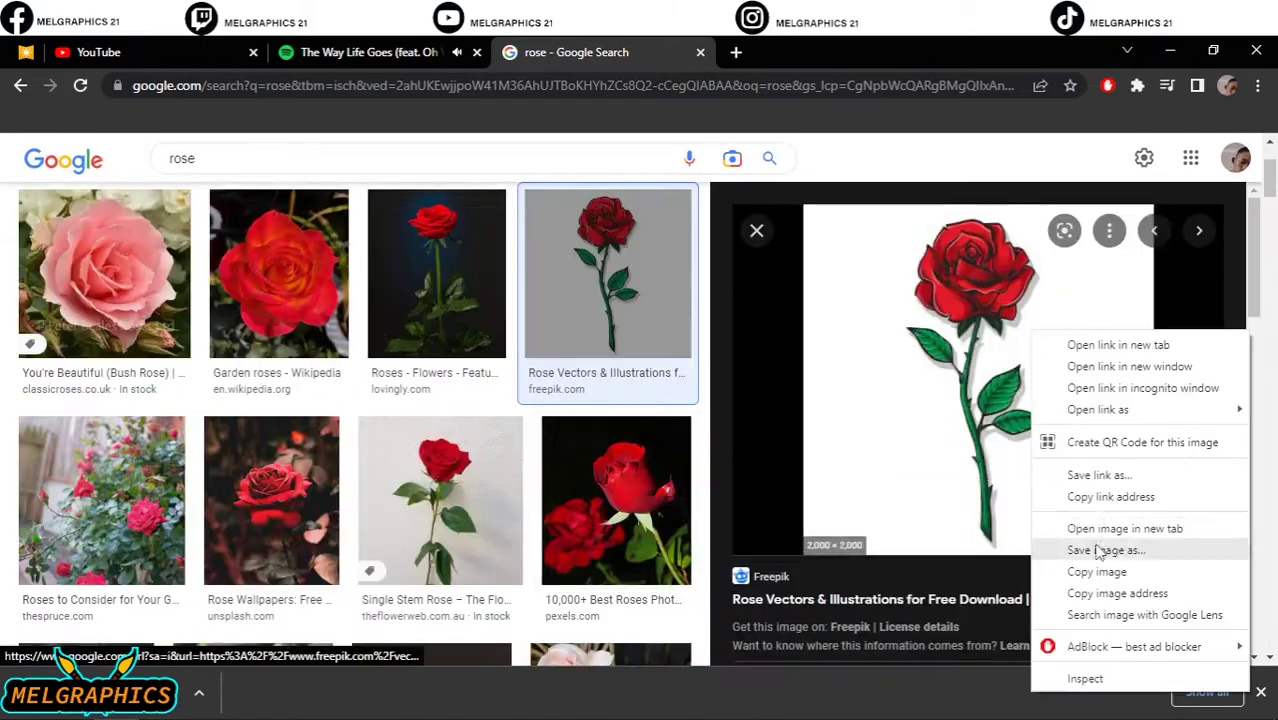
{"action": "left_click", "coordinate": [1100, 550]}
{"action": "left_click", "coordinate": [1112, 688]}
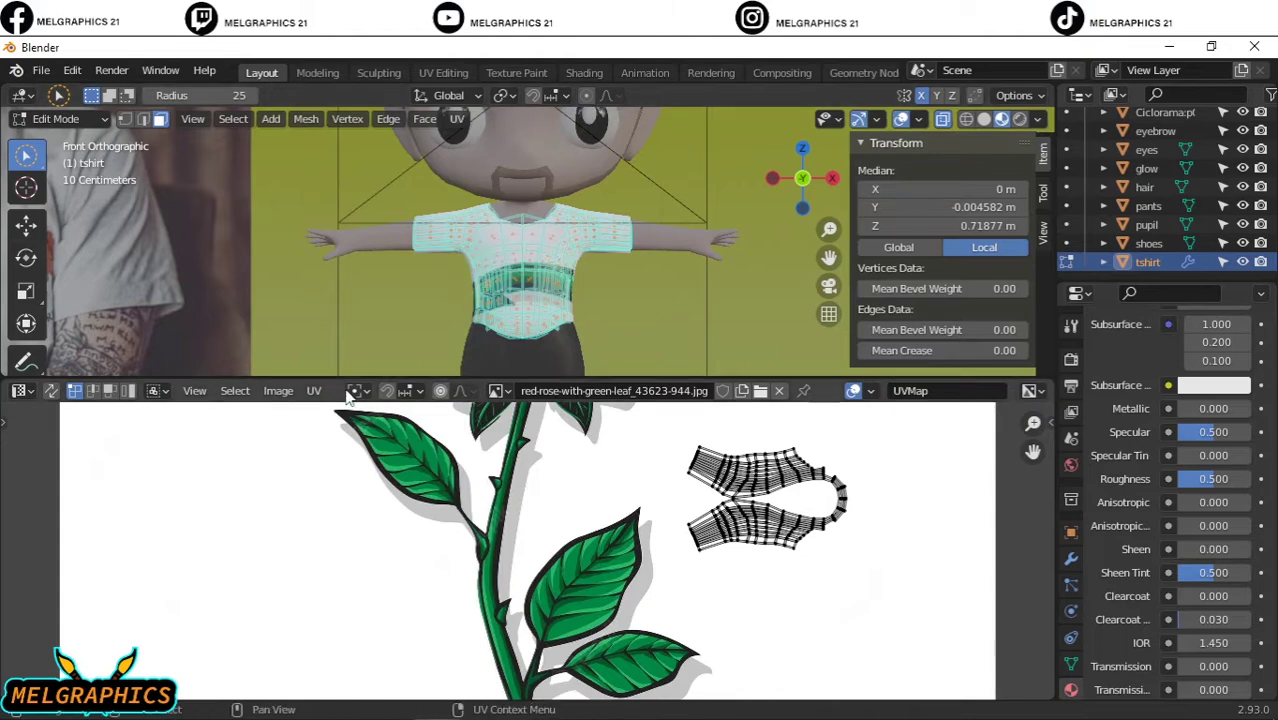
Step: Re-project the shirt front UVs, then rotate and raise the island toward the rose
{"action": "scroll", "coordinate": [592, 621], "scroll_direction": "down", "scroll_amount": 1}
{"action": "scroll", "coordinate": [592, 621], "scroll_direction": "down", "scroll_amount": 2}
{"action": "key", "text": "a"}
{"action": "key", "text": "g"}
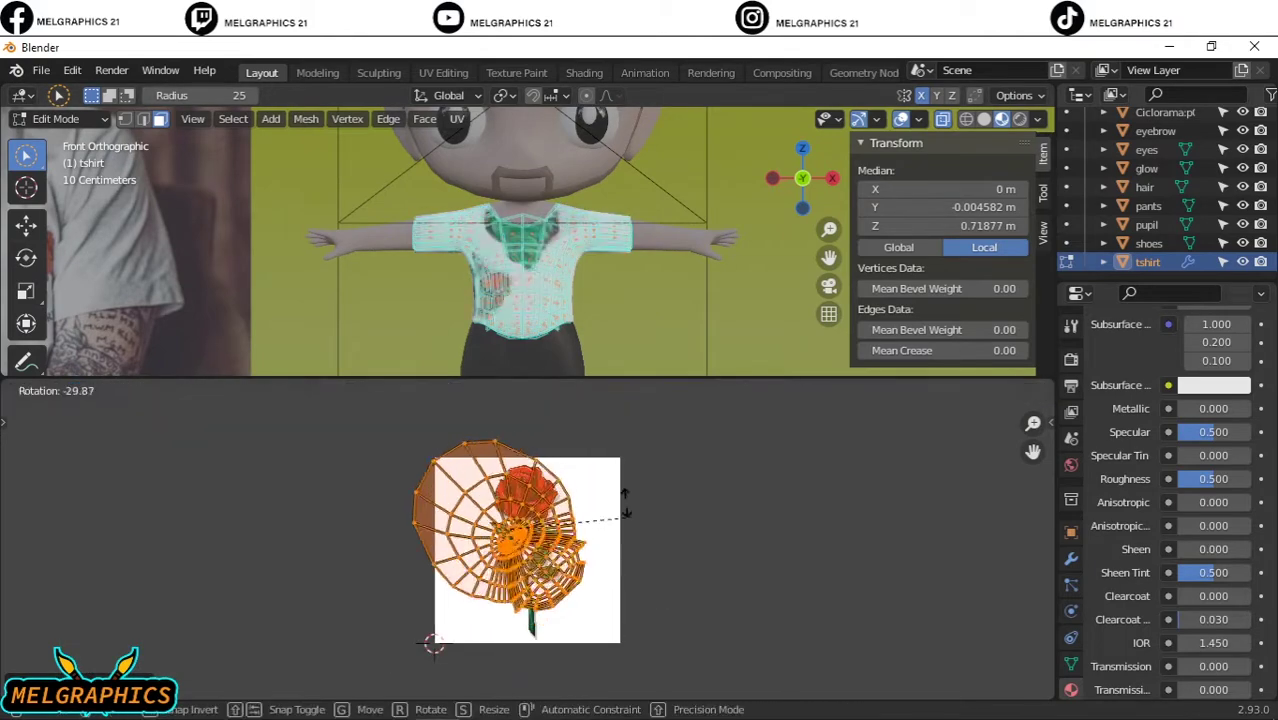
{"action": "left_click", "coordinate": [437, 487]}
{"action": "key", "text": "g"}
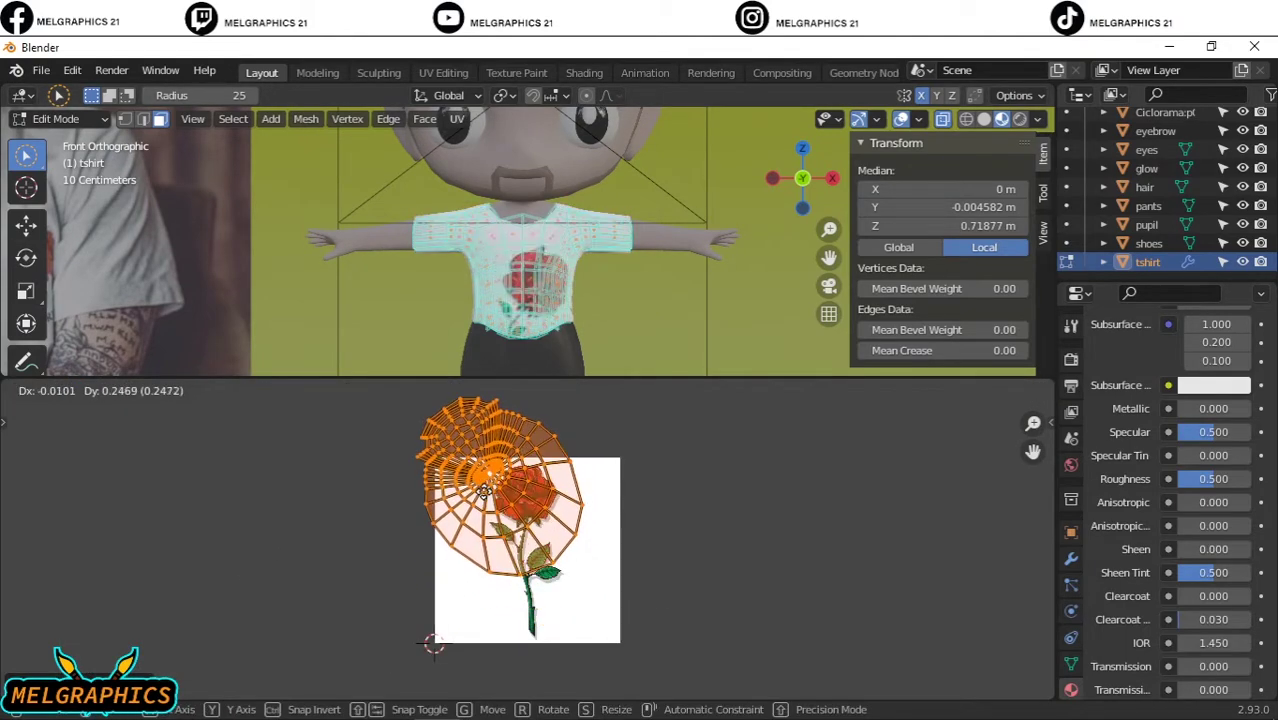
{"action": "left_click", "coordinate": [460, 490]}
Step: Fine-tune the UV island's position and tilt over the rose, then return to Object Mode
{"action": "right_click", "coordinate": [460, 490]}
{"action": "key", "text": "Escape"}
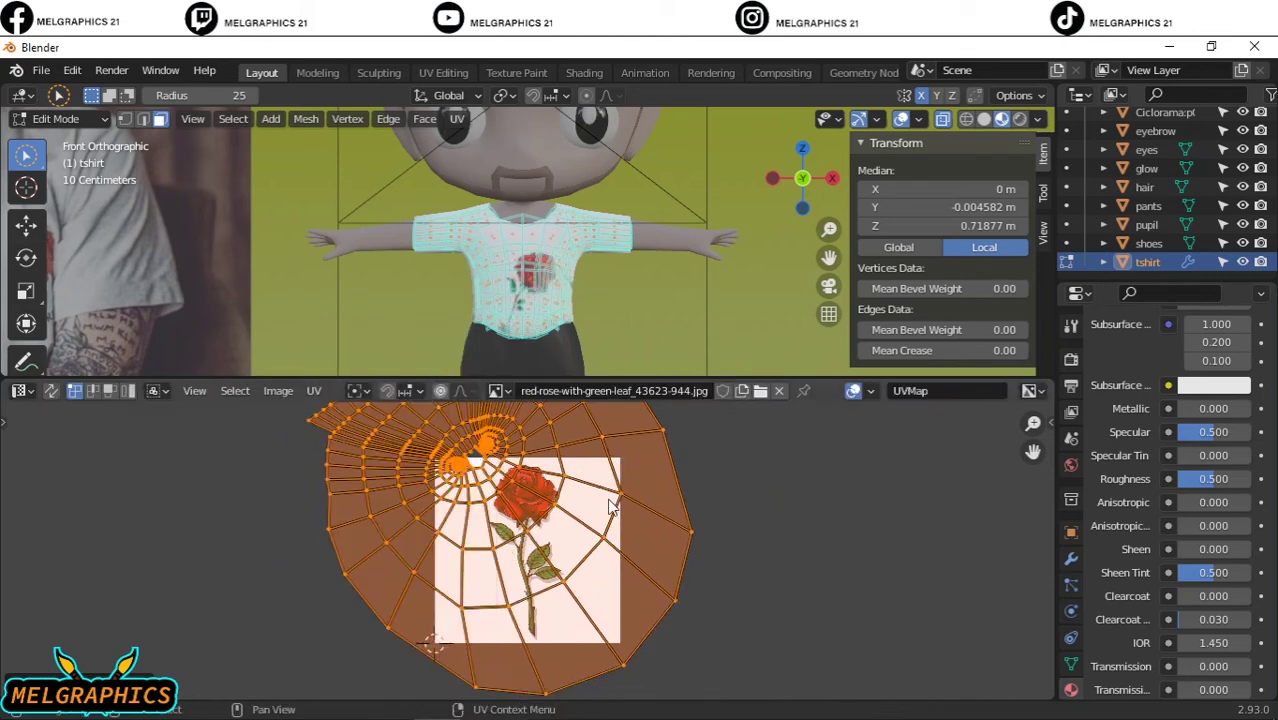
{"action": "key", "text": "g"}
{"action": "left_click", "coordinate": [517, 500]}
{"action": "key", "text": "r"}
{"action": "left_click", "coordinate": [640, 520]}
{"action": "key", "text": "alt+a"}
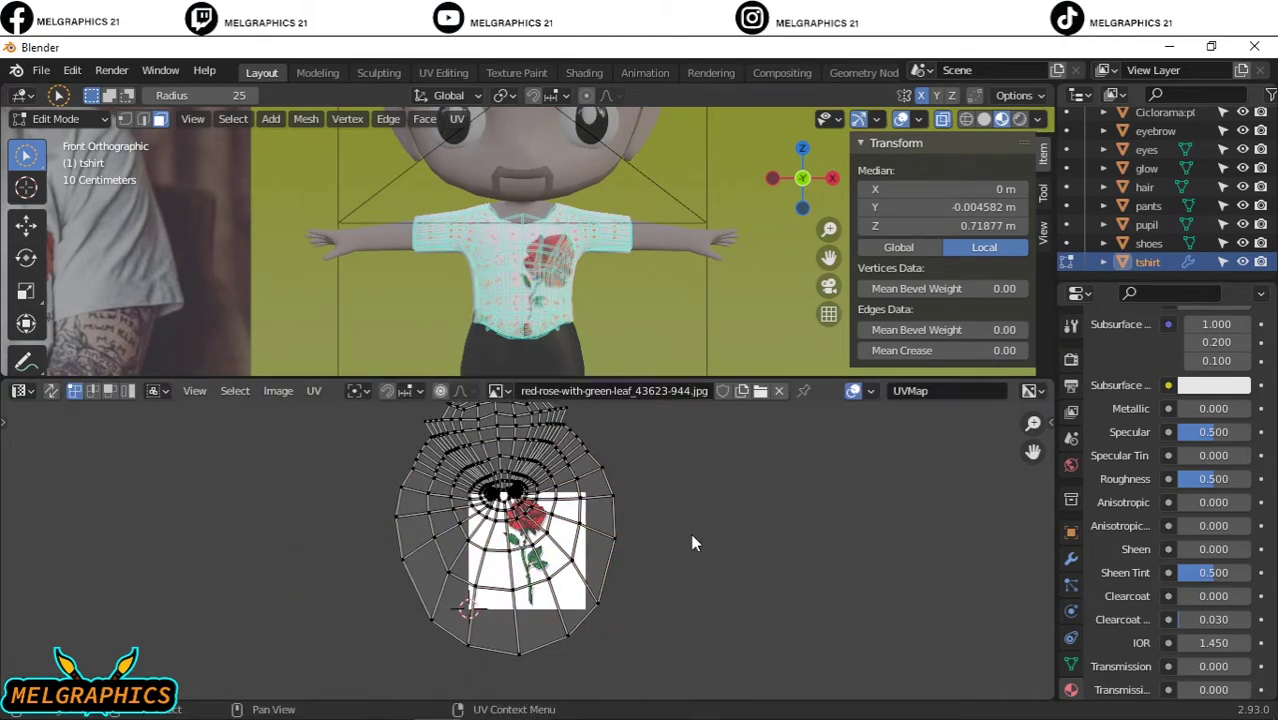
{"action": "key", "text": "Tab"}
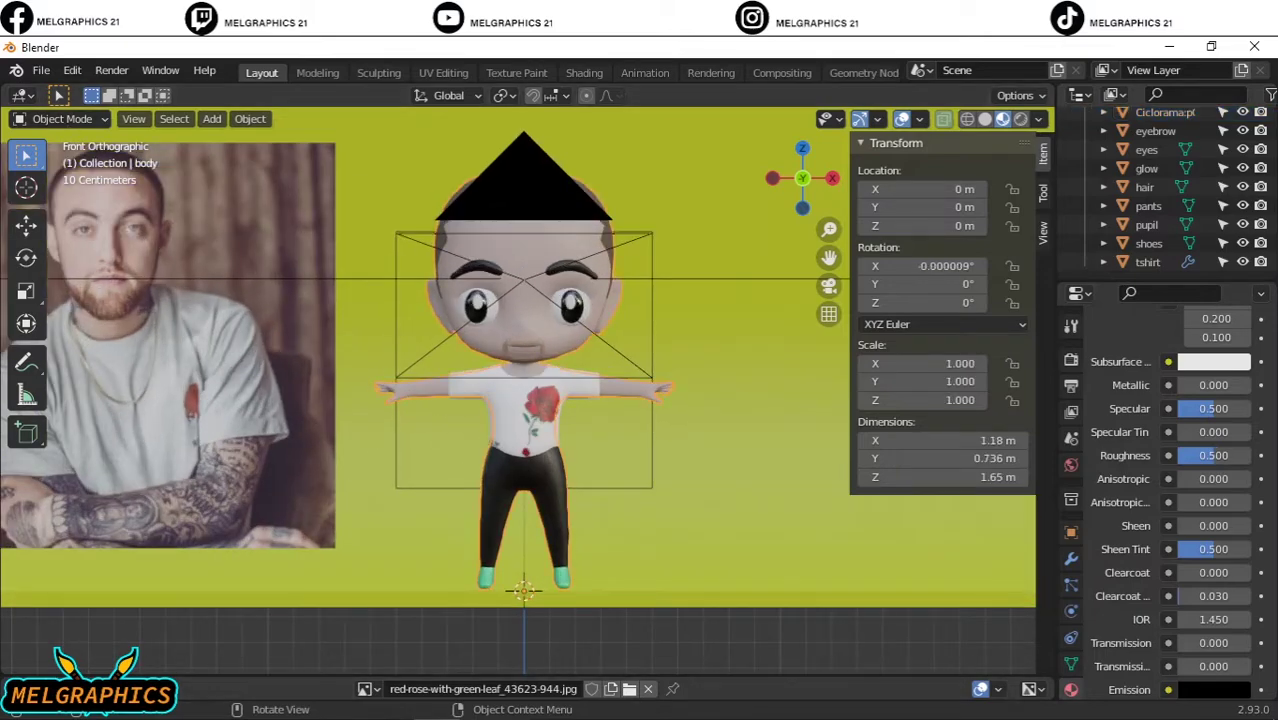
{"action": "key", "text": "shift+F3"}
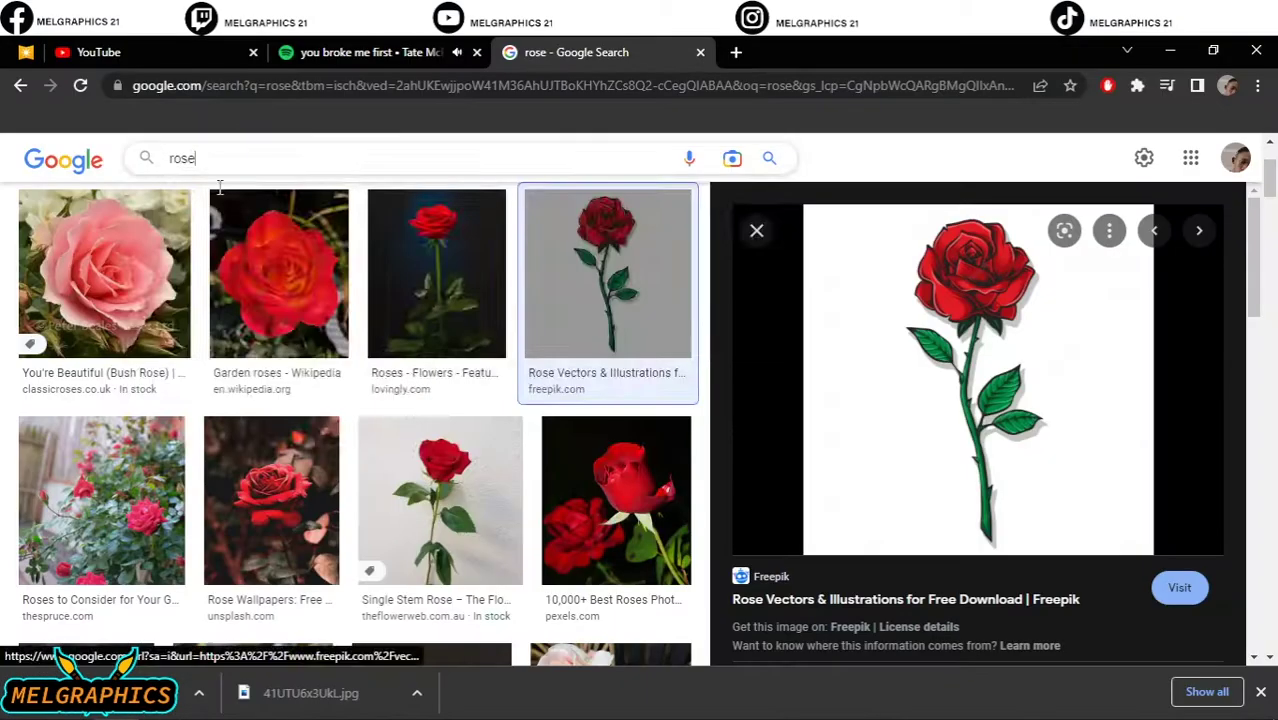
Step: Search Google Images for 'mac miller tattoos' and browse a more specific tattoo query
{"action": "type", "text": "mac miller rose r shirt"}
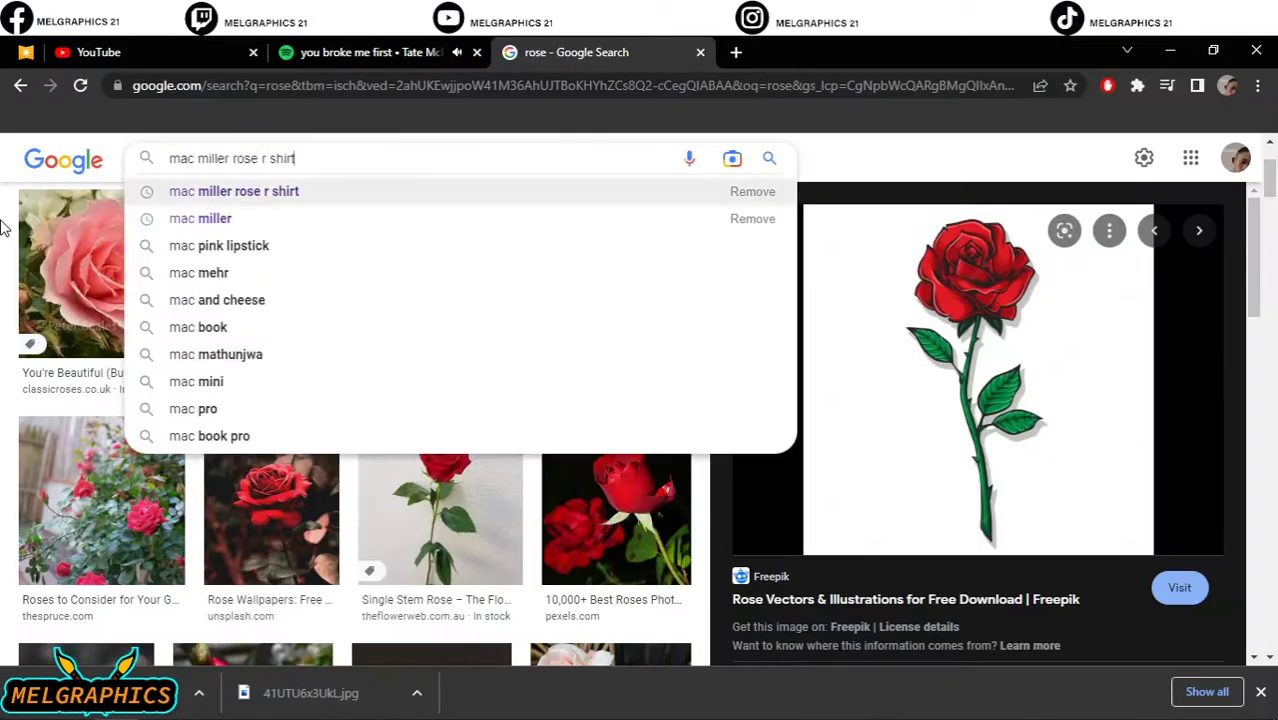
{"action": "type", "text": "attoos"}
{"action": "key", "text": "Return"}
{"action": "scroll", "coordinate": [160, 300], "scroll_direction": "down", "scroll_amount": 5}
{"action": "scroll", "coordinate": [160, 300], "scroll_direction": "down", "scroll_amount": 5}
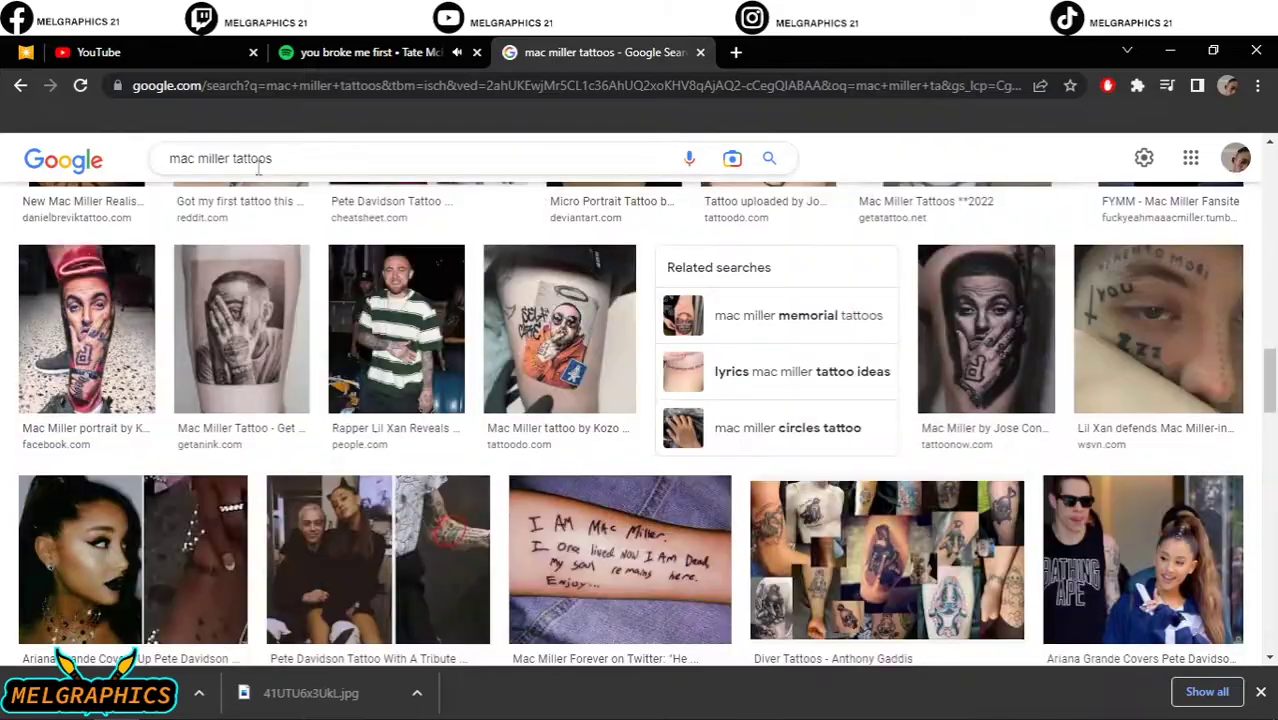
{"action": "left_click", "coordinate": [300, 158]}
{"action": "left_click", "coordinate": [325, 240]}
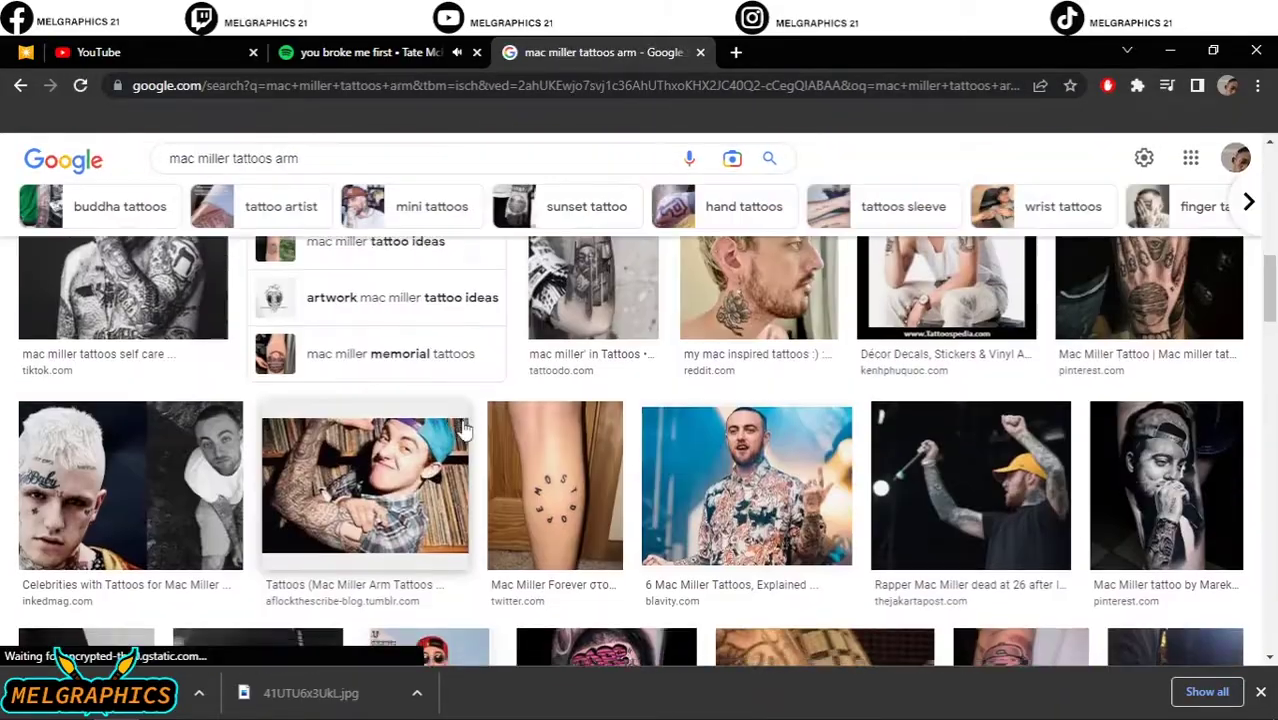
{"action": "scroll", "coordinate": [461, 419], "scroll_direction": "down", "scroll_amount": 5}
{"action": "scroll", "coordinate": [461, 419], "scroll_direction": "down", "scroll_amount": 5}
{"action": "scroll", "coordinate": [463, 428], "scroll_direction": "up", "scroll_amount": 5}
{"action": "scroll", "coordinate": [463, 428], "scroll_direction": "up", "scroll_amount": 5}
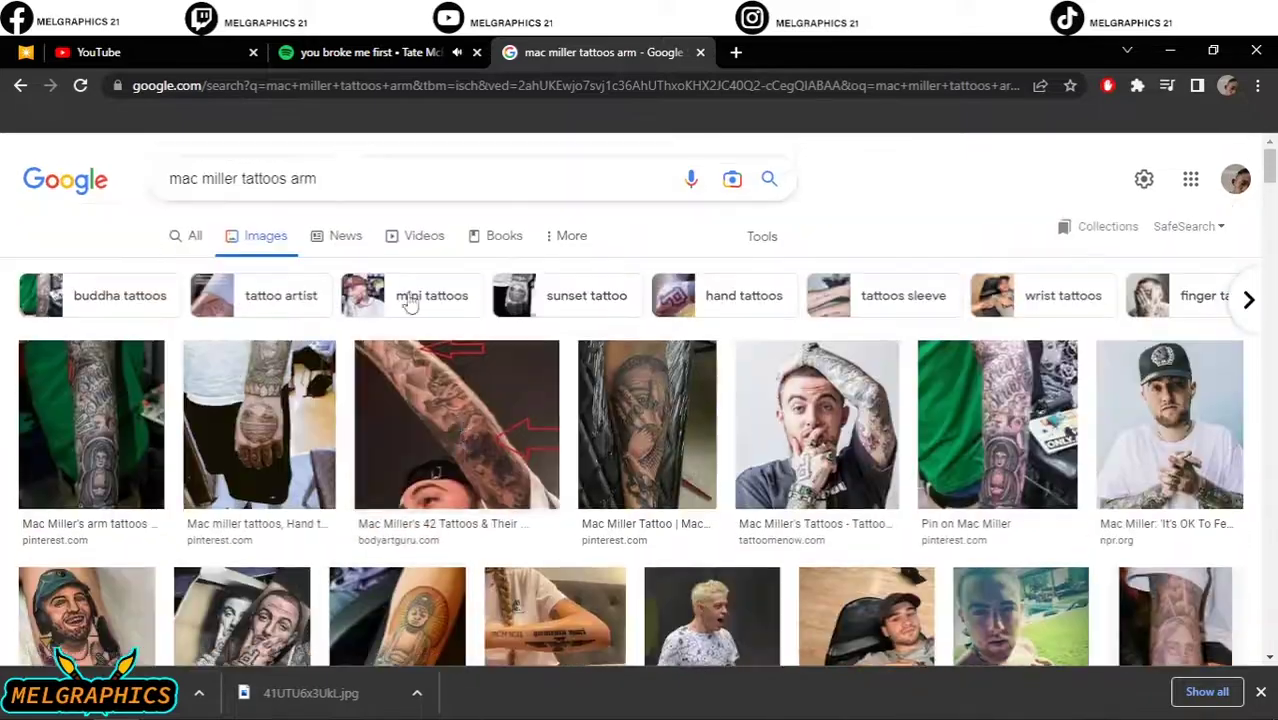
Step: Search images for 'tattoos on white background'
{"action": "triple_click", "coordinate": [300, 178]}
{"action": "type", "text": "tatt"}
{"action": "left_click", "coordinate": [200, 245]}
{"action": "scroll", "coordinate": [100, 220], "scroll_direction": "down", "scroll_amount": 3}
{"action": "left_click", "coordinate": [213, 160]}
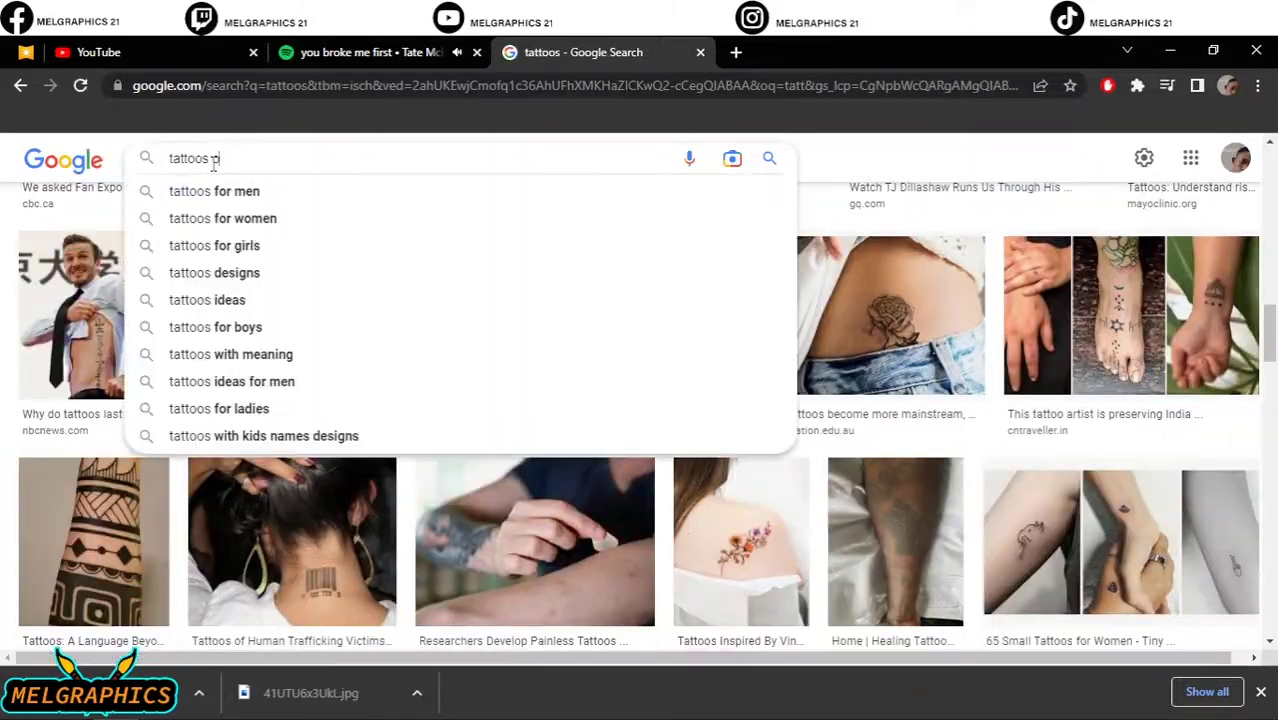
{"action": "type", "text": "ite background"}
{"action": "key", "text": "Return"}
{"action": "scroll", "coordinate": [214, 171], "scroll_direction": "down", "scroll_amount": 5}
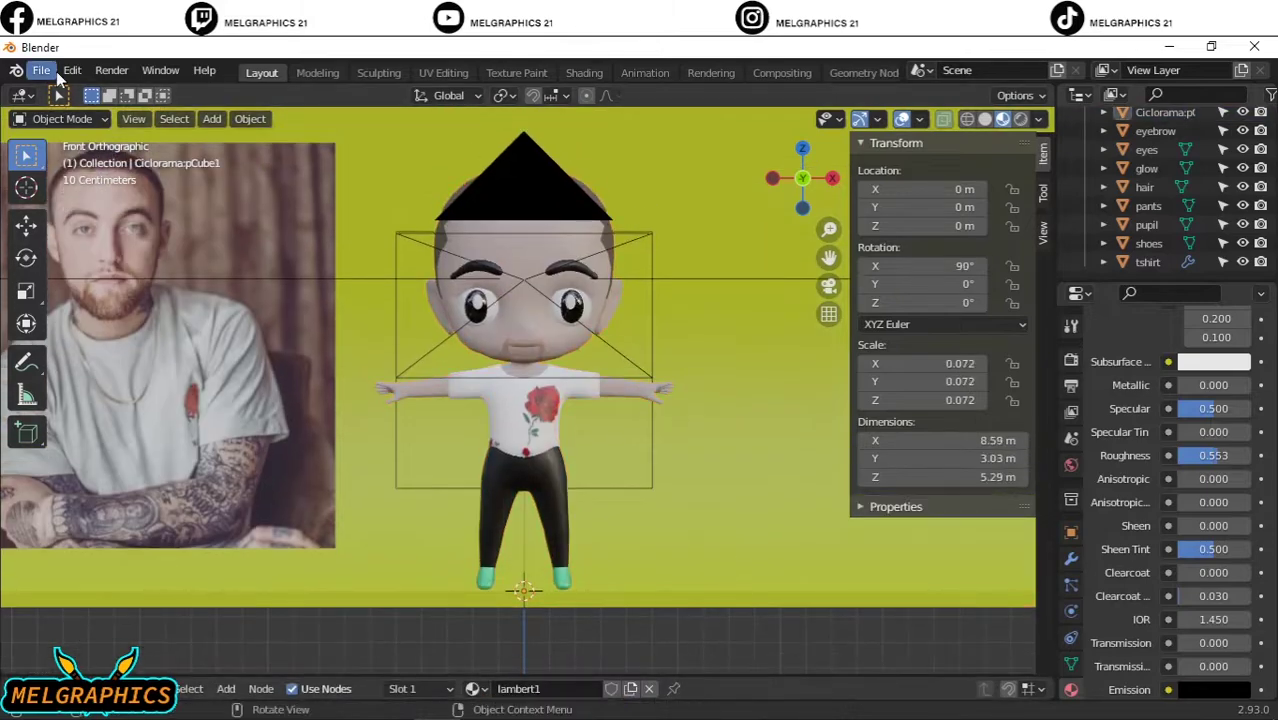
Step: Render the scene, then switch to the camera view and render it again
{"action": "left_click", "coordinate": [111, 70]}
{"action": "left_click", "coordinate": [125, 95]}
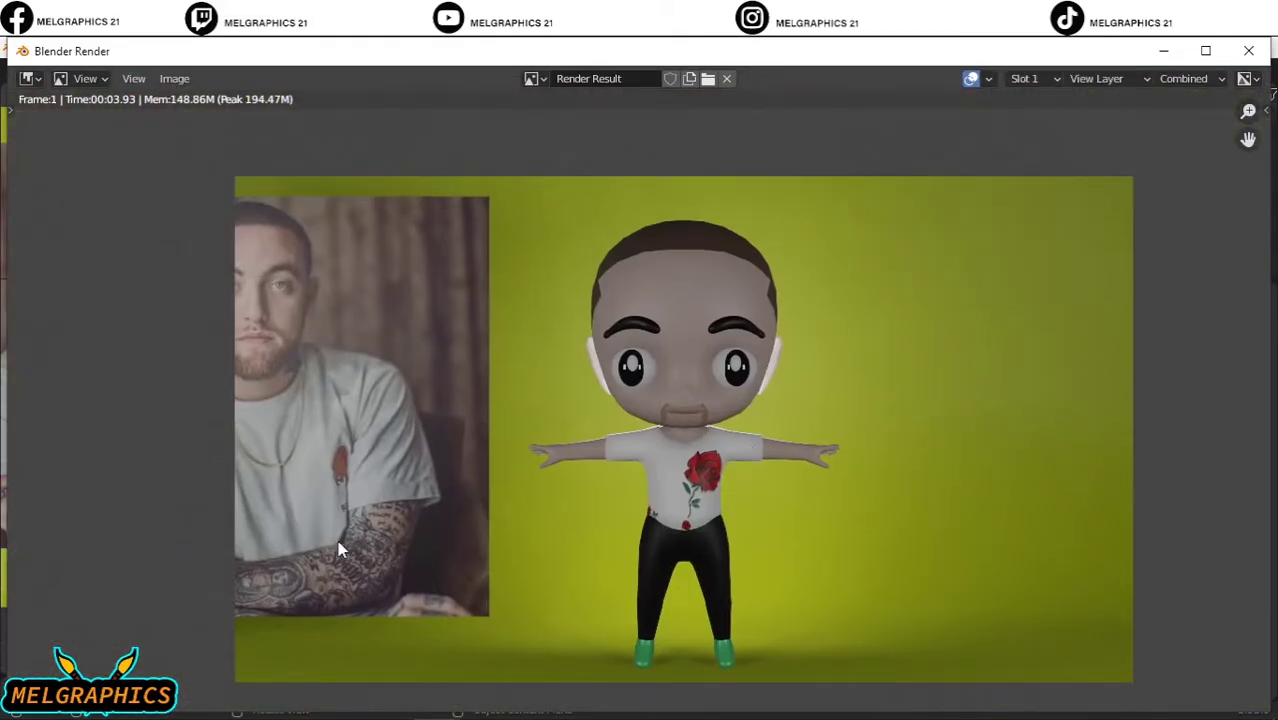
{"action": "left_click", "coordinate": [1249, 50]}
{"action": "middle_click_drag", "start_coordinate": [470, 380], "coordinate": [577, 372]}
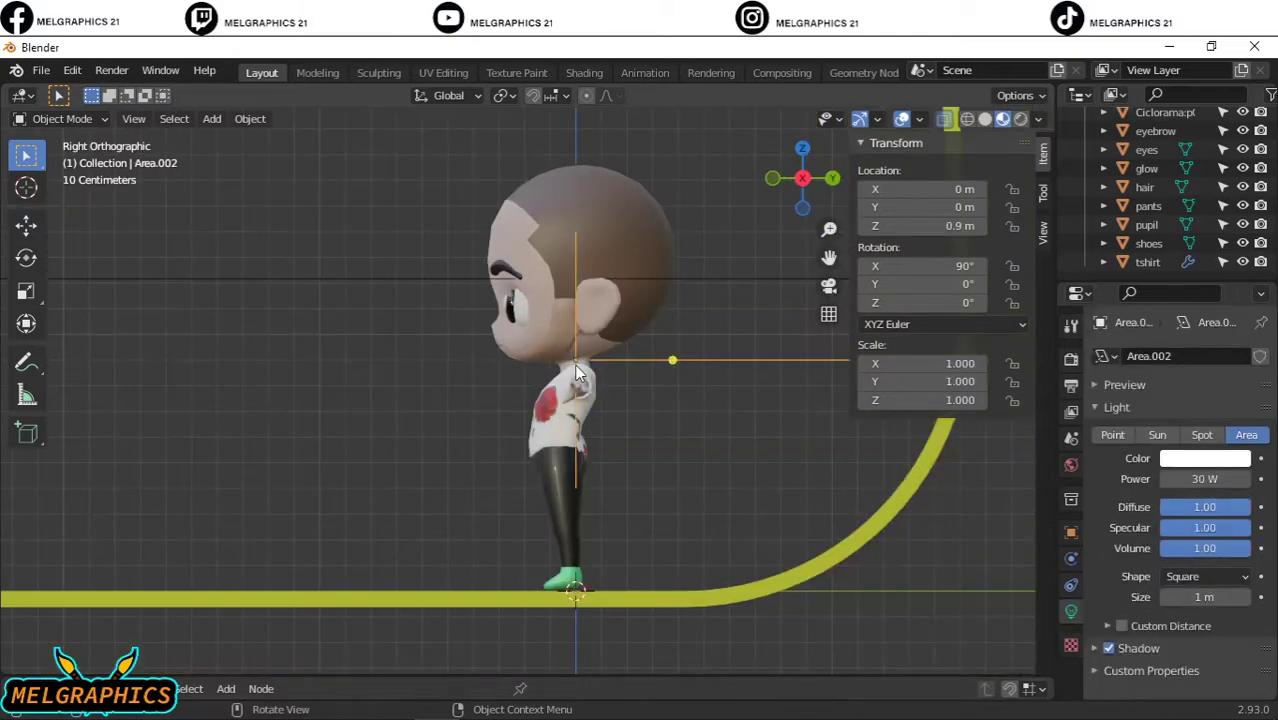
{"action": "scroll", "coordinate": [724, 382], "scroll_direction": "down", "scroll_amount": 5}
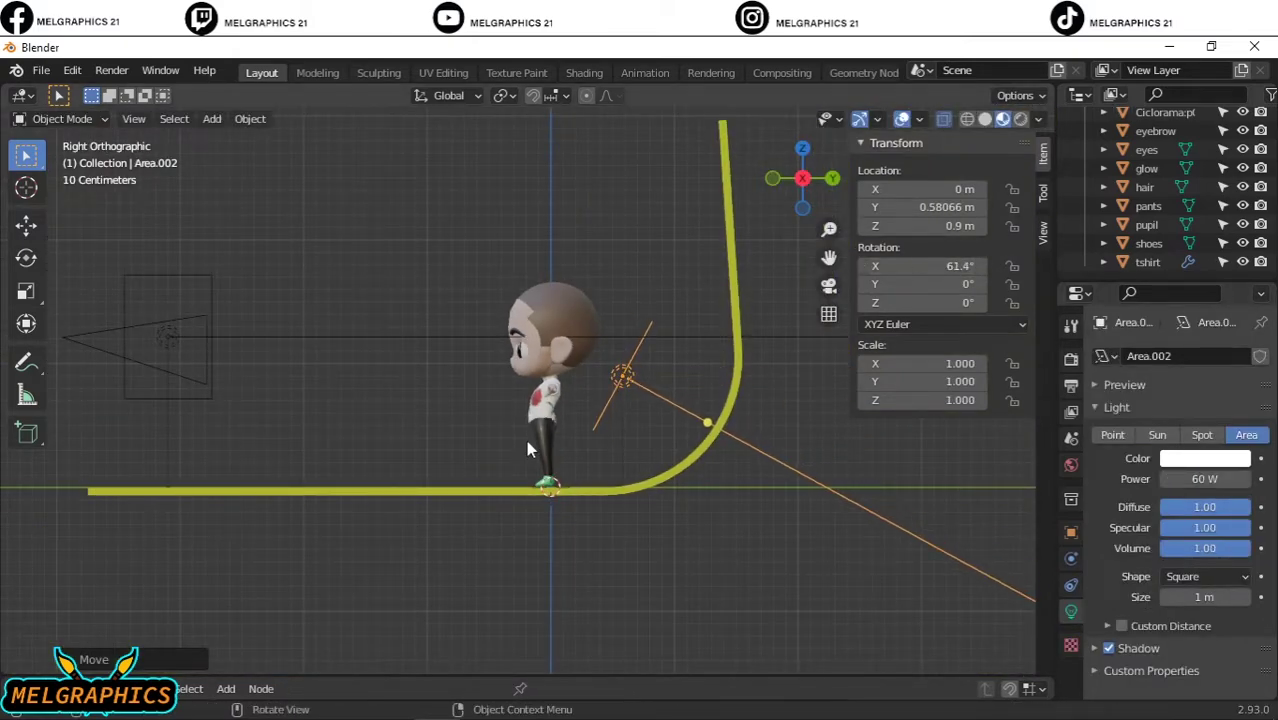
{"action": "key", "text": "KP_0"}
{"action": "left_click", "coordinate": [111, 70]}
{"action": "left_click", "coordinate": [125, 95]}
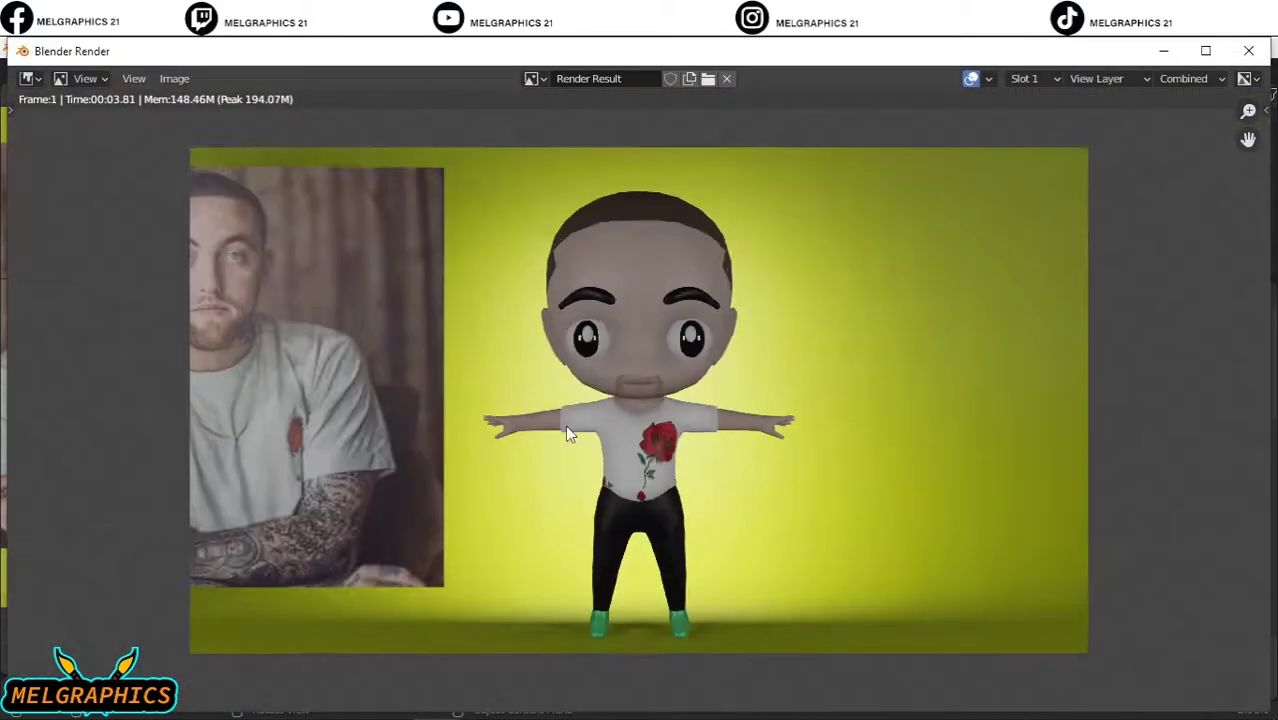
Step: Render the scene twice more from the front view, closing each render result
{"action": "scroll", "coordinate": [755, 456], "scroll_direction": "up", "scroll_amount": 2}
{"action": "scroll", "coordinate": [755, 456], "scroll_direction": "down", "scroll_amount": 3}
{"action": "scroll", "coordinate": [755, 456], "scroll_direction": "up", "scroll_amount": 1}
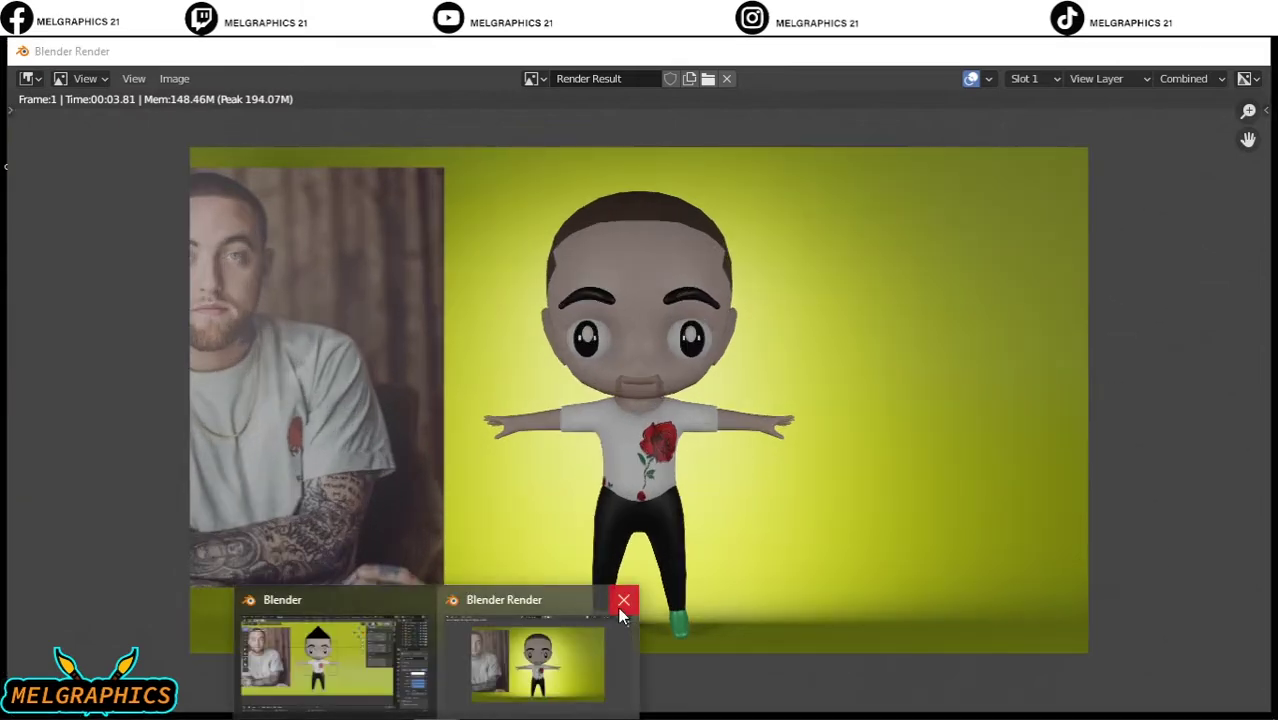
{"action": "left_click", "coordinate": [621, 606]}
{"action": "key", "text": "KP_1"}
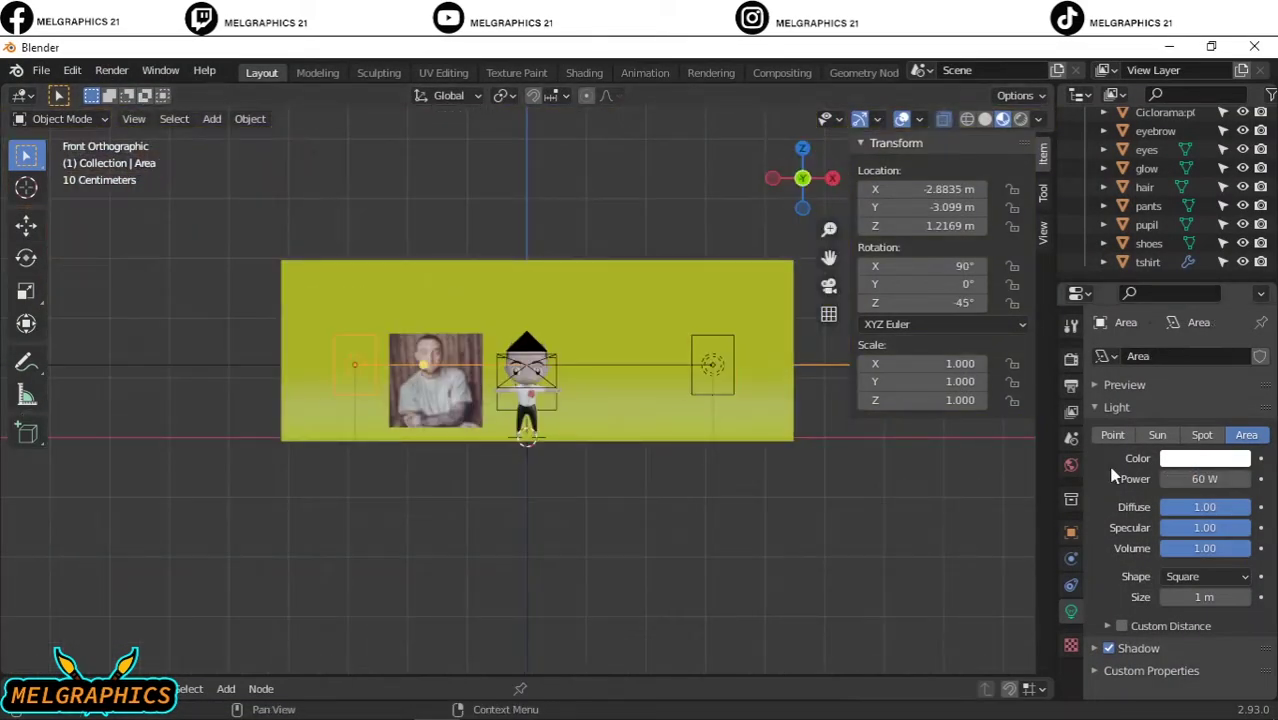
{"action": "left_click", "coordinate": [140, 91]}
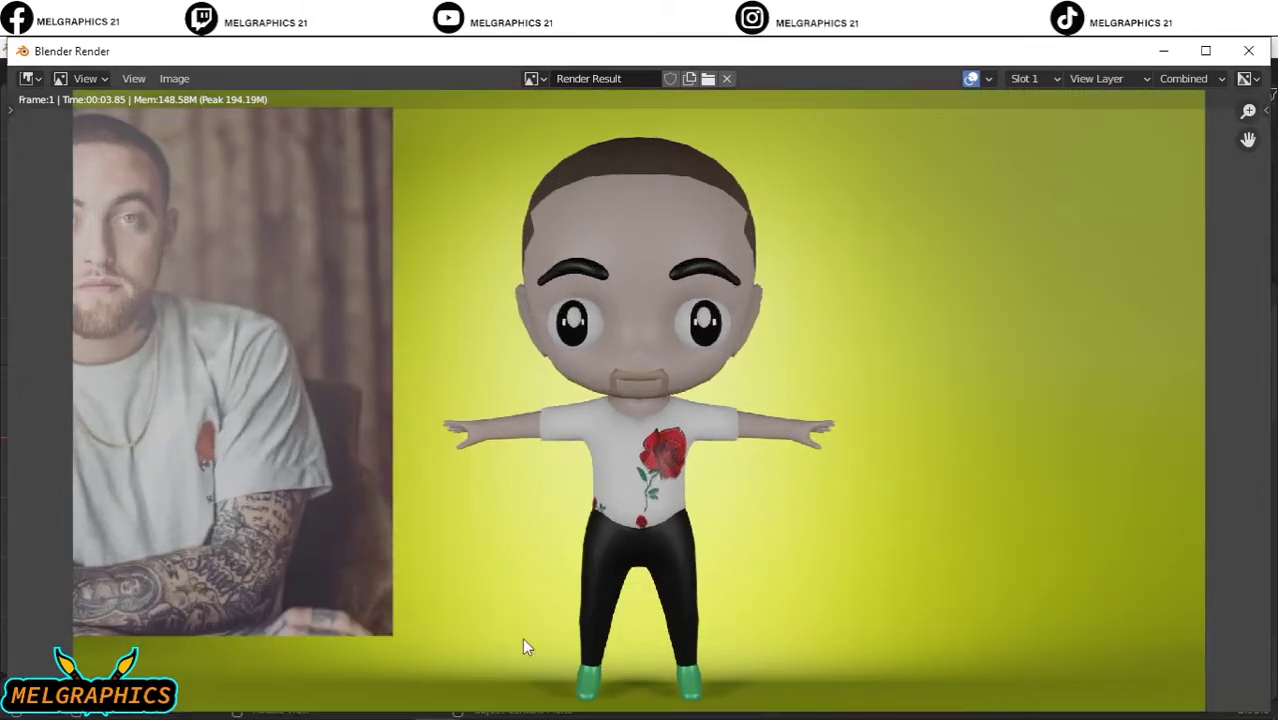
{"action": "key", "text": "Escape"}
{"action": "left_click", "coordinate": [125, 91]}
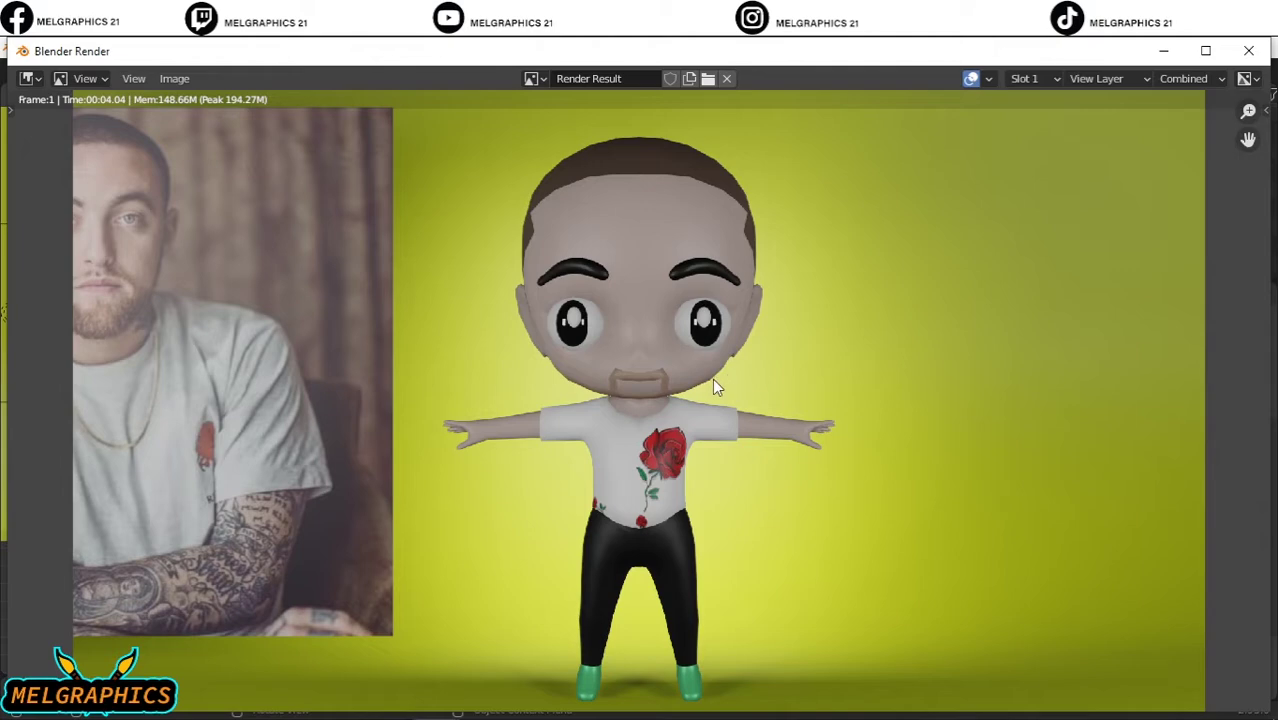
{"action": "key", "text": "Escape"}
Step: Select the area light and re-render the scene to check its lighting
{"action": "left_click", "coordinate": [600, 214]}
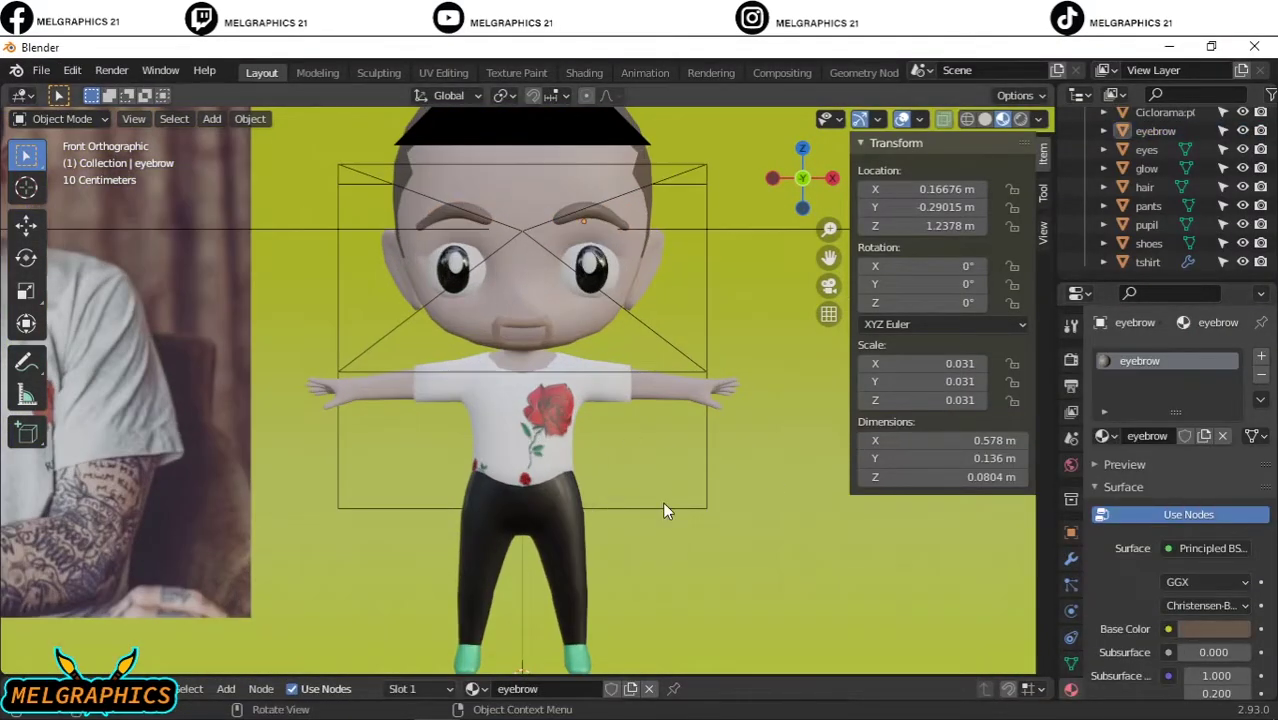
{"action": "left_click", "coordinate": [662, 505]}
{"action": "left_click", "coordinate": [111, 70]}
{"action": "left_click", "coordinate": [125, 91]}
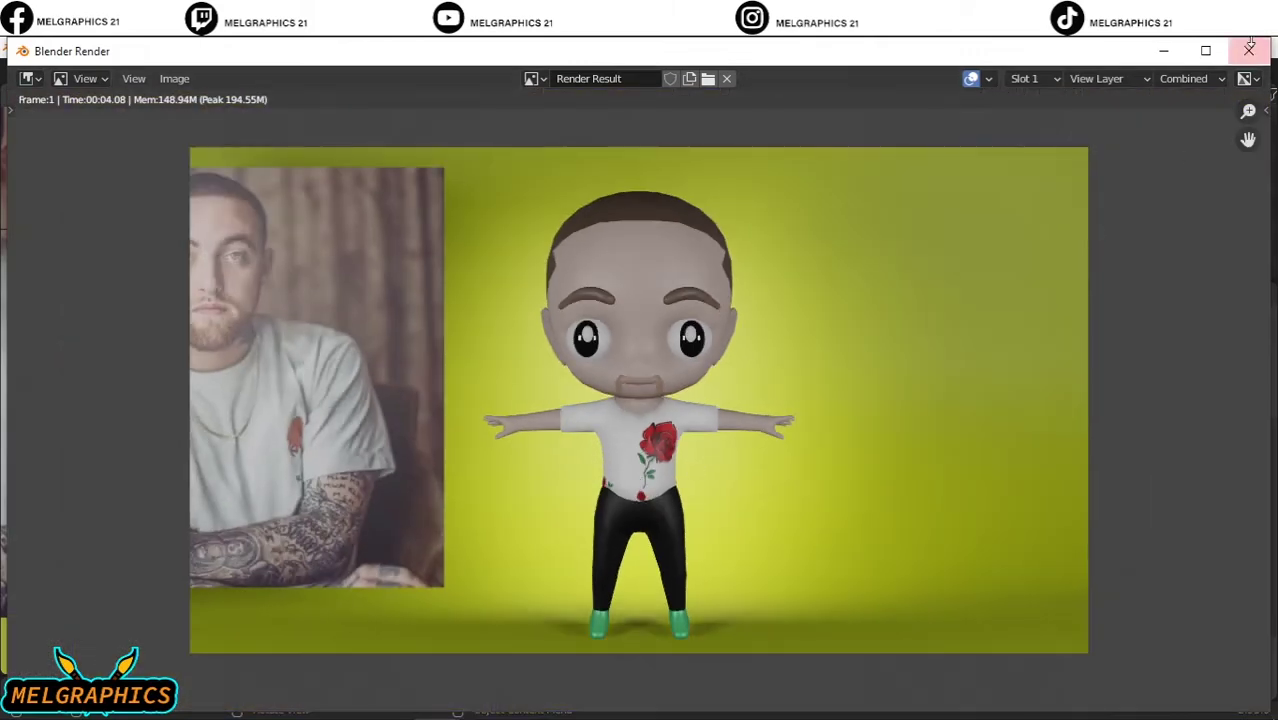
{"action": "left_click", "coordinate": [1252, 50]}
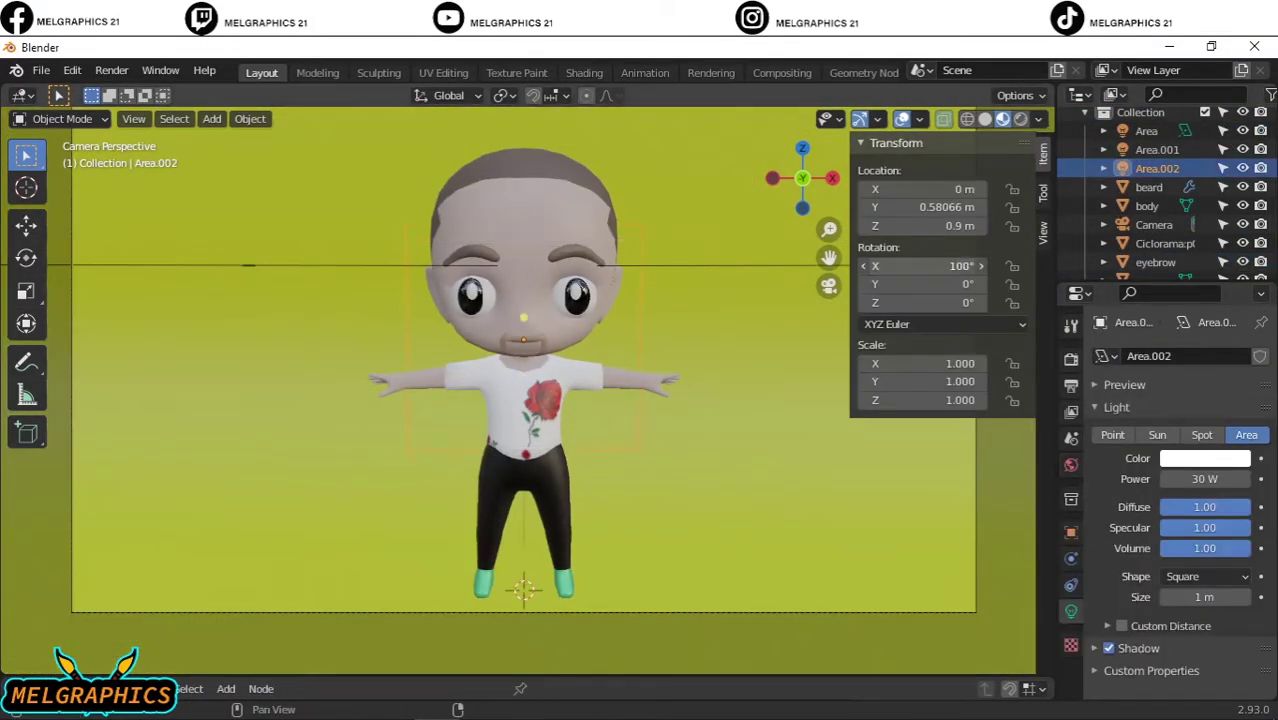
{"action": "key", "text": "F12"}
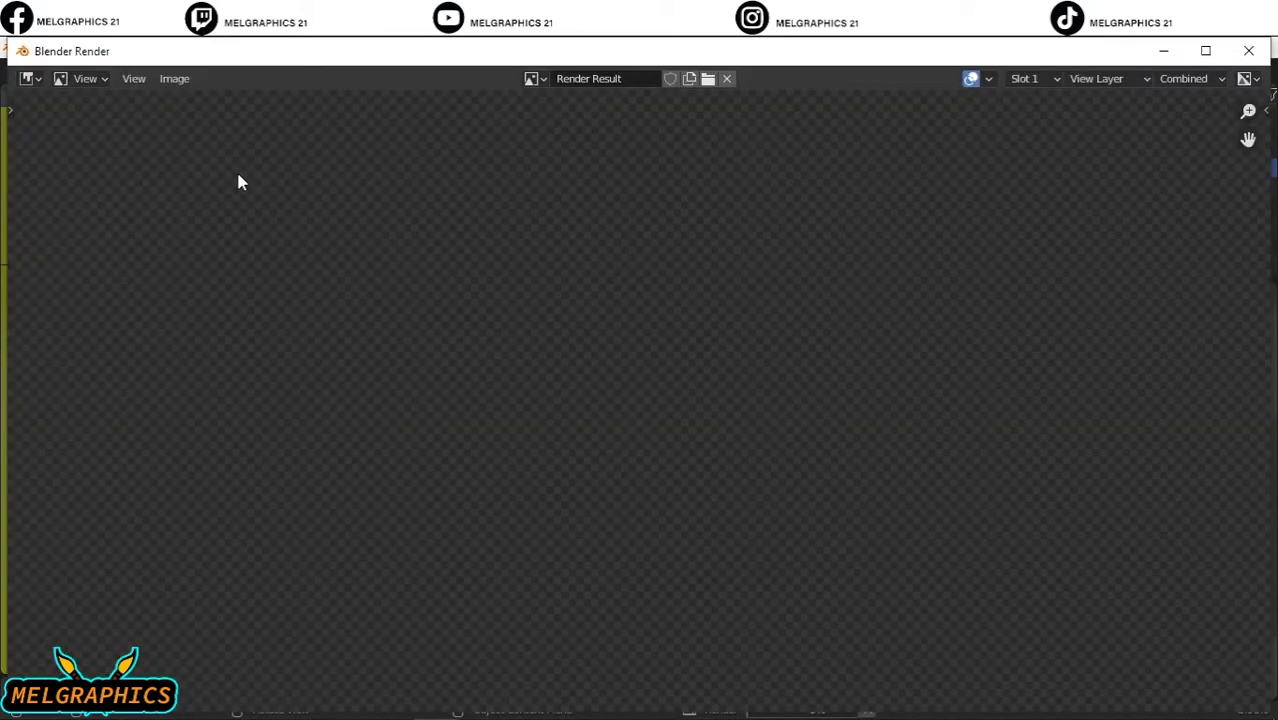